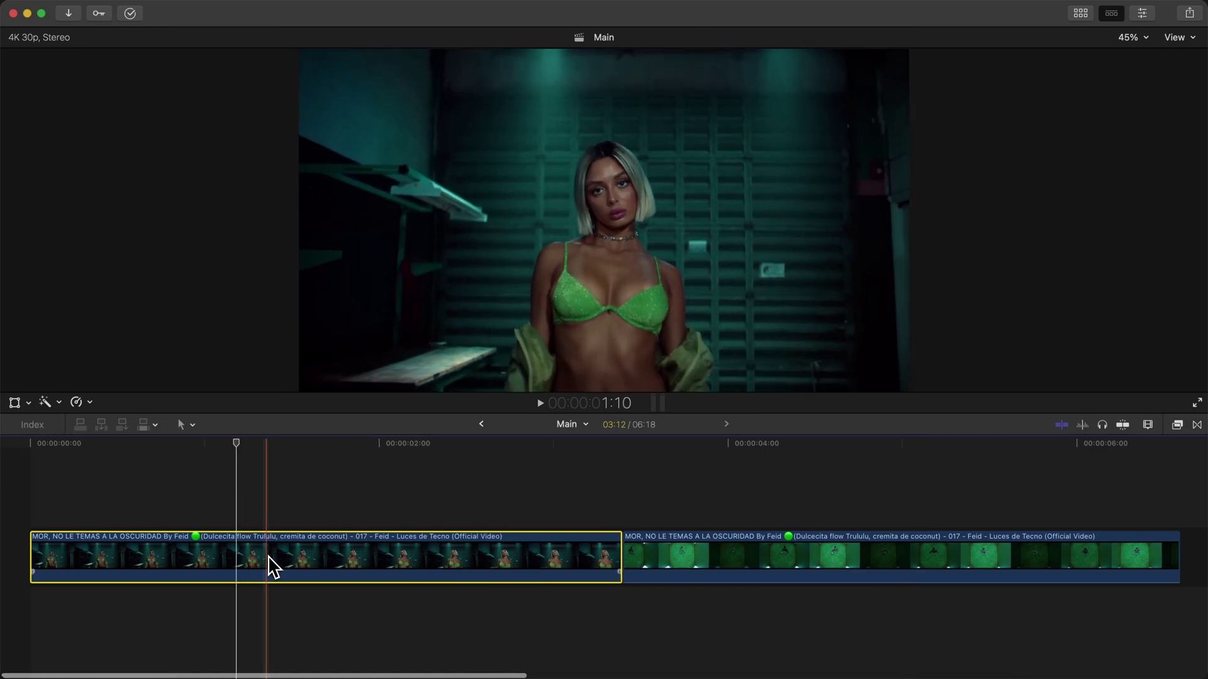
Duplicate the first clip directly above itself and apply the mRotoAI effect to the upper copy.
{"action": "left_click_drag", "start_coordinate": [286, 557], "coordinate": [290, 507]}
{"action": "left_click", "coordinate": [1177, 424]}
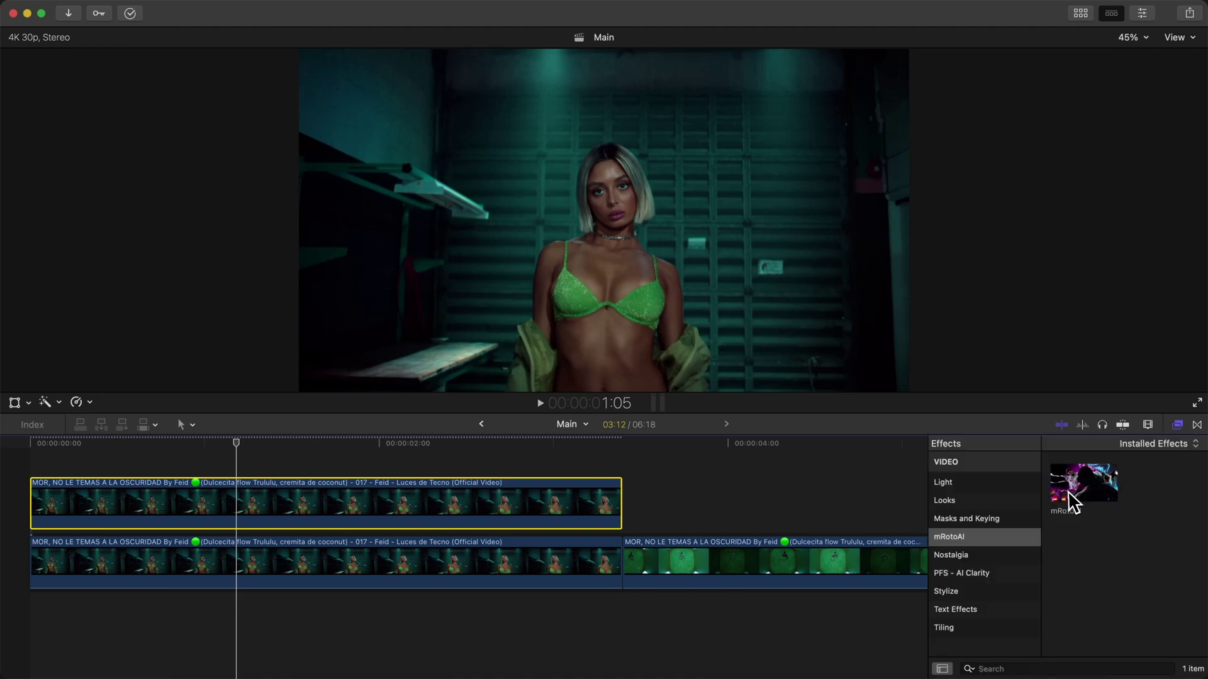
{"action": "left_click", "coordinate": [969, 537]}
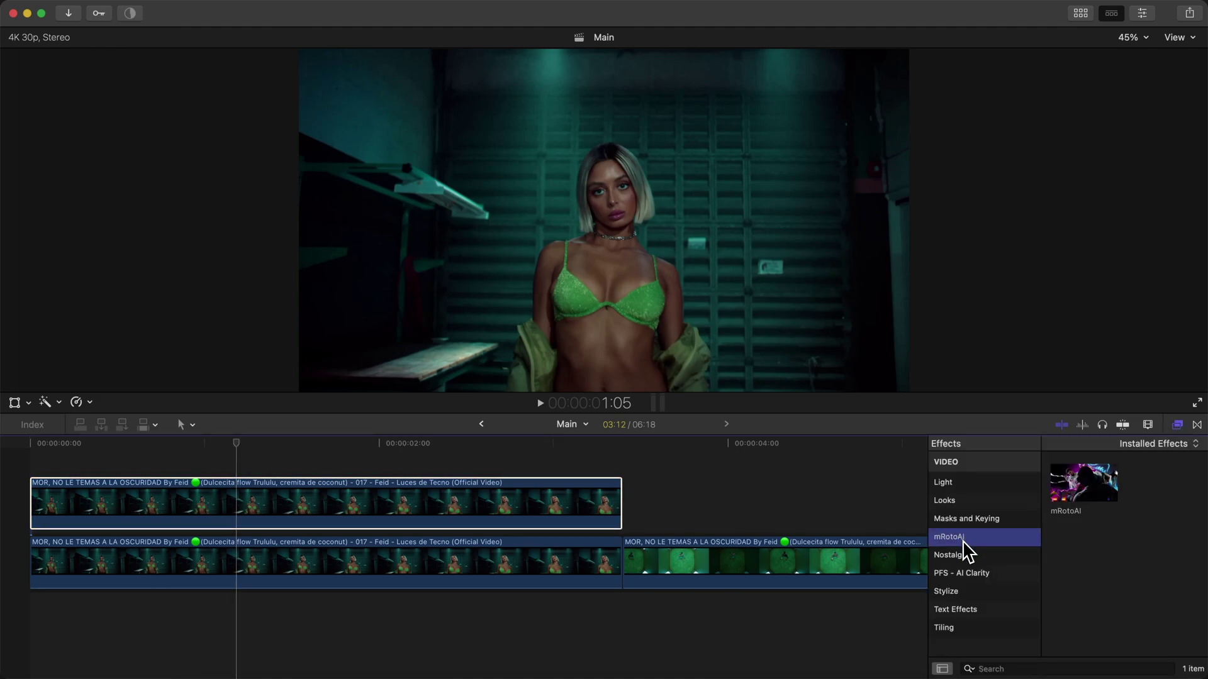
{"action": "left_click_drag", "start_coordinate": [1084, 483], "coordinate": [403, 455]}
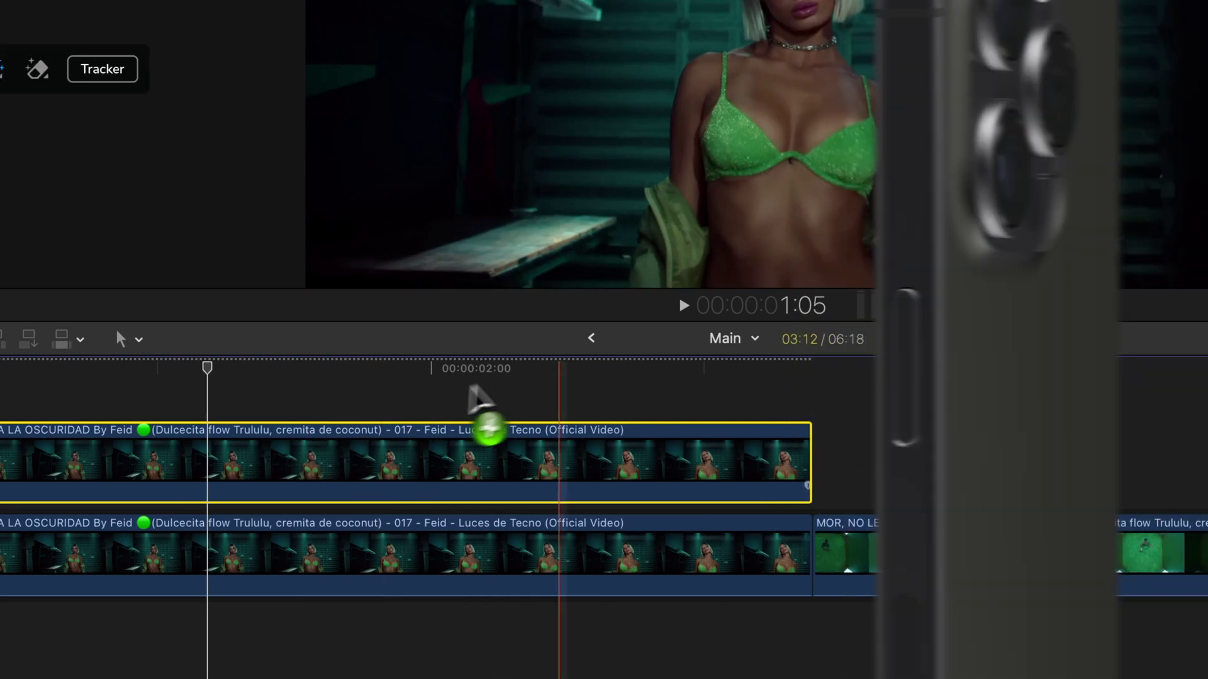
{"action": "left_click", "coordinate": [1177, 425]}
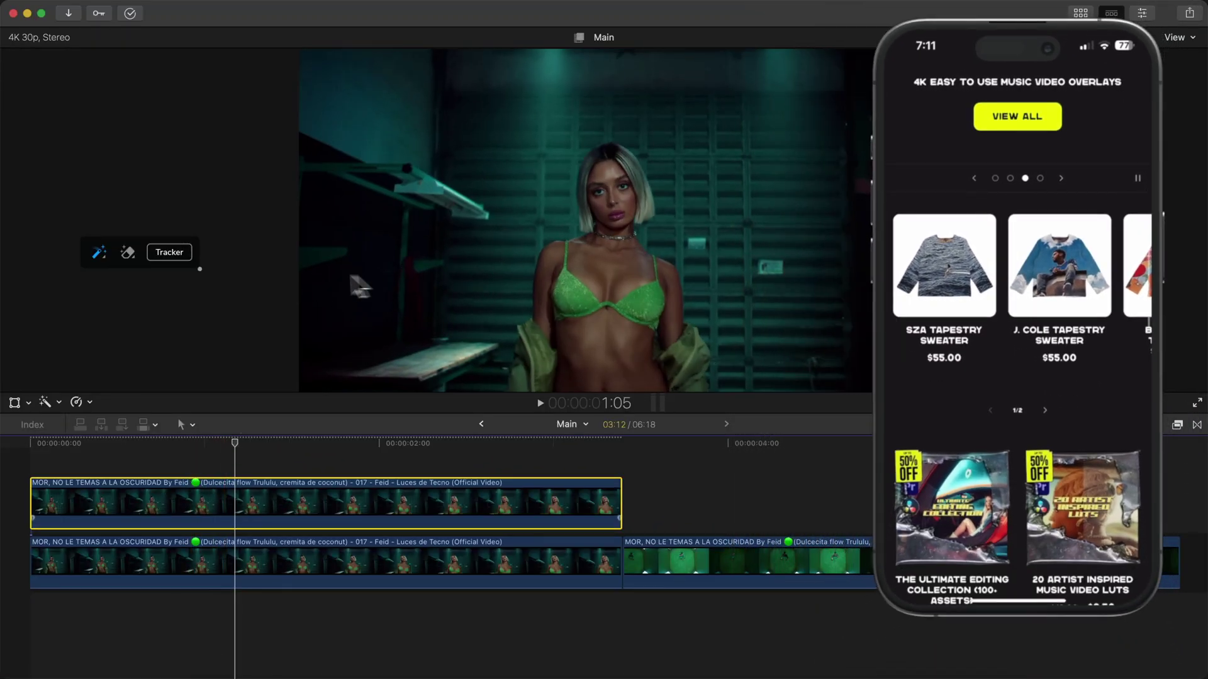
Move the mRotoAI controls to the upper middle of the picture and paint a mask covering the woman's body, face and hair.
{"action": "mouse_move", "coordinate": [121, 248]}
{"action": "left_mouse_down"}
{"action": "mouse_move", "coordinate": [632, 90]}
{"action": "mouse_move", "coordinate": [594, 85]}
{"action": "mouse_move", "coordinate": [591, 67]}
{"action": "left_mouse_up"}
{"action": "mouse_move", "coordinate": [517, 393]}
{"action": "left_mouse_down"}
{"action": "mouse_move", "coordinate": [617, 188]}
{"action": "mouse_move", "coordinate": [666, 379]}
{"action": "left_mouse_up"}
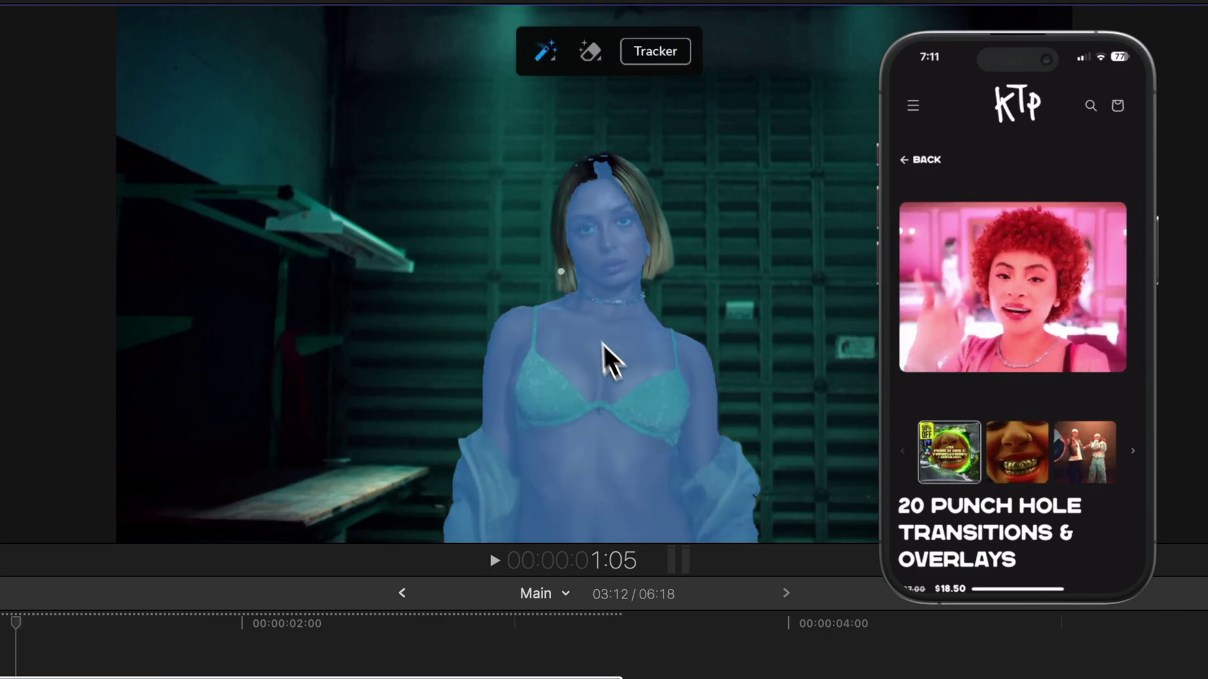
{"action": "mouse_move", "coordinate": [651, 257]}
{"action": "left_mouse_down"}
{"action": "mouse_move", "coordinate": [631, 181]}
{"action": "mouse_move", "coordinate": [572, 191]}
{"action": "mouse_move", "coordinate": [565, 268]}
{"action": "left_mouse_up"}
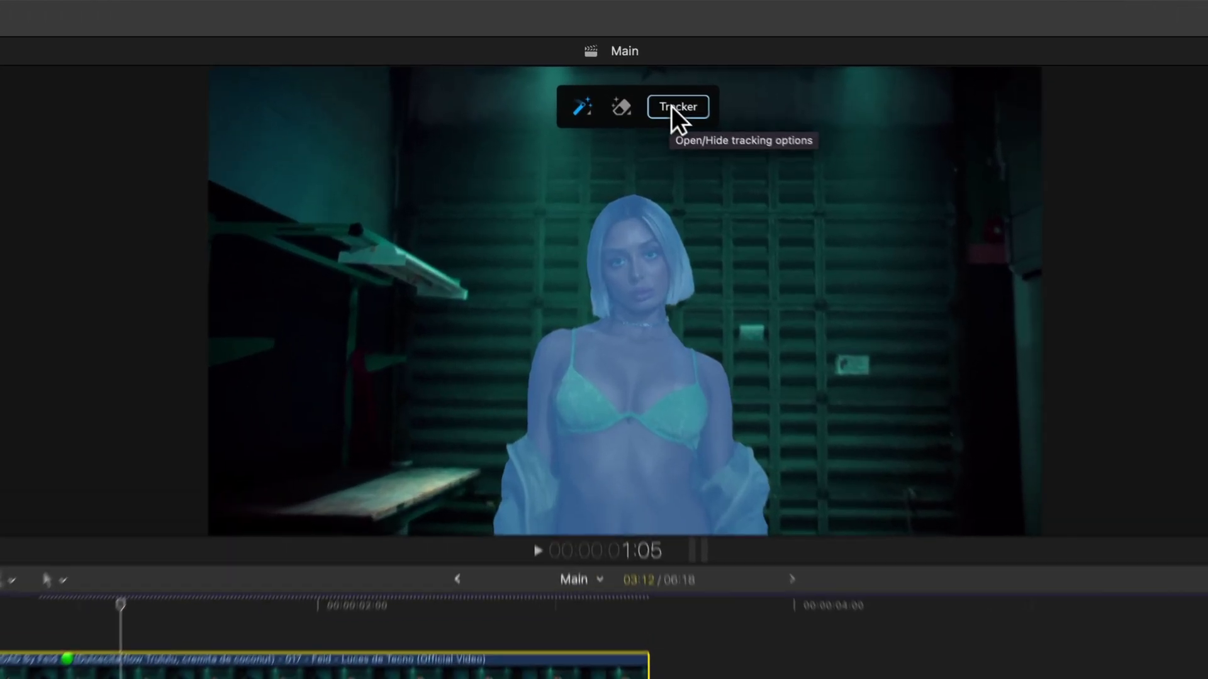
Track the woman's mask backward and forward through the clip.
{"action": "left_click", "coordinate": [638, 79]}
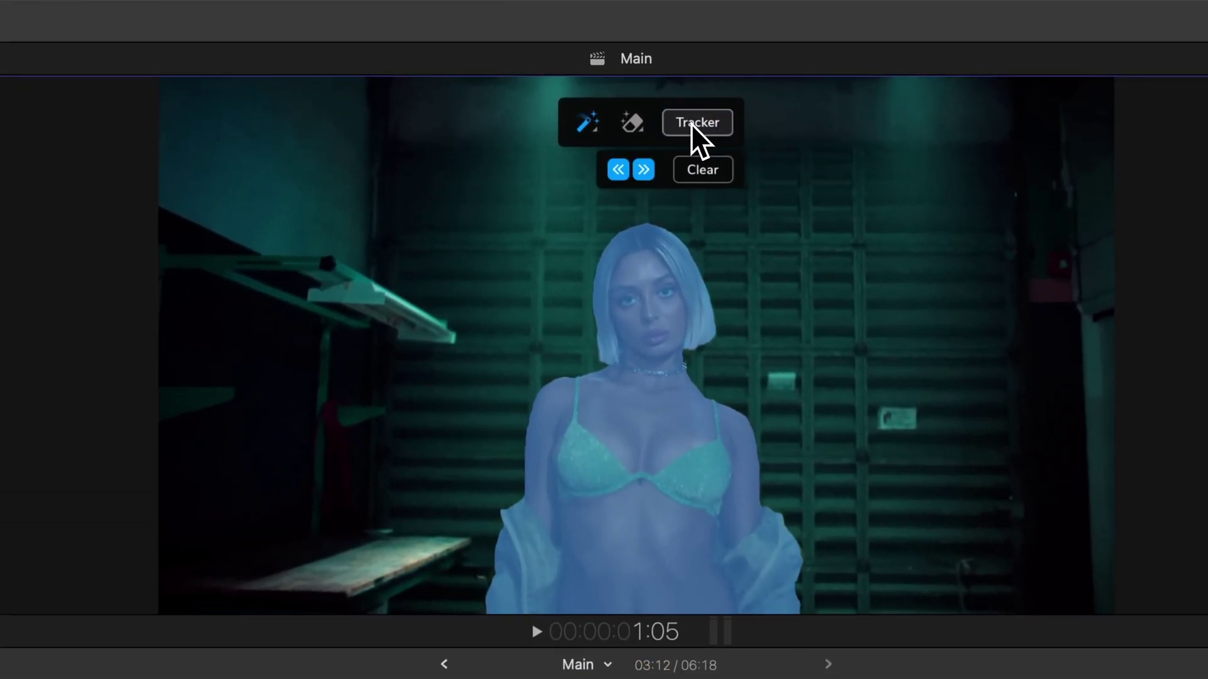
{"action": "left_click", "coordinate": [621, 169]}
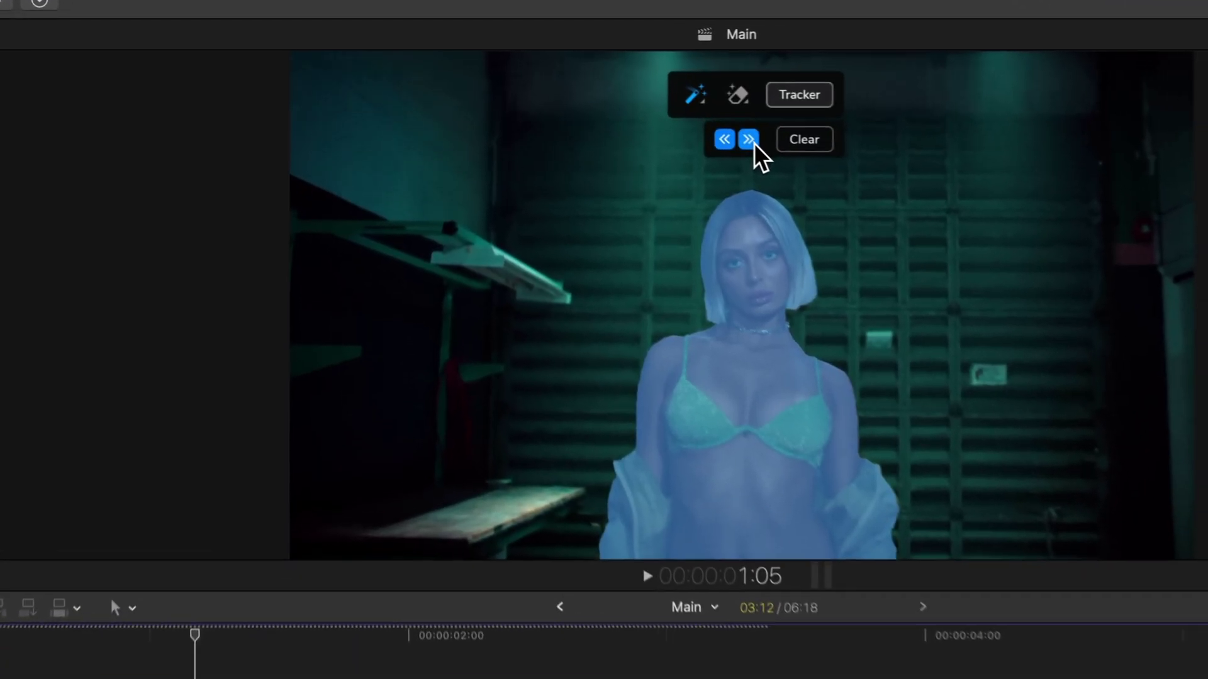
{"action": "left_click", "coordinate": [611, 111]}
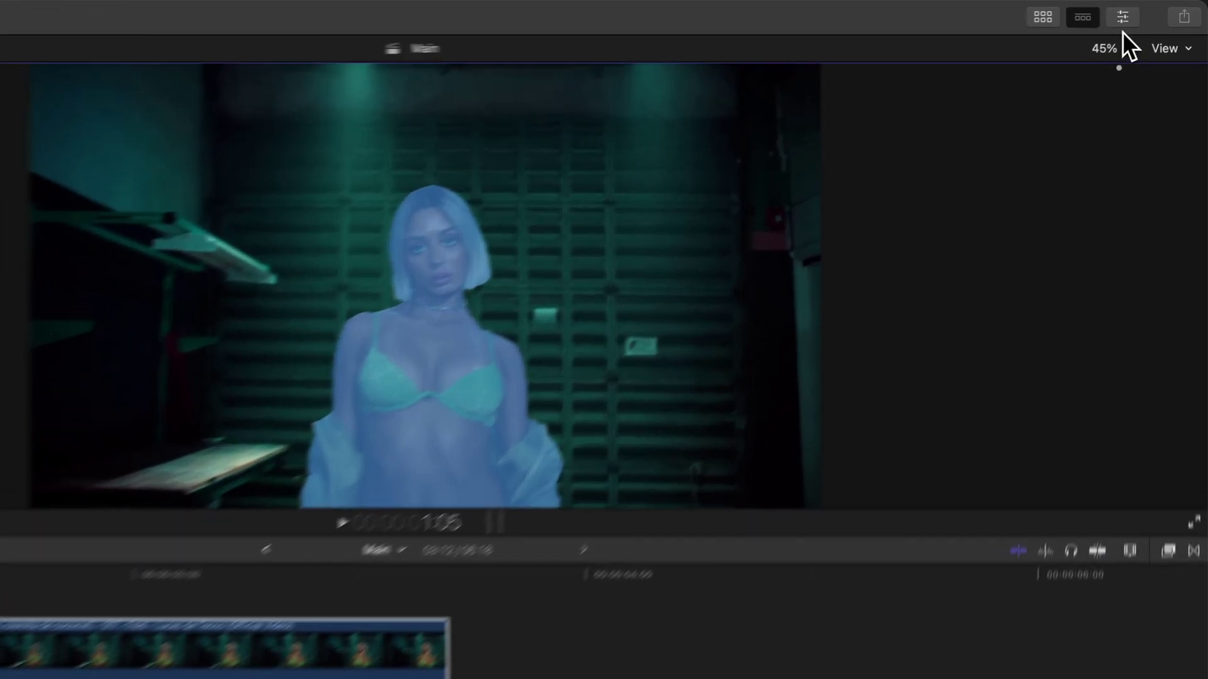
Set the mRotoAI output to Masked Video and play the cutout with the lower clip disabled.
{"action": "left_click", "coordinate": [1142, 13]}
{"action": "left_click", "coordinate": [869, 125]}
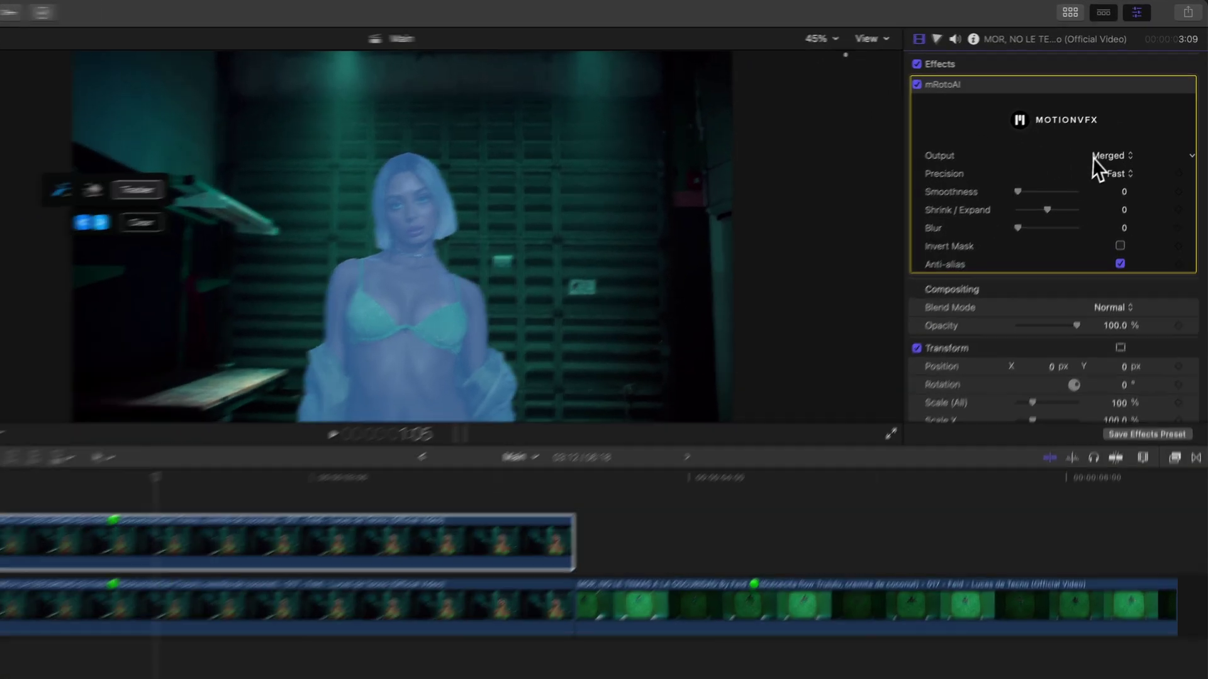
{"action": "left_click", "coordinate": [1118, 145]}
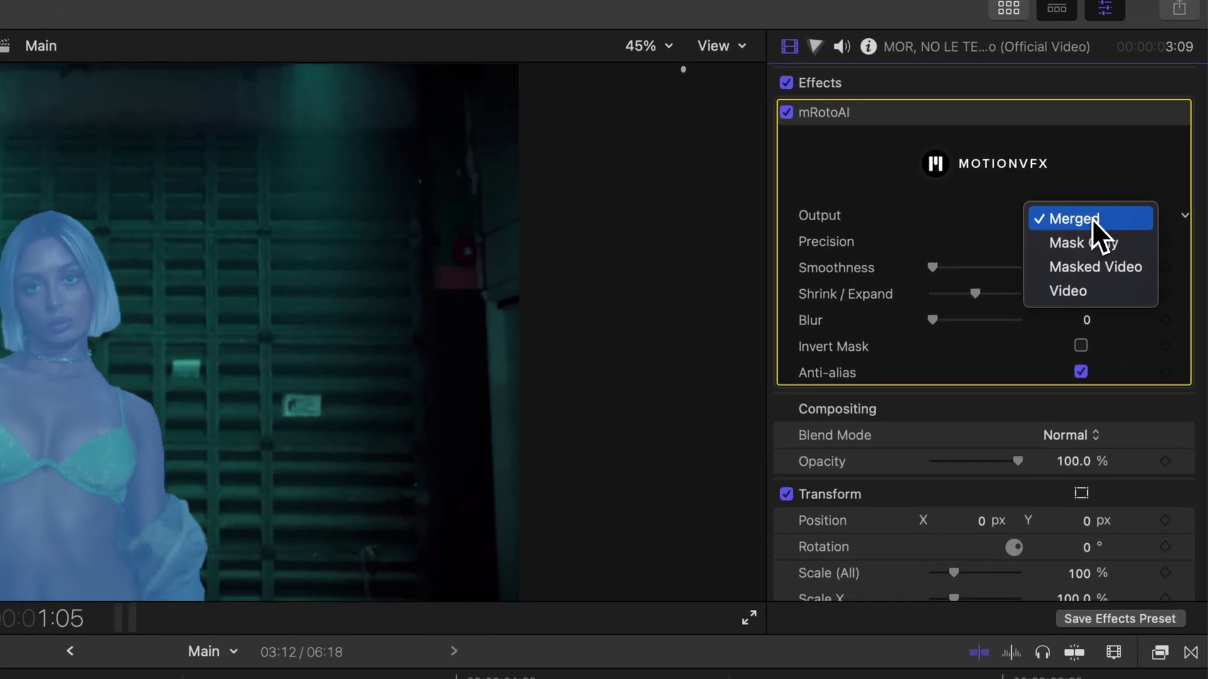
{"action": "left_click", "coordinate": [1090, 267]}
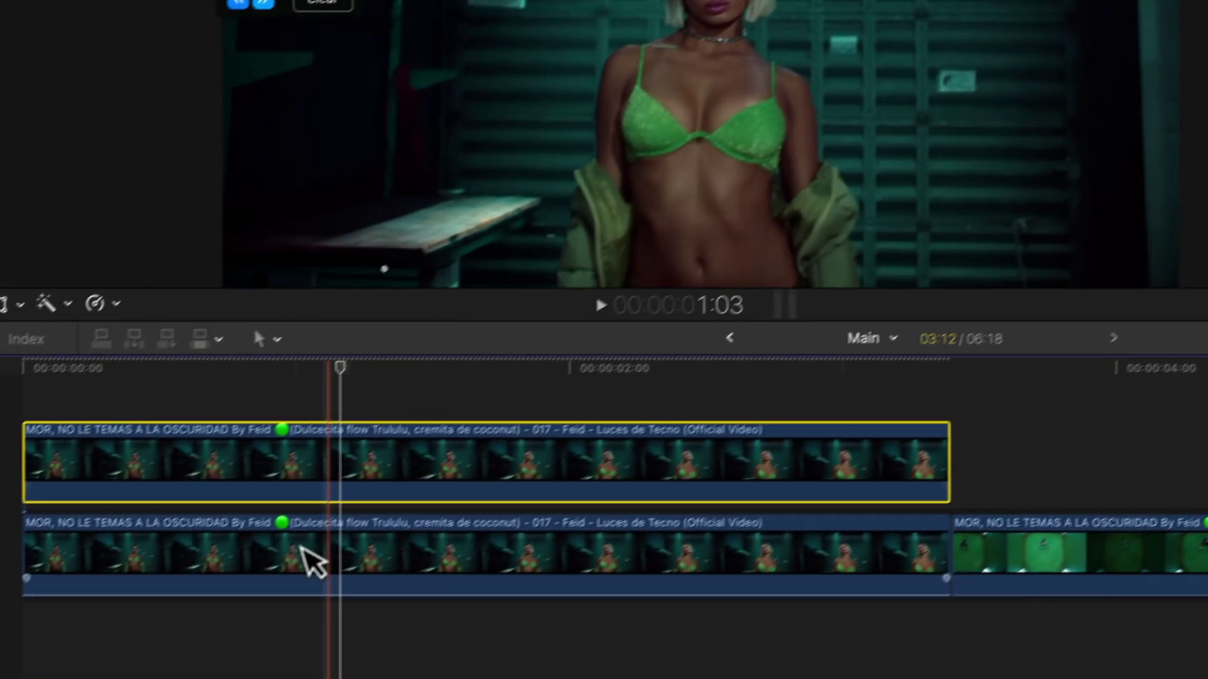
{"action": "left_click", "coordinate": [313, 561]}
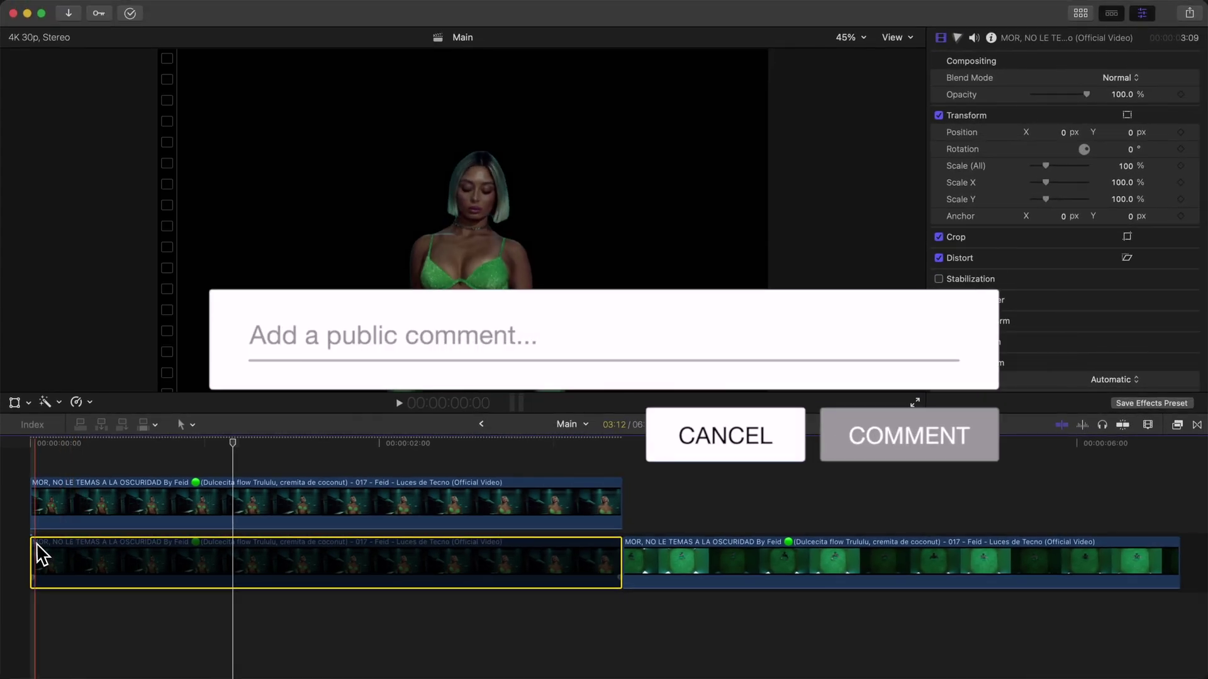
{"action": "key", "text": "space"}
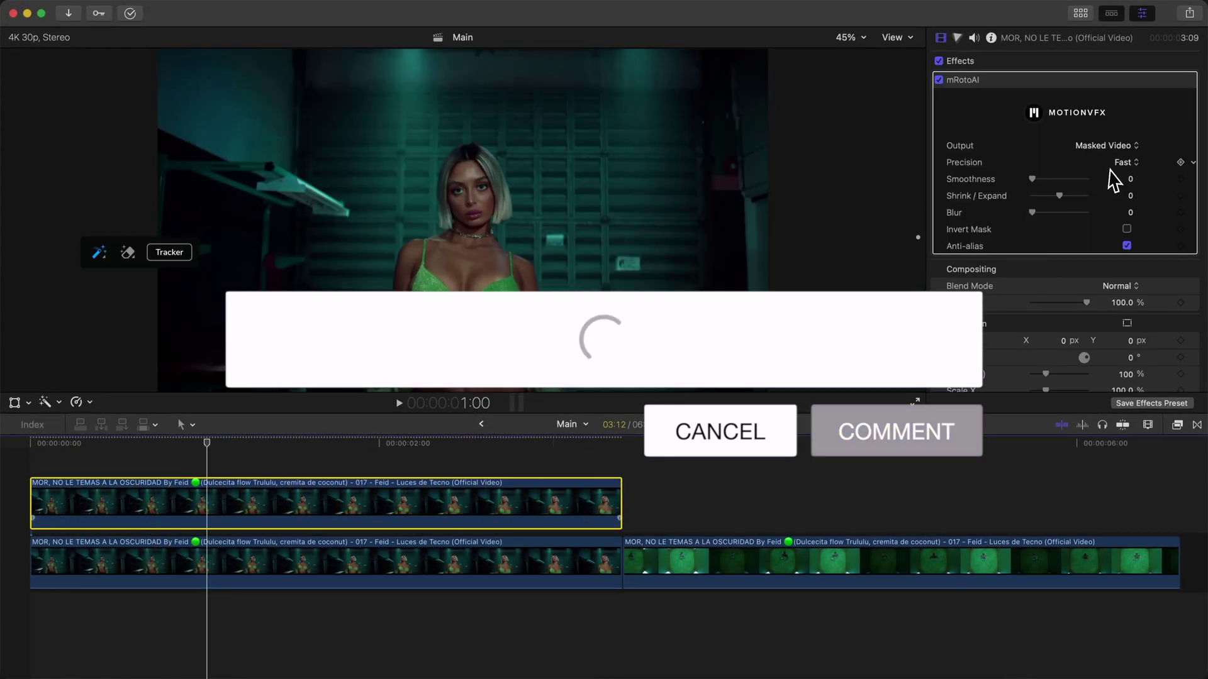
Keep Fast precision and refine the mask edge with Smoothness 0.07, Shrink / Expand -0.05 and Blur 0.04.
{"action": "left_click", "coordinate": [960, 164]}
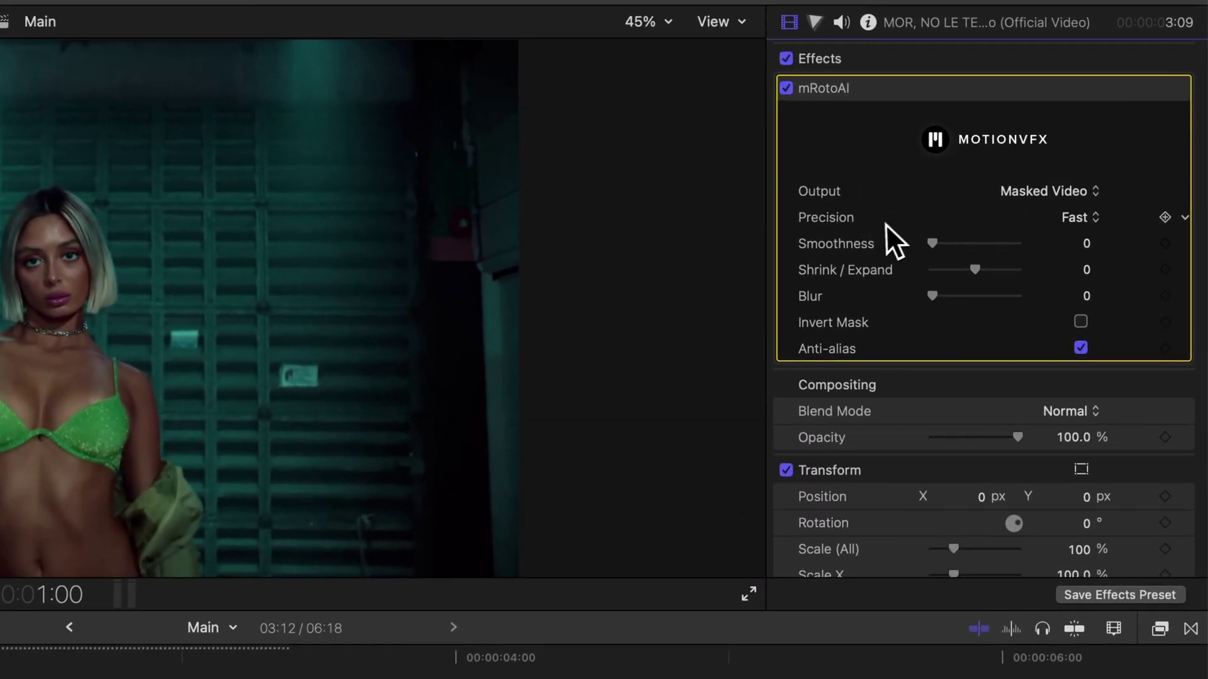
{"action": "left_click", "coordinate": [1126, 162]}
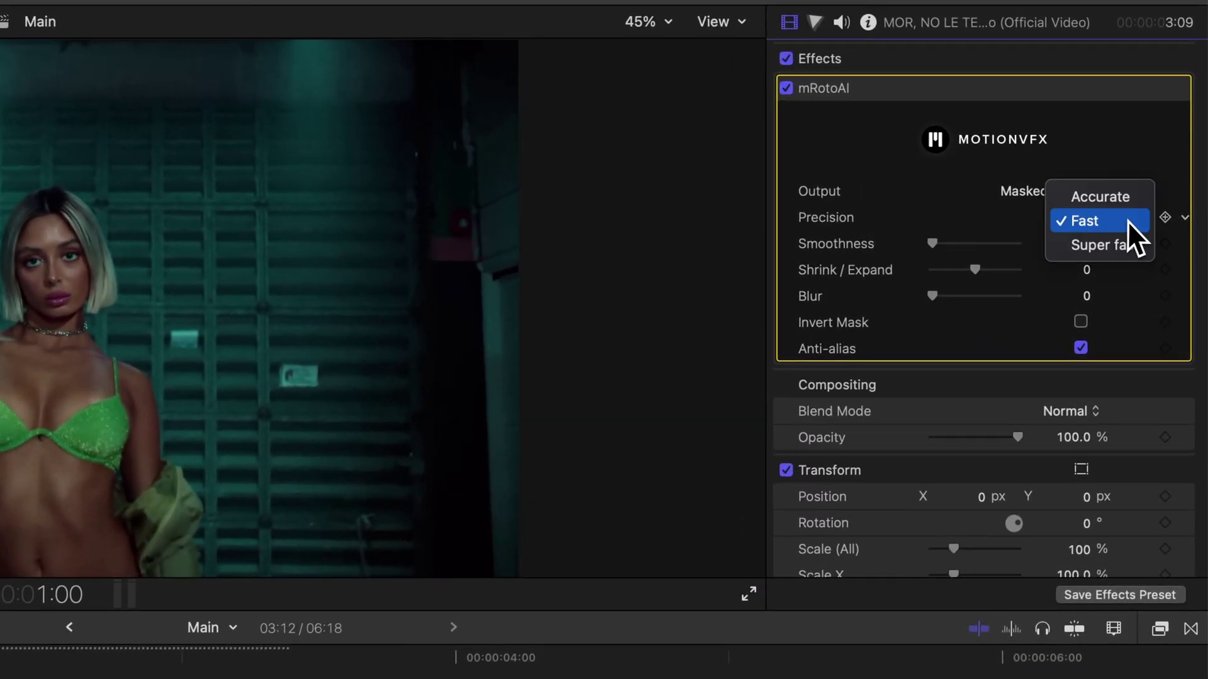
{"action": "left_click", "coordinate": [903, 214]}
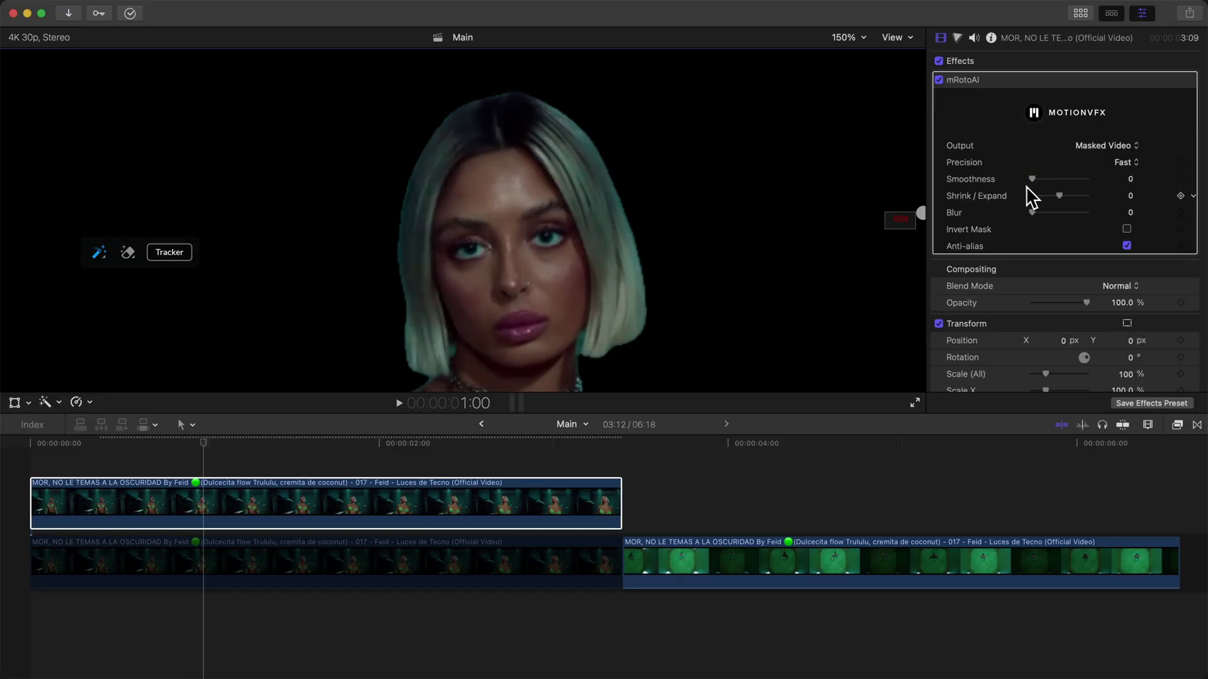
{"action": "left_click_drag", "start_coordinate": [1062, 196], "coordinate": [1038, 215]}
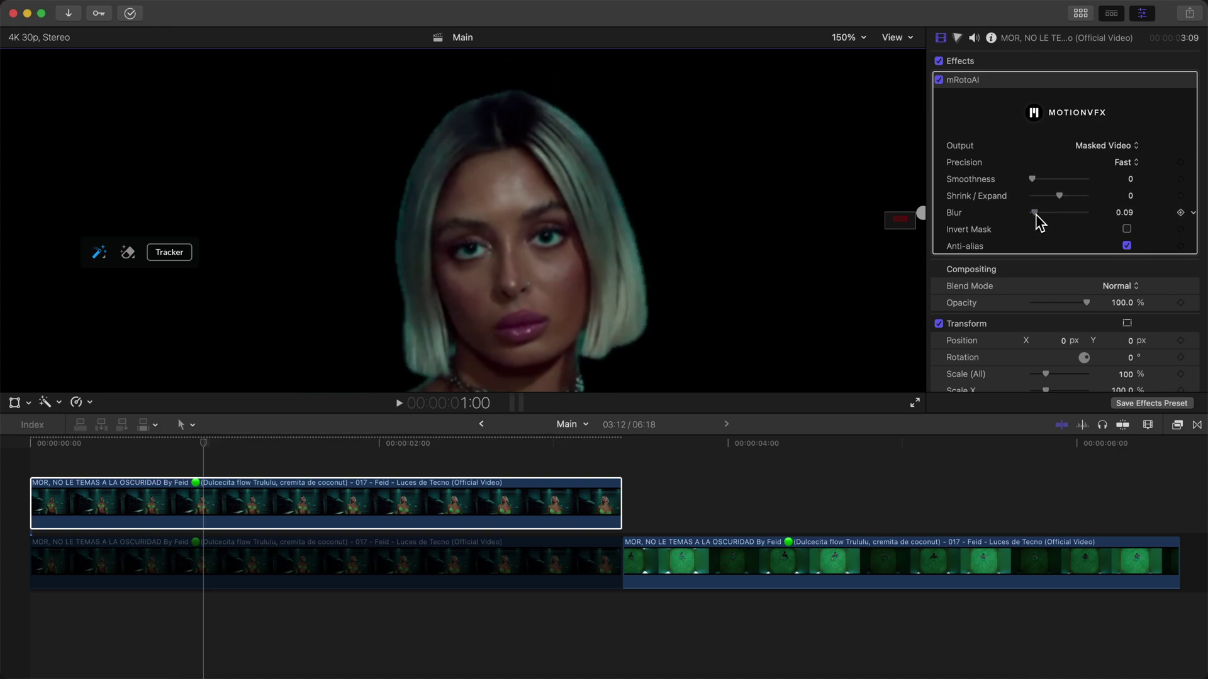
Rename the upper clip as "masked video 1".
{"action": "right_click", "coordinate": [213, 503]}
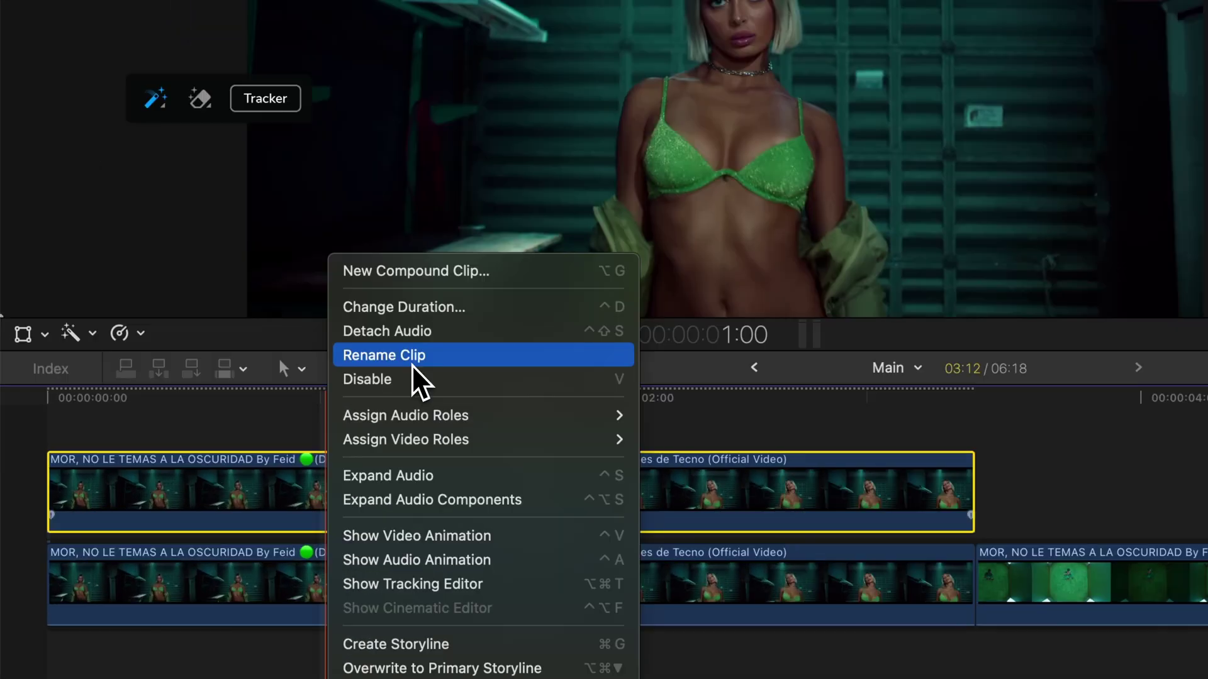
{"action": "left_click", "coordinate": [264, 423]}
{"action": "type", "text": "masked vi"}
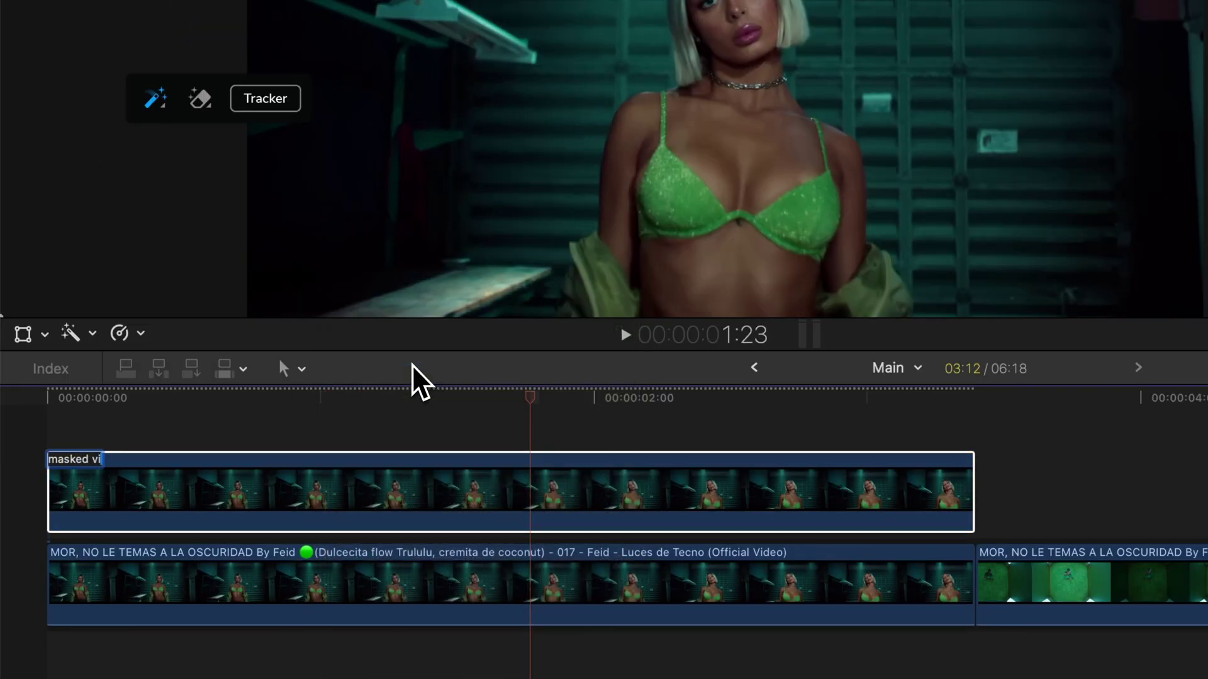
{"action": "type", "text": "deo 1"}
{"action": "key", "text": "Return"}
Return to the start of the timeline and apply the Draw Mask effect from Masks and Keying to "masked video 1".
{"action": "left_click_drag", "start_coordinate": [363, 402], "coordinate": [48, 400]}
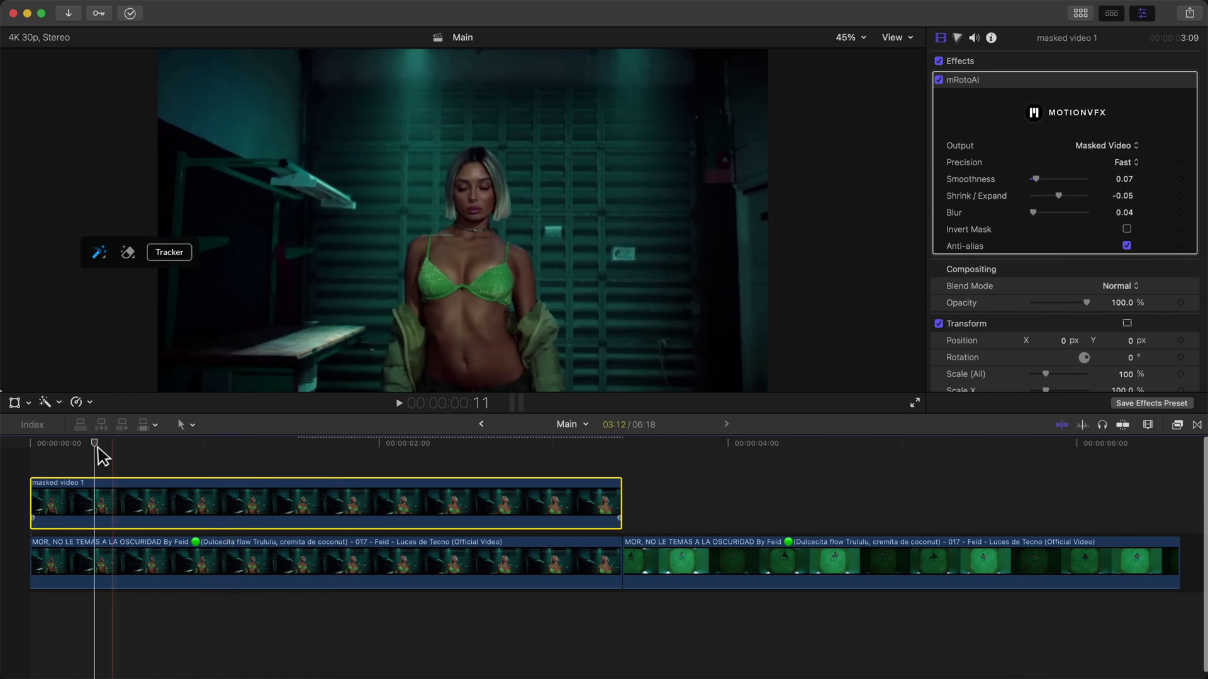
{"action": "left_click", "coordinate": [1177, 424]}
{"action": "scroll", "coordinate": [983, 528], "scroll_direction": "up", "scroll_amount": 3}
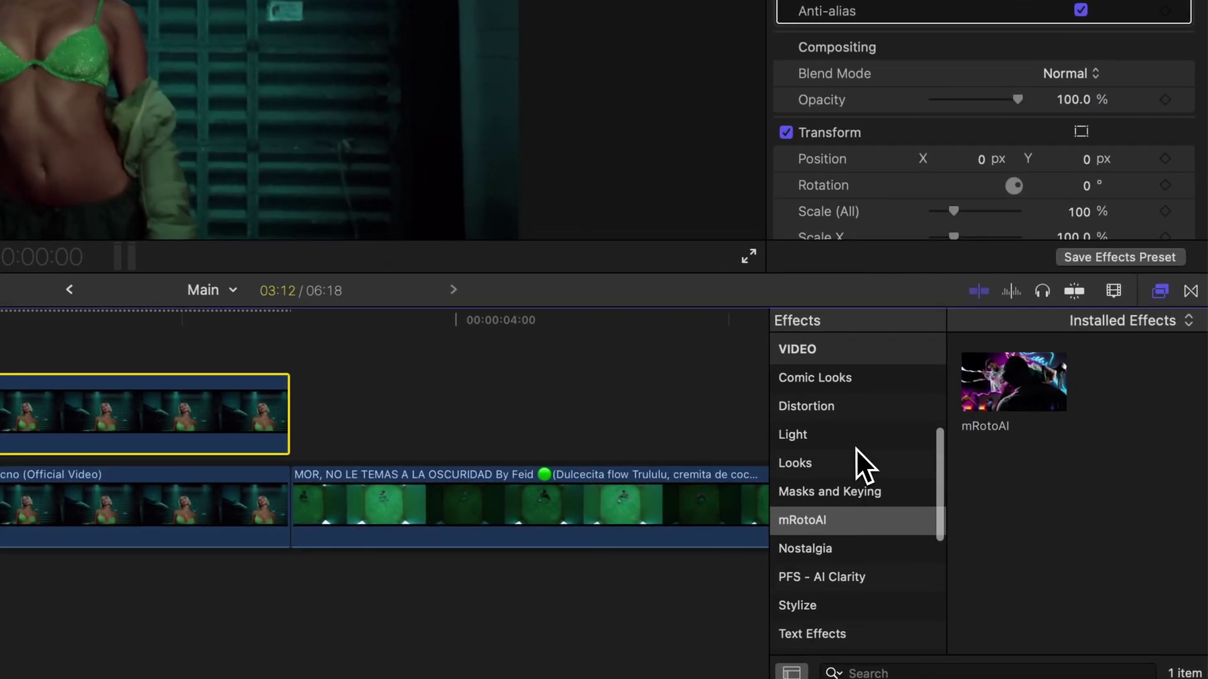
{"action": "left_click", "coordinate": [847, 524]}
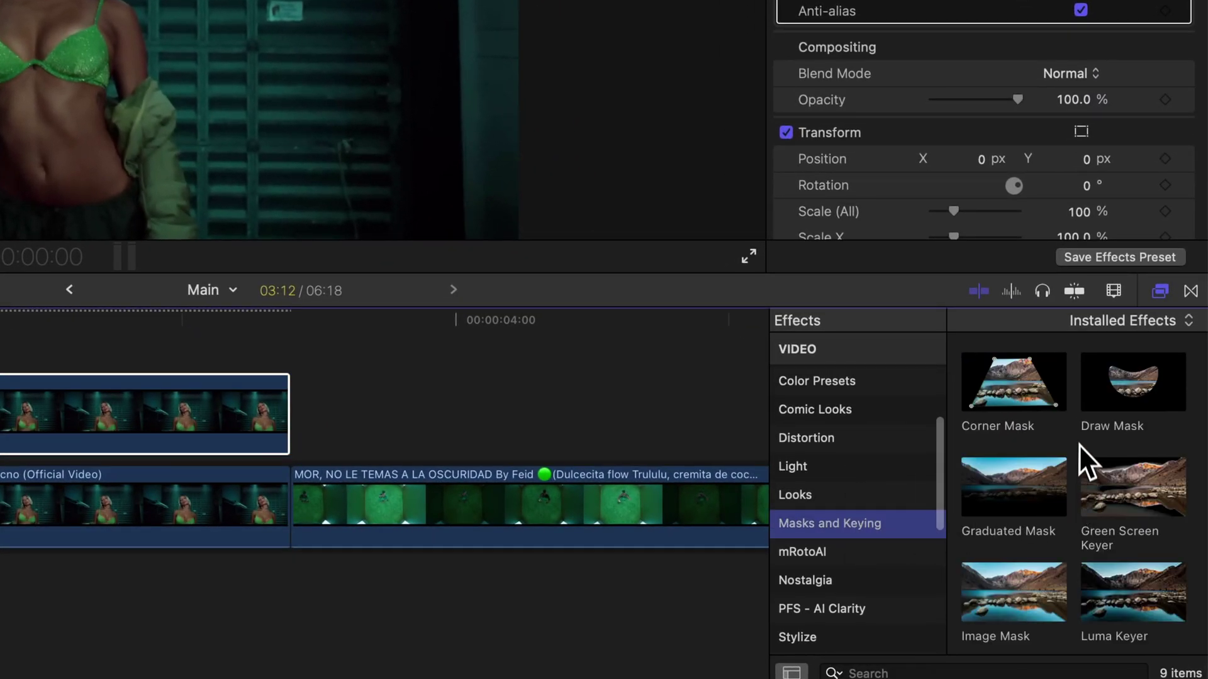
{"action": "left_click_drag", "start_coordinate": [1154, 391], "coordinate": [0, 386]}
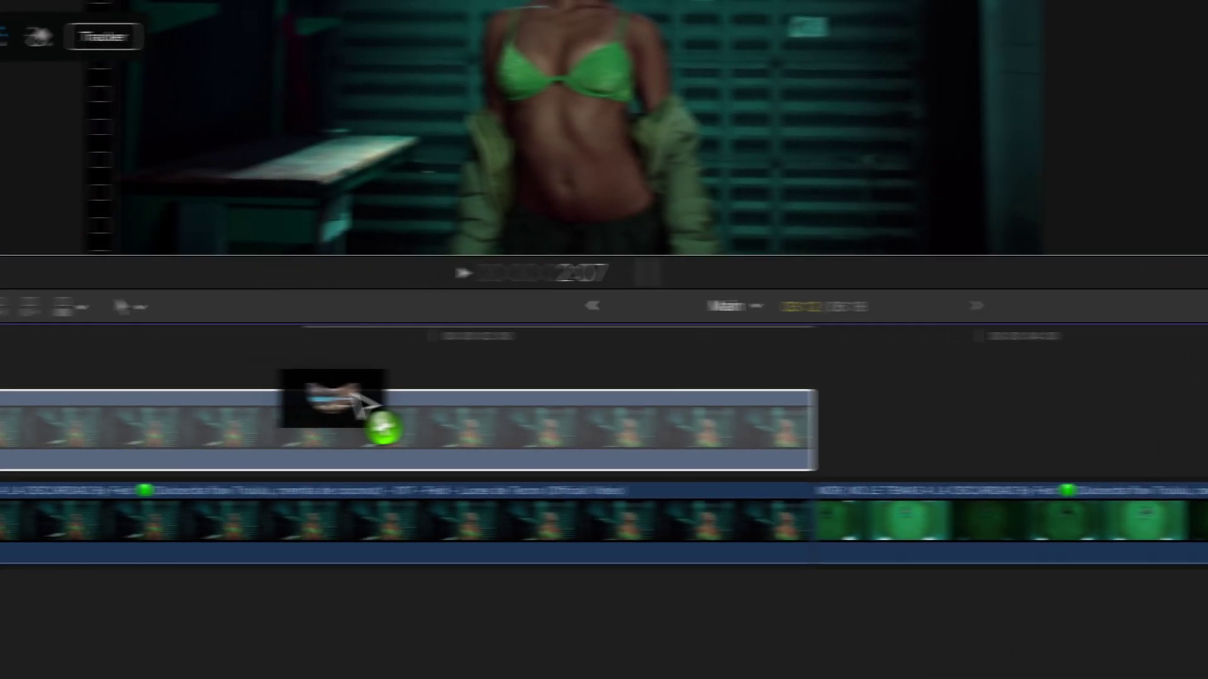
{"action": "left_click_drag", "start_coordinate": [354, 392], "coordinate": [301, 411]}
{"action": "left_click", "coordinate": [1177, 425]}
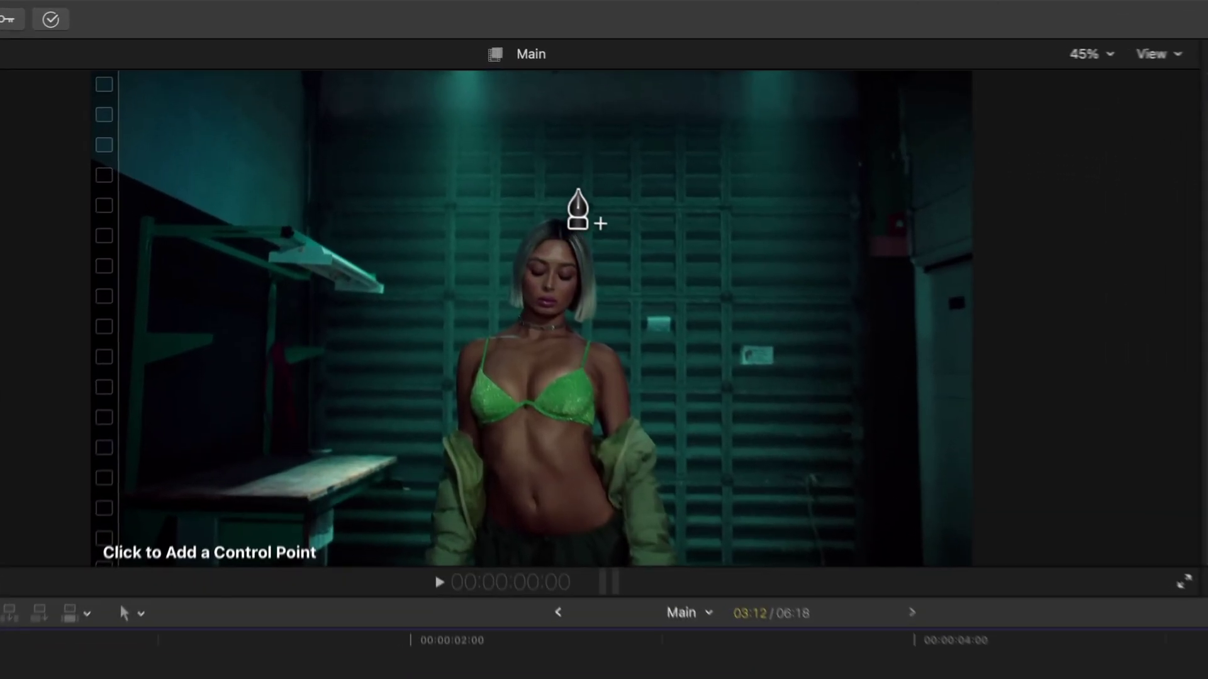
Draw a closed triangular mask around the woman's head with three control points, and move the lower-right point down and inward.
{"action": "left_click", "coordinate": [513, 113]}
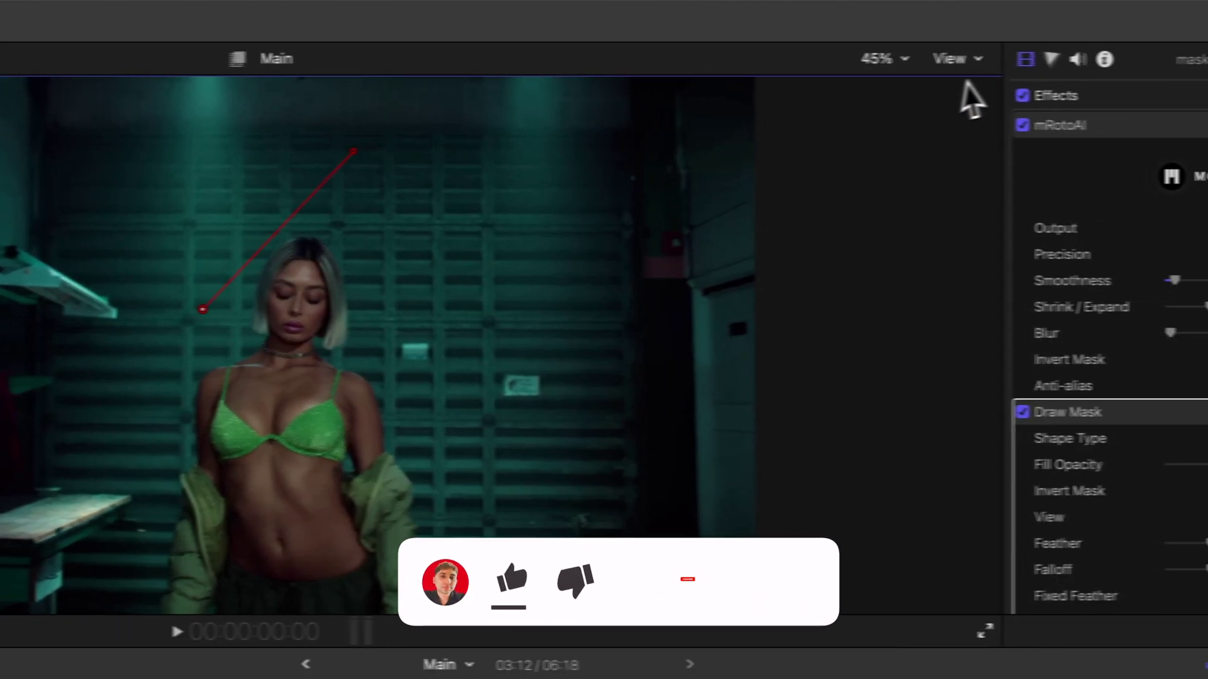
{"action": "left_click", "coordinate": [1023, 59]}
{"action": "left_click", "coordinate": [1035, 221]}
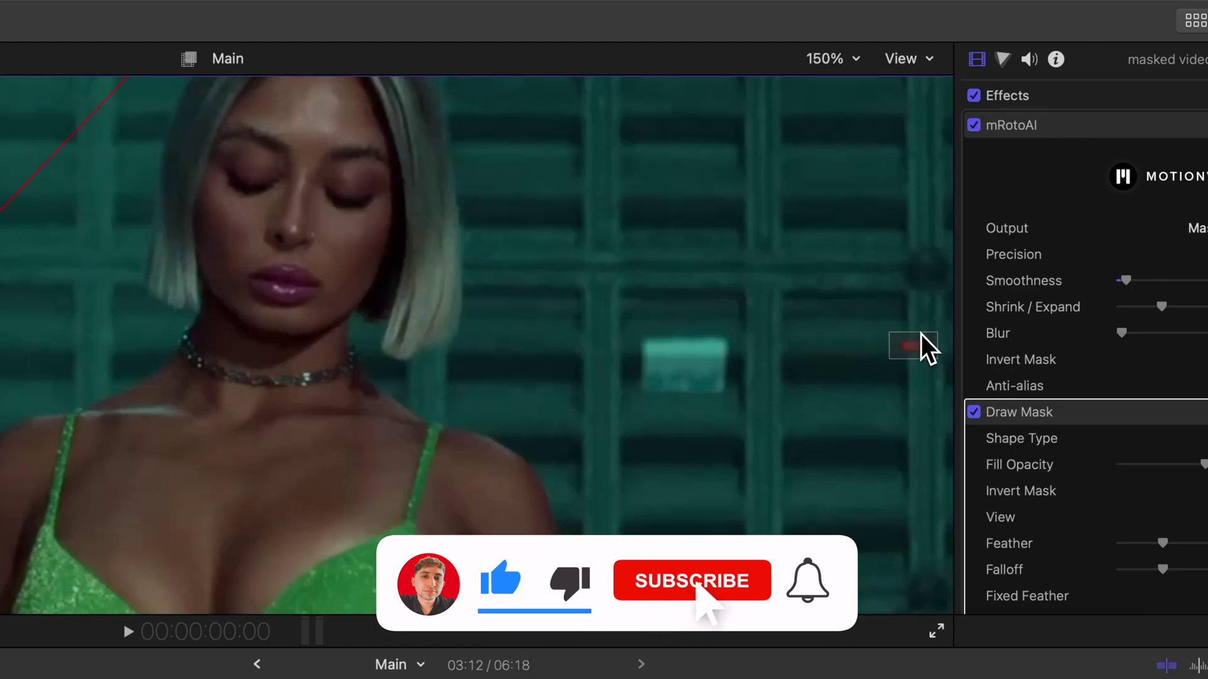
{"action": "left_click_drag", "start_coordinate": [920, 336], "coordinate": [904, 332]}
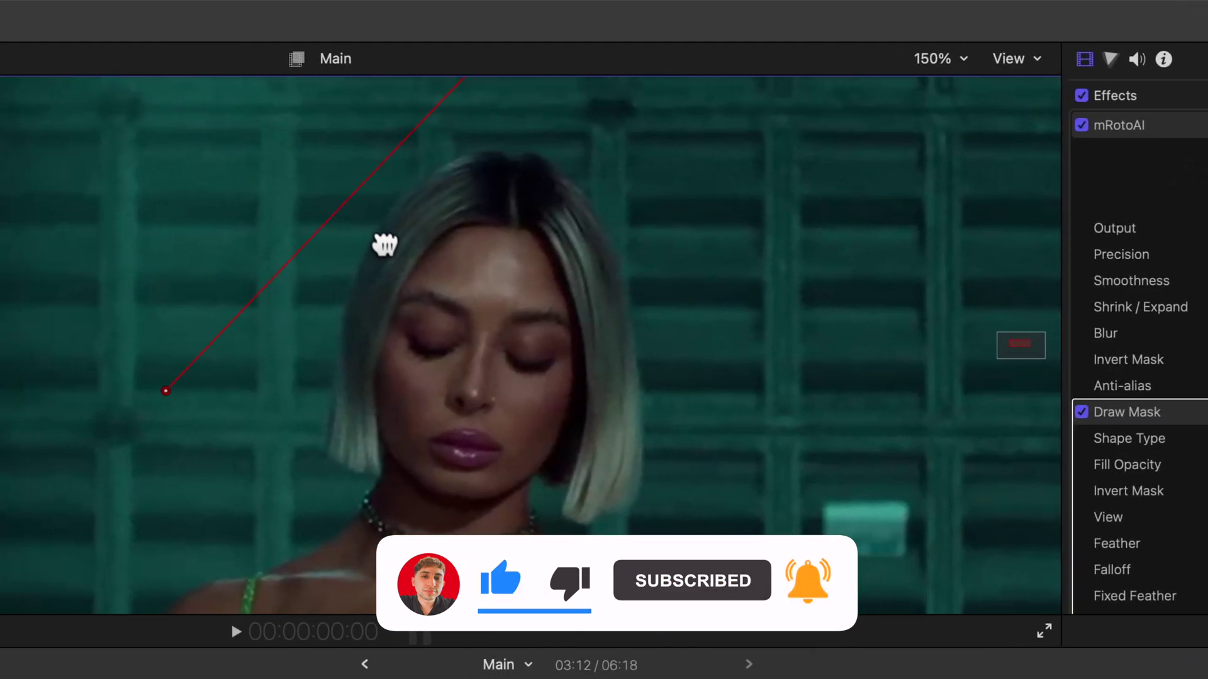
{"action": "left_click_drag", "start_coordinate": [356, 189], "coordinate": [402, 228]}
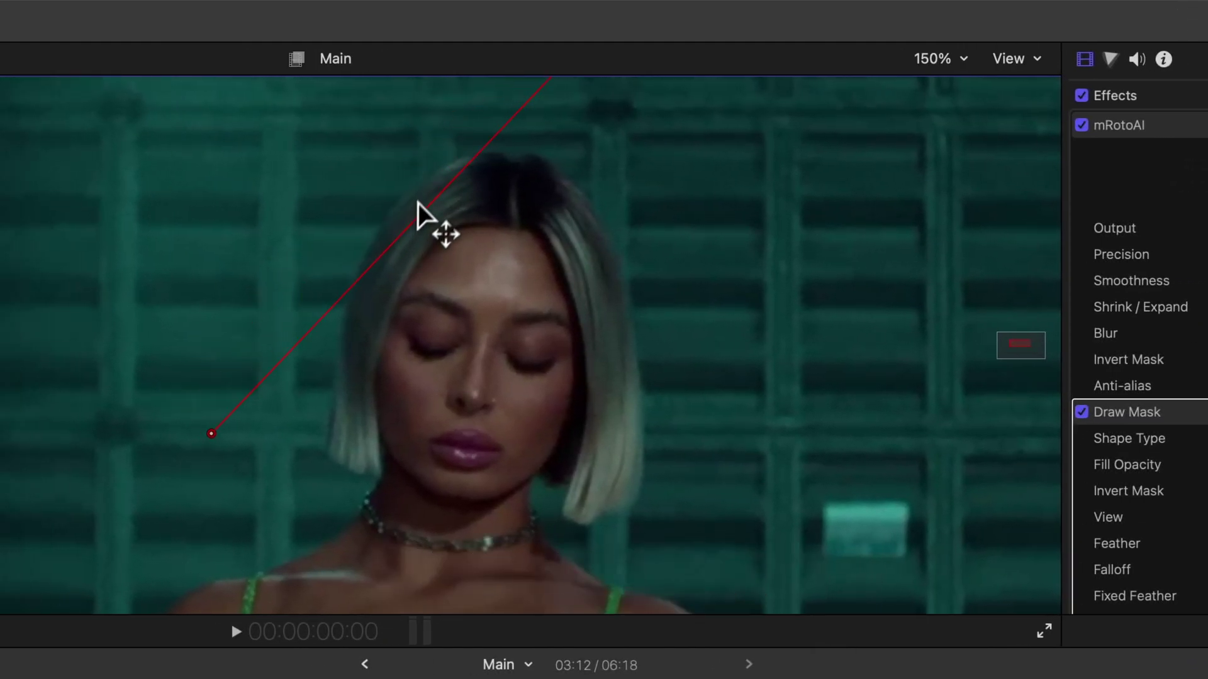
{"action": "left_click", "coordinate": [937, 59]}
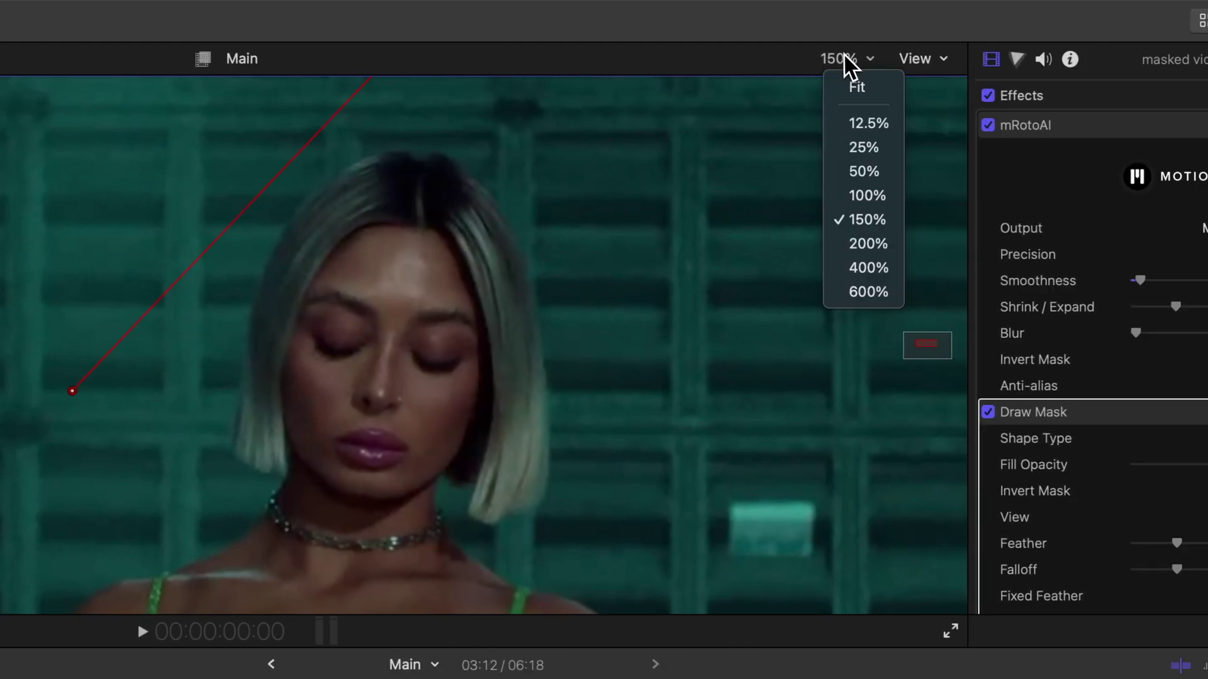
{"action": "left_click", "coordinate": [945, 93]}
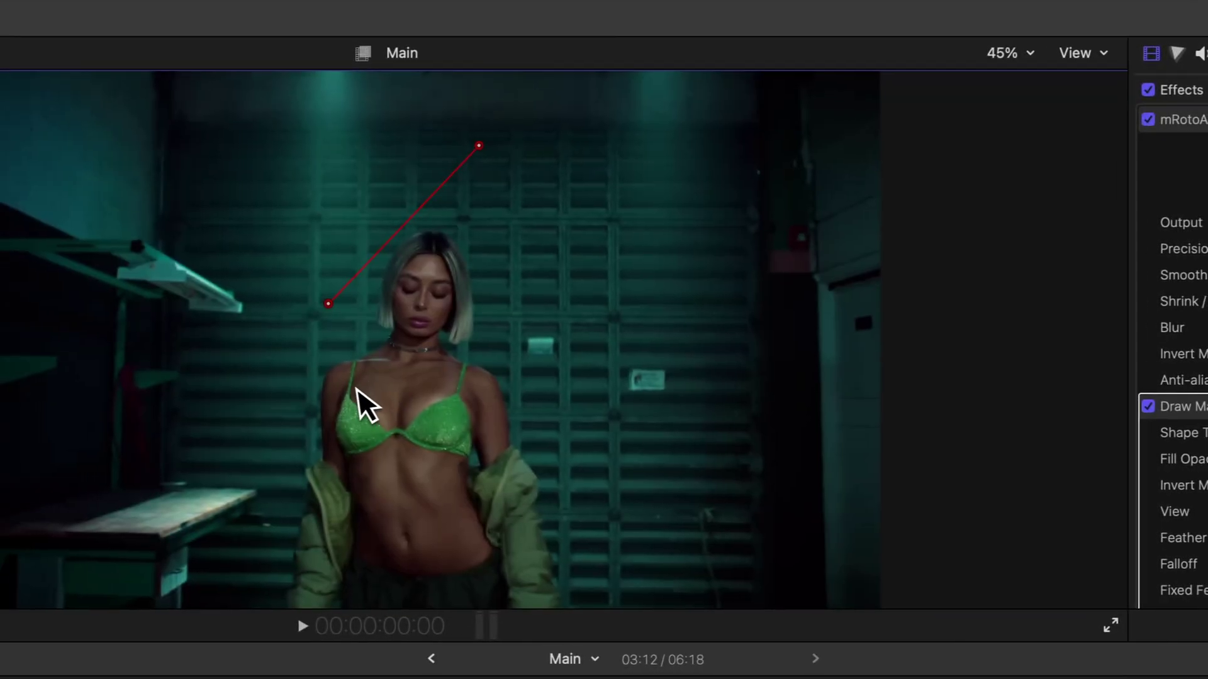
{"action": "left_click", "coordinate": [601, 328]}
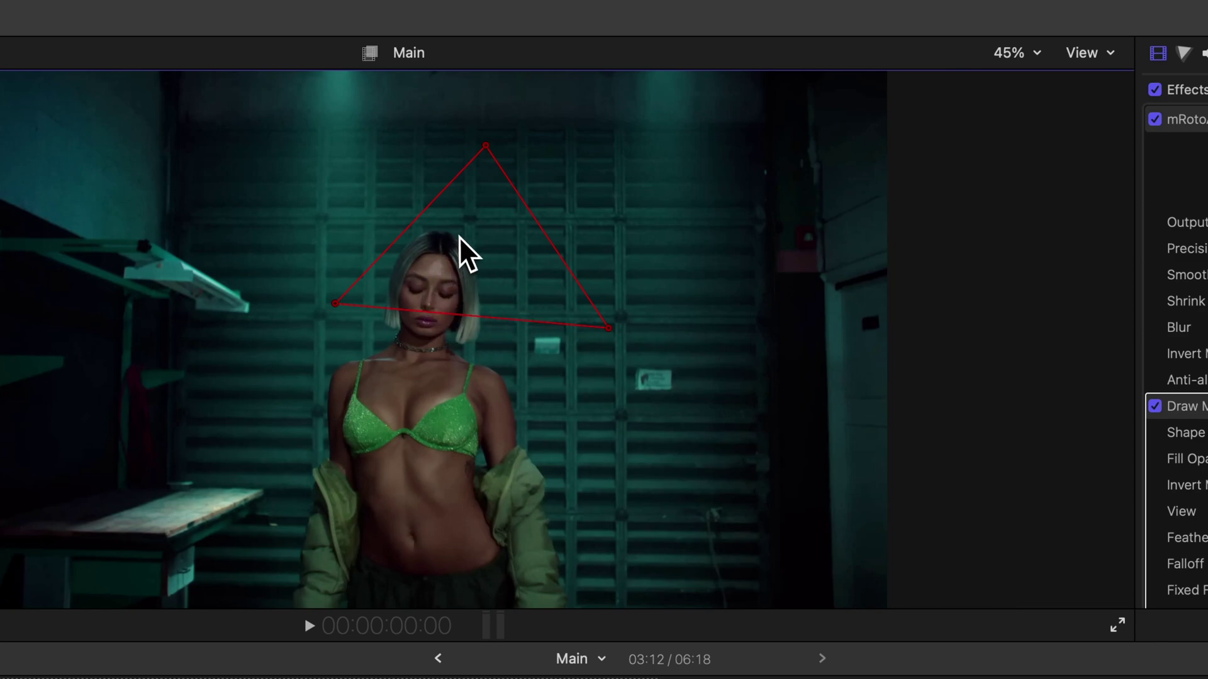
{"action": "left_click_drag", "start_coordinate": [608, 327], "coordinate": [545, 364]}
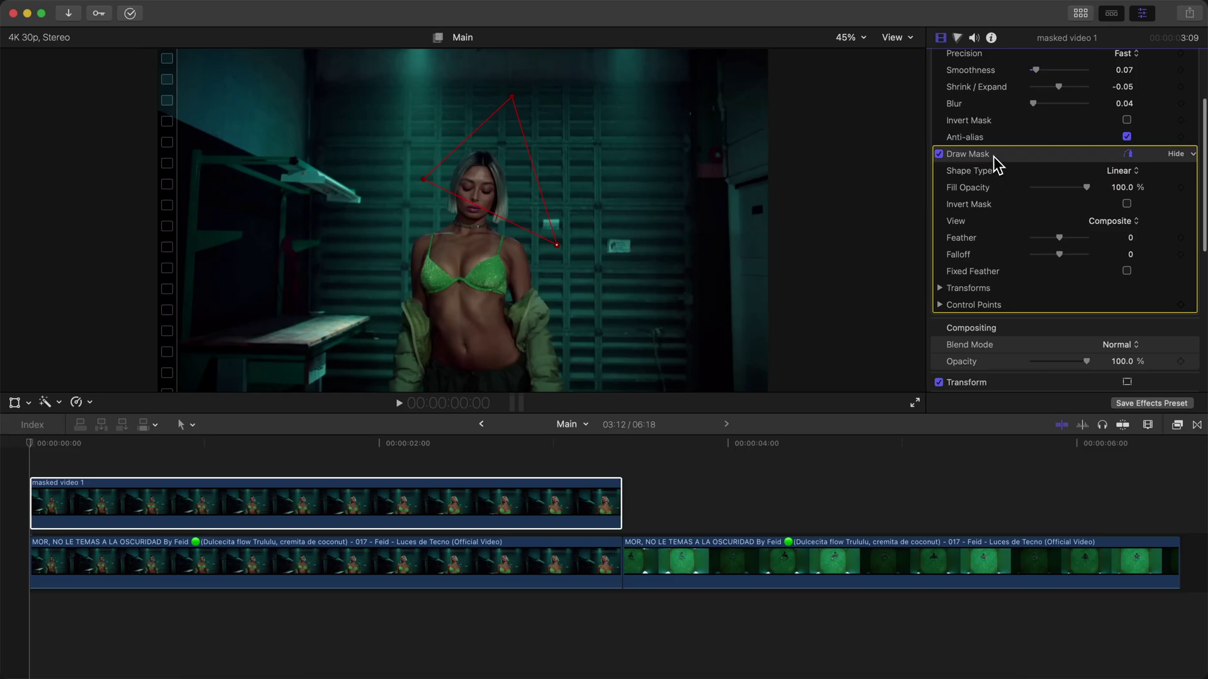
Display the Transform overlay on "masked video 1" to examine its keyframe controls, and return to the Draw Mask outline.
{"action": "left_click", "coordinate": [15, 403]}
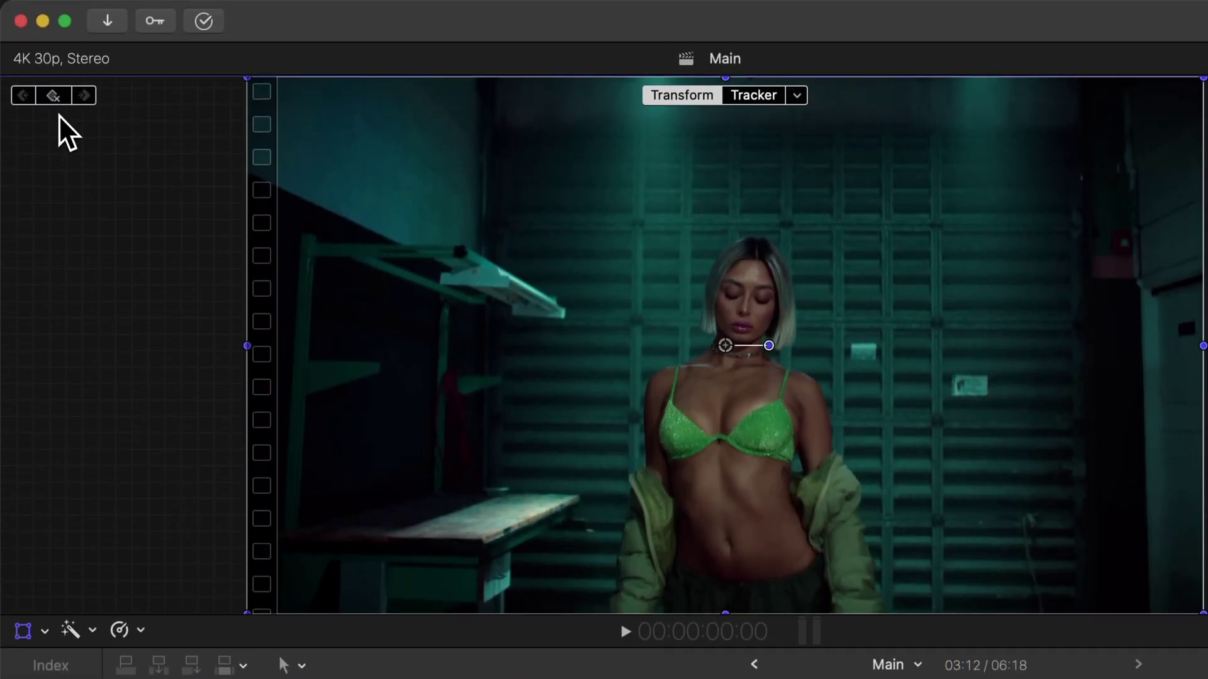
{"action": "left_click", "coordinate": [901, 60]}
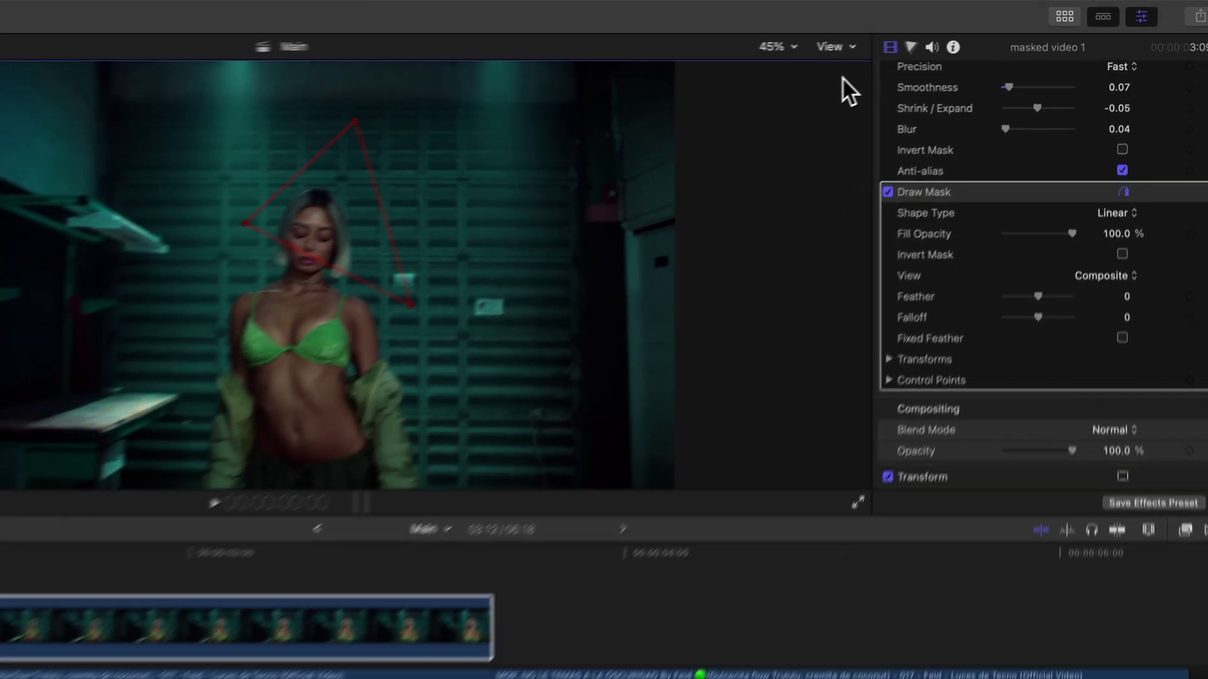
Add Transform keyframes at the start of "masked video 1" and set its Scale to 368%.
{"action": "scroll", "coordinate": [1057, 256], "scroll_direction": "down", "scroll_amount": 5}
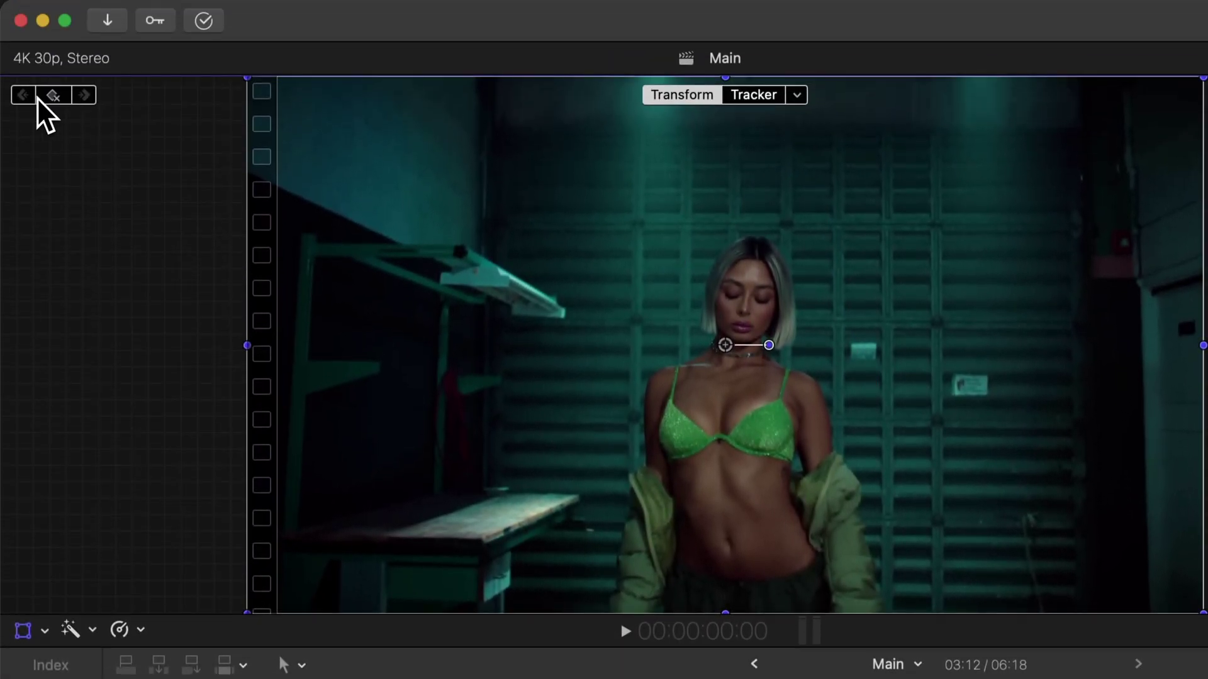
{"action": "left_click", "coordinate": [40, 99]}
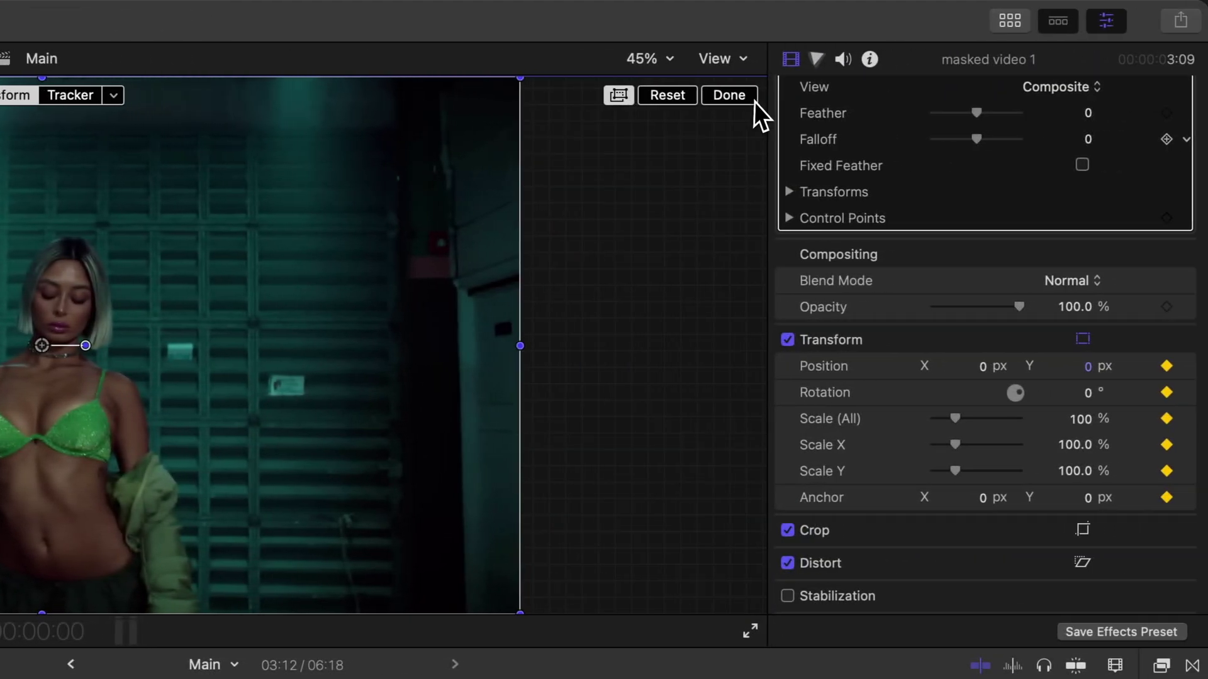
{"action": "left_click", "coordinate": [733, 96]}
{"action": "left_click_drag", "start_coordinate": [1076, 420], "coordinate": [1079, 421]}
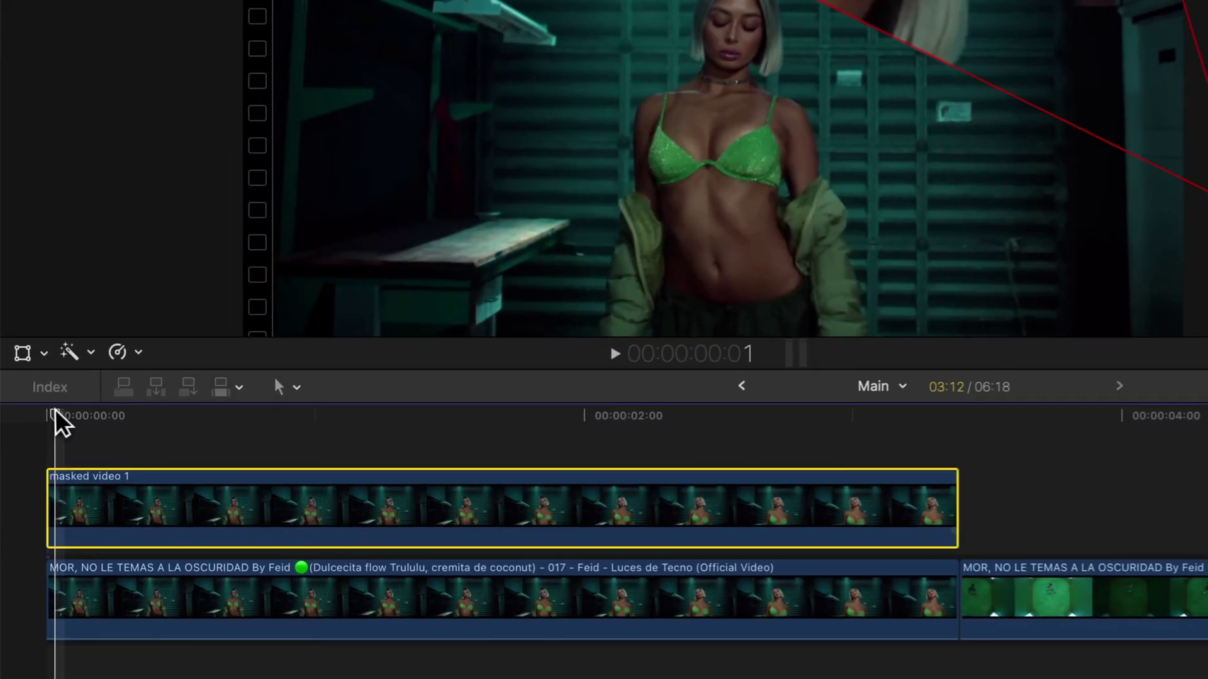
Set the Scale of "masked video 1" to 100% at 1:05 on the timeline.
{"action": "left_click_drag", "start_coordinate": [34, 446], "coordinate": [189, 446]}
{"action": "left_click_drag", "start_coordinate": [297, 415], "coordinate": [372, 413]}
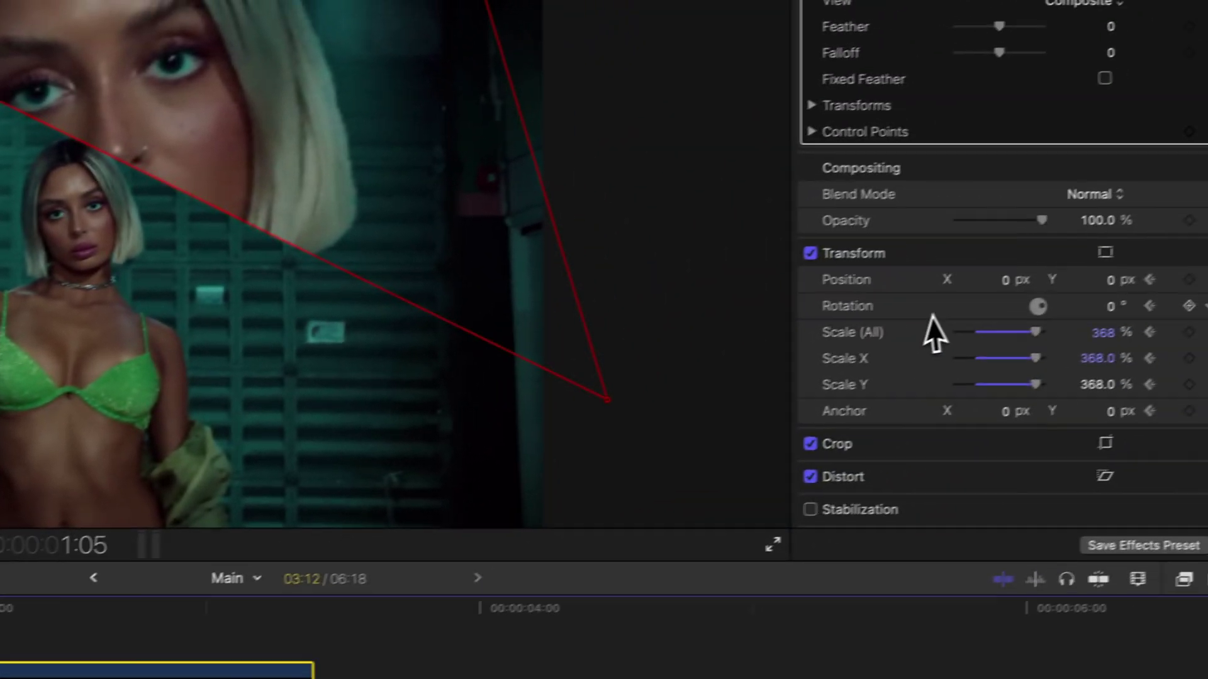
{"action": "left_click", "coordinate": [1074, 340]}
{"action": "left_click", "coordinate": [1057, 338]}
{"action": "type", "text": "100"}
{"action": "key", "text": "Return"}
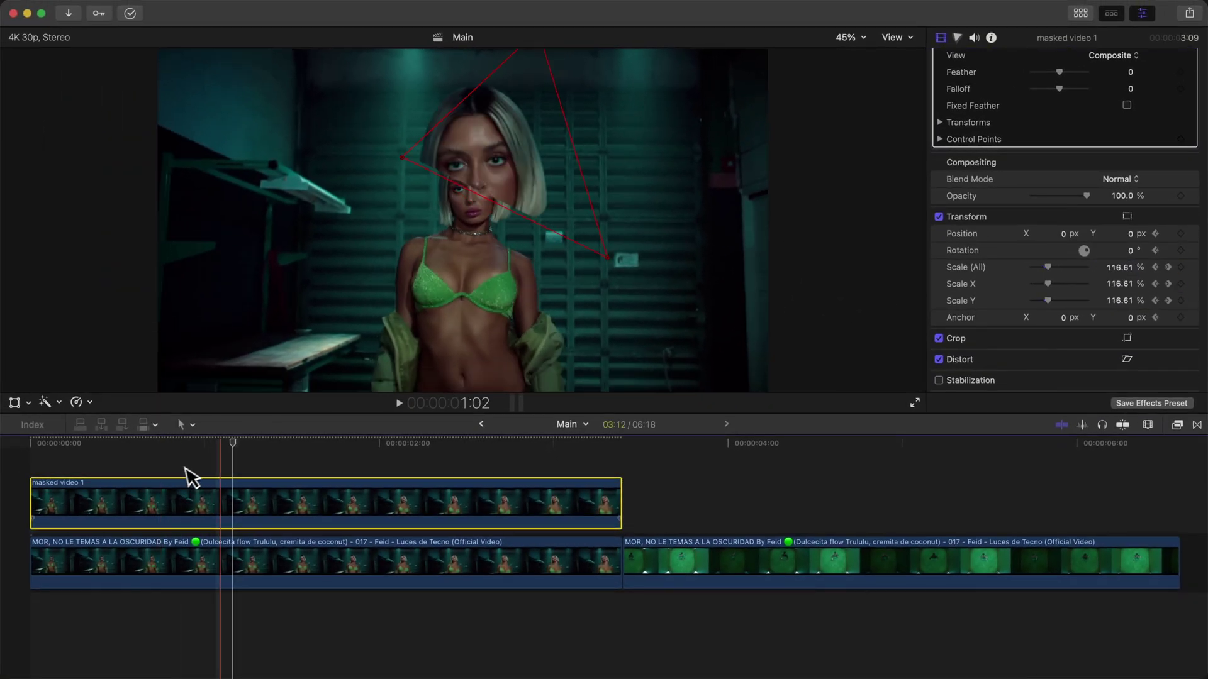
Play the sequence from the start to review the zoom-out of the masked head.
{"action": "left_click", "coordinate": [44, 445]}
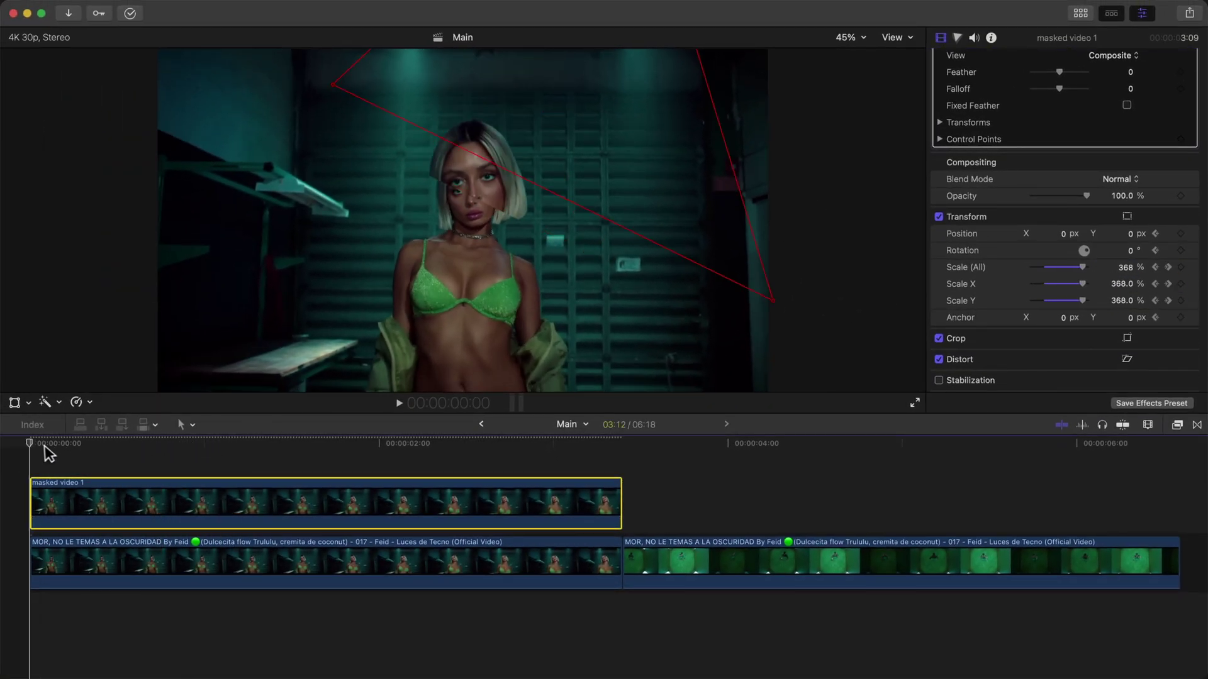
{"action": "key", "text": "space"}
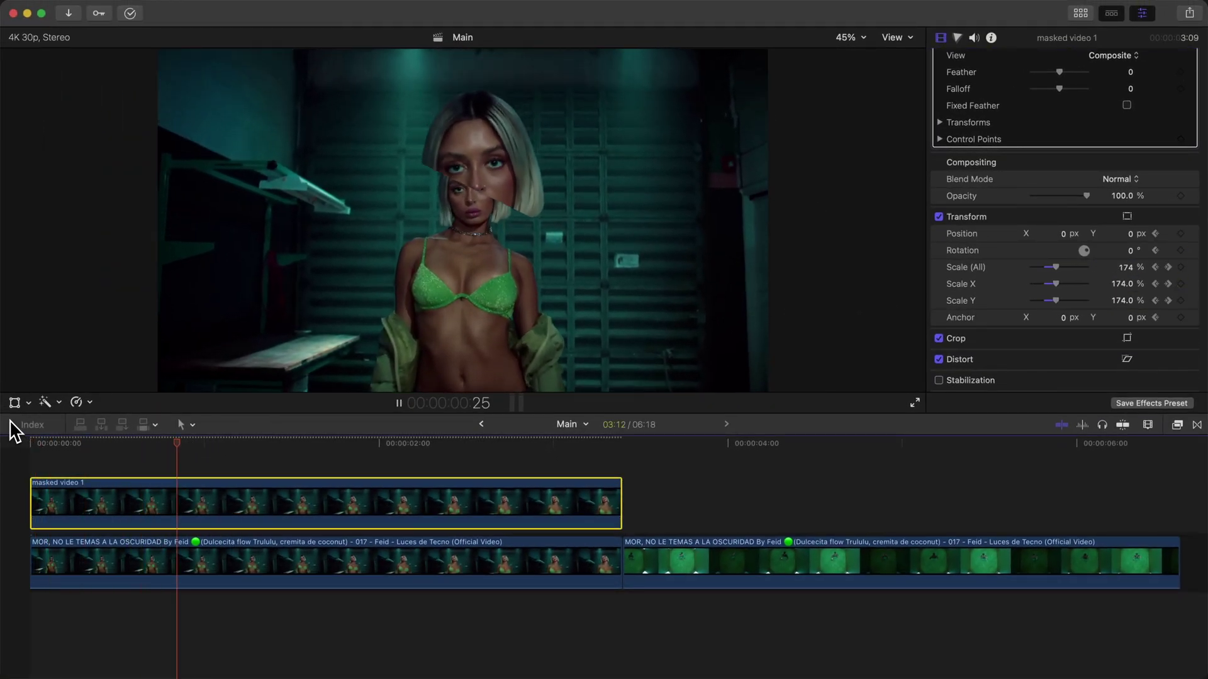
{"action": "left_click", "coordinate": [23, 444]}
{"action": "key", "text": "space"}
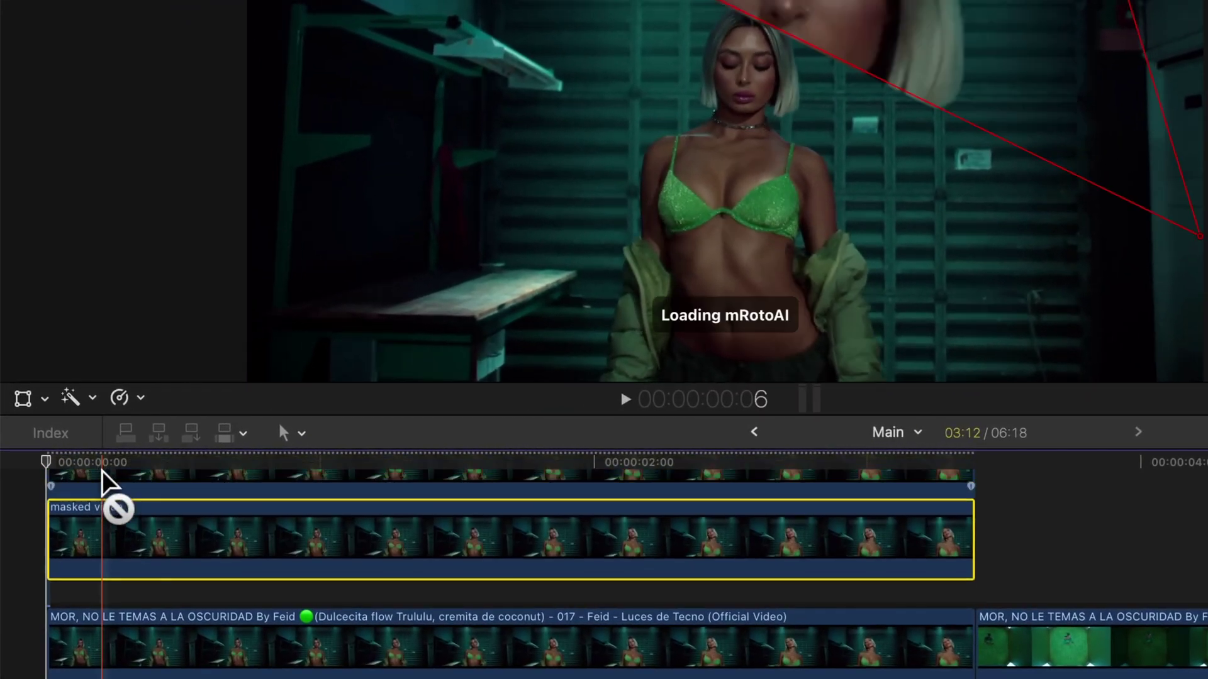
Duplicate "masked video 1" onto a new layer directly above it, select the copy and return to the timeline start.
{"action": "left_click_drag", "start_coordinate": [102, 470], "coordinate": [109, 485]}
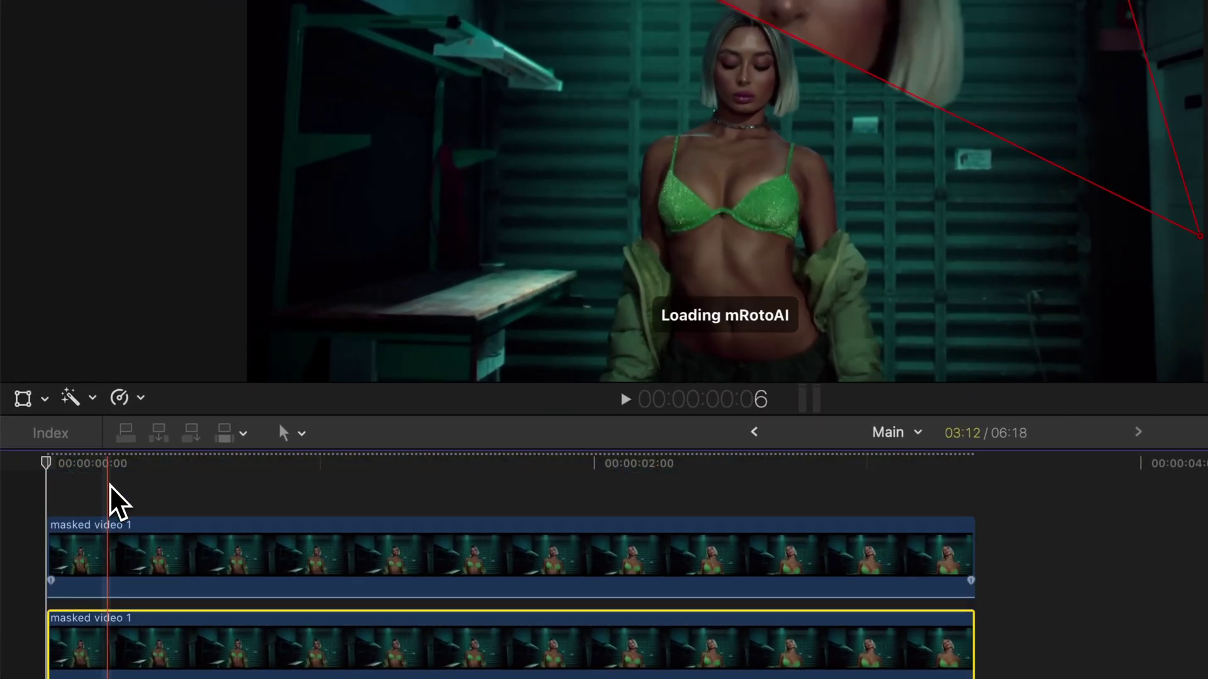
{"action": "left_click", "coordinate": [114, 542]}
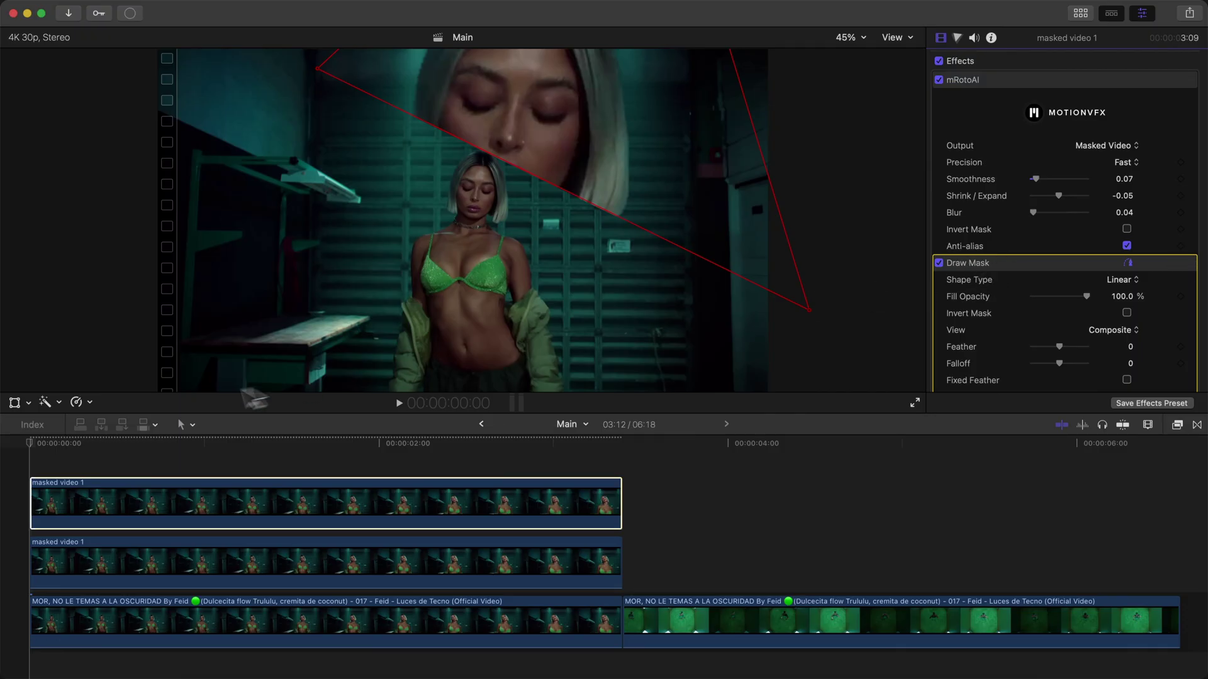
{"action": "left_click", "coordinate": [30, 443]}
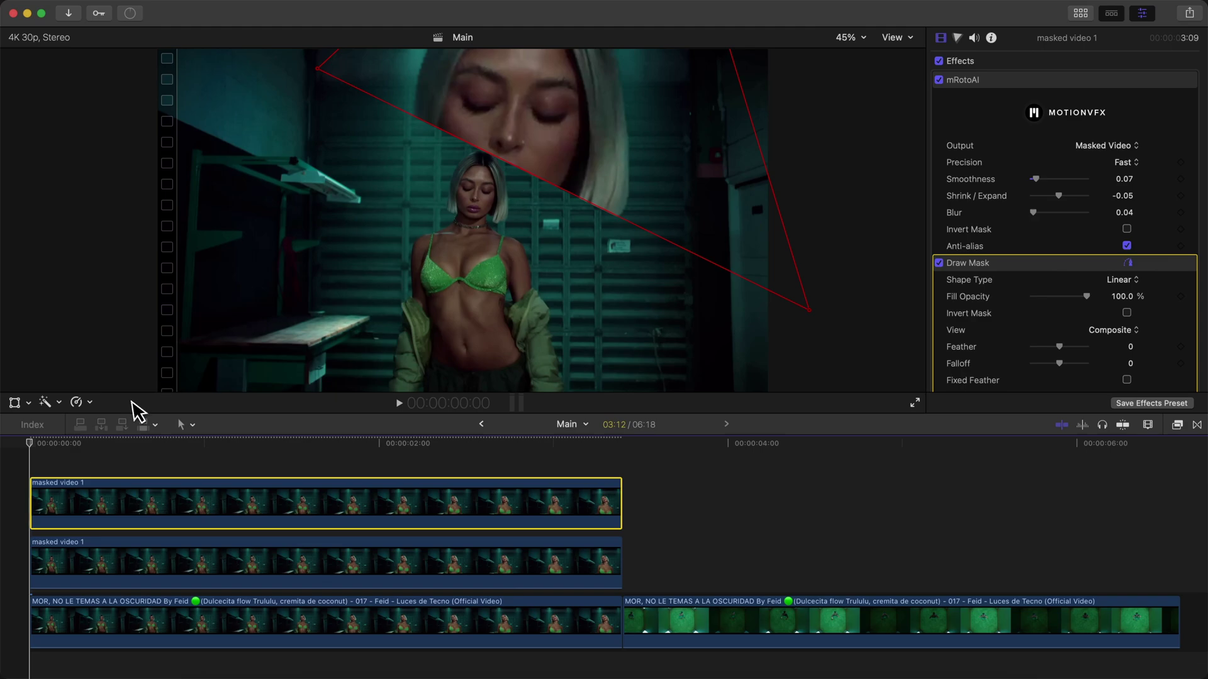
At 1:05, reshape the upper copy's drawn mask by moving Control Point 1 down beside the woman's torso, over the workbench side.
{"action": "left_click", "coordinate": [298, 444]}
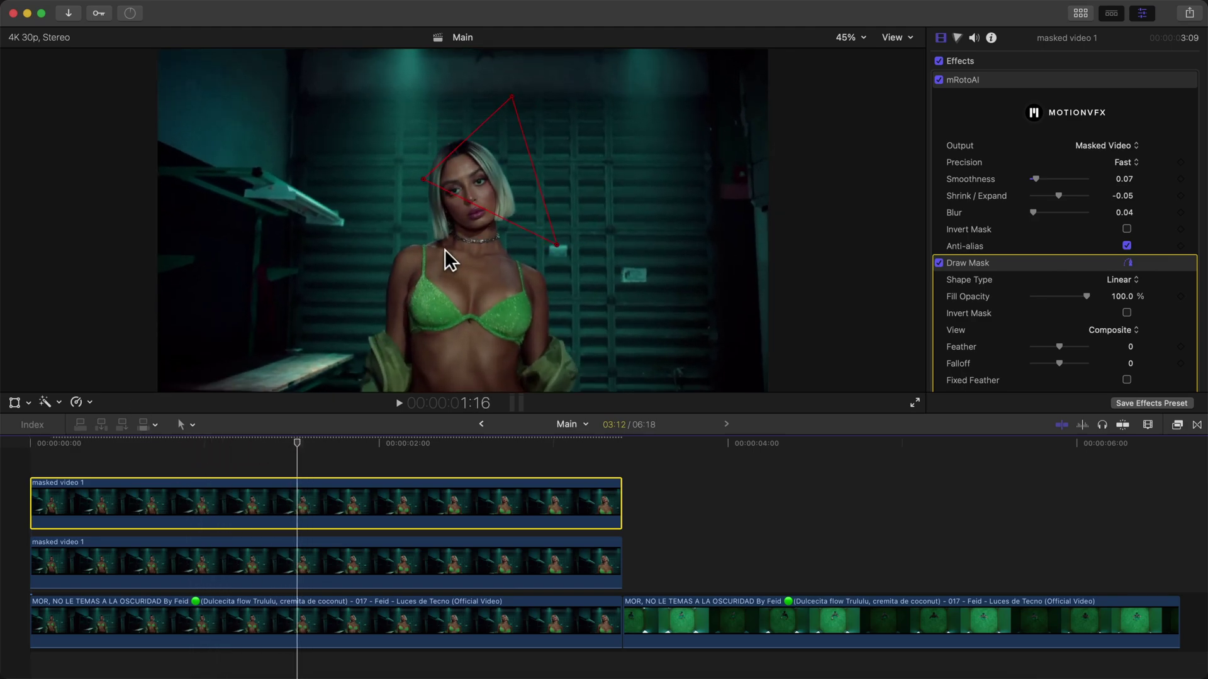
{"action": "left_click", "coordinate": [233, 497]}
{"action": "left_click", "coordinate": [849, 38]}
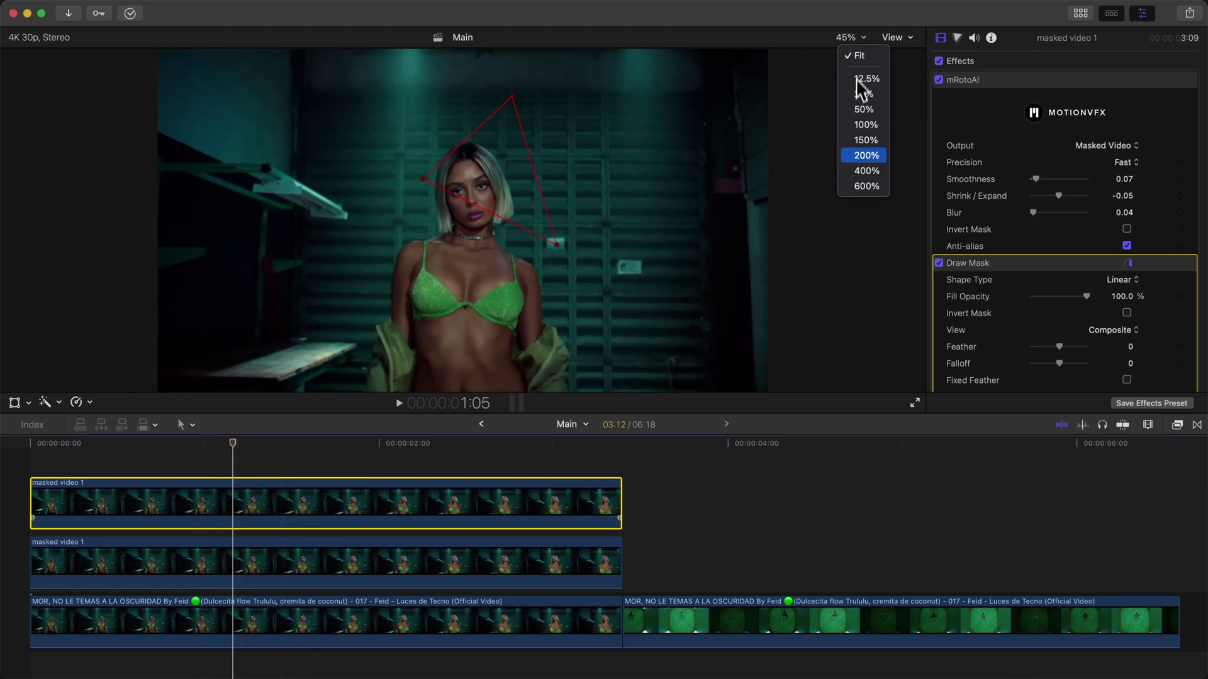
{"action": "left_click", "coordinate": [866, 142]}
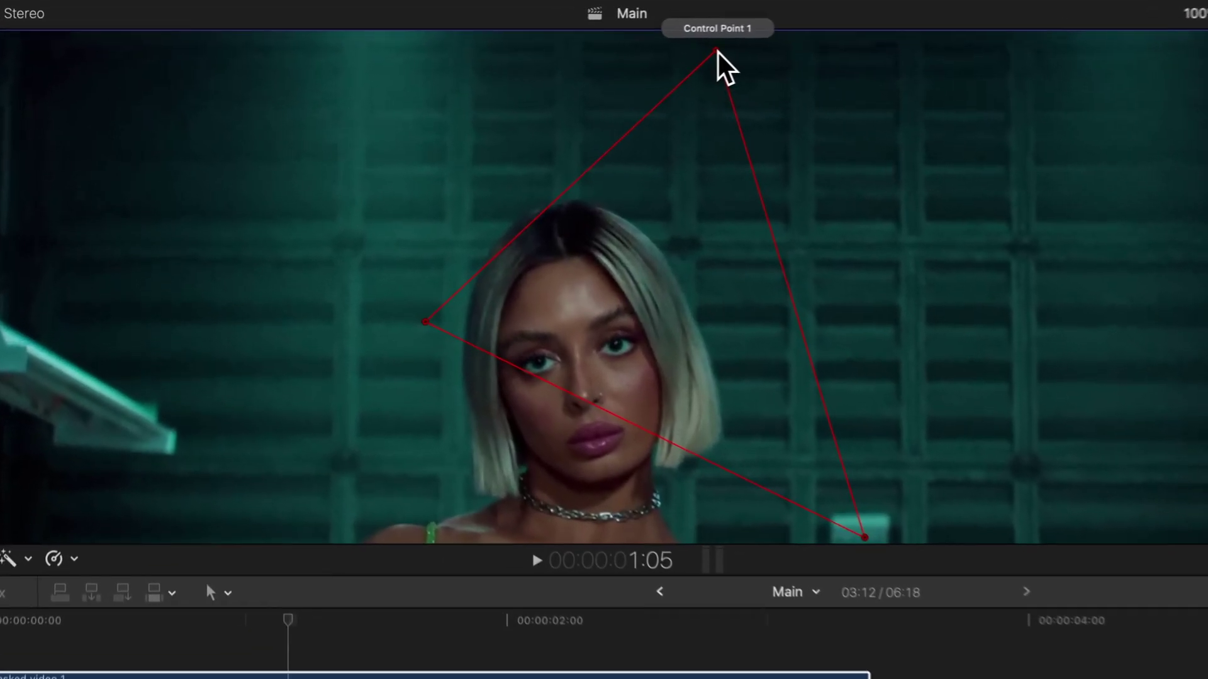
{"action": "left_click_drag", "start_coordinate": [520, 63], "coordinate": [196, 373]}
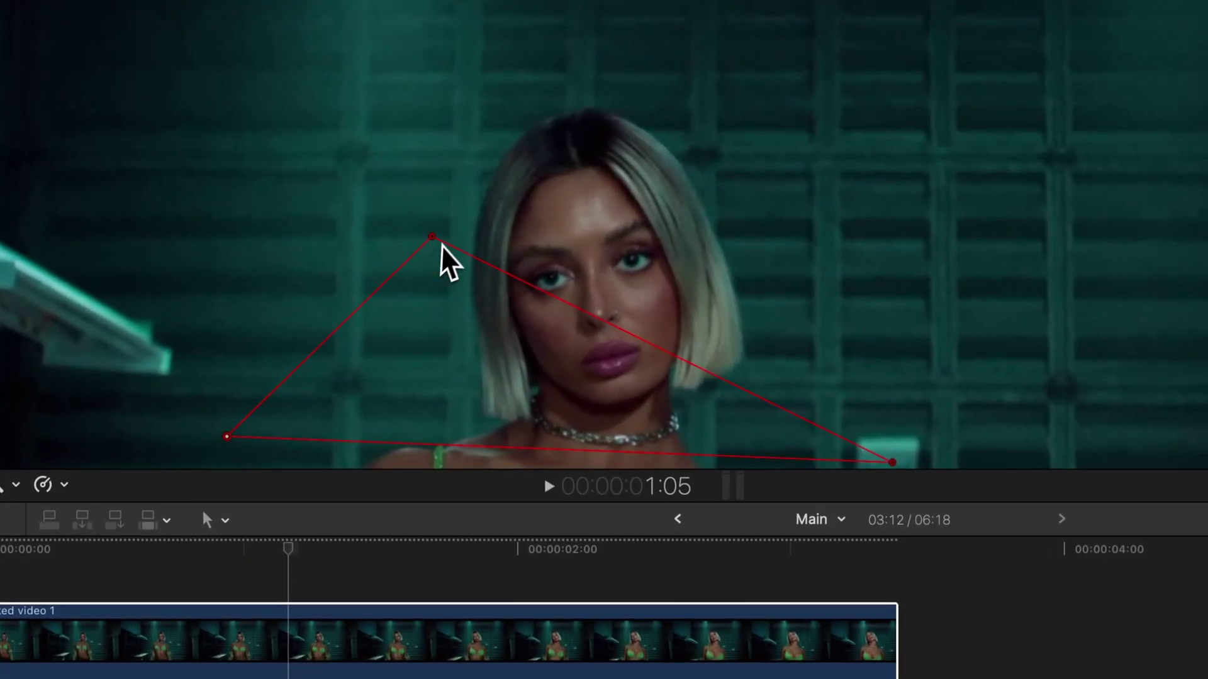
{"action": "left_click", "coordinate": [913, 53]}
{"action": "left_click", "coordinate": [925, 80]}
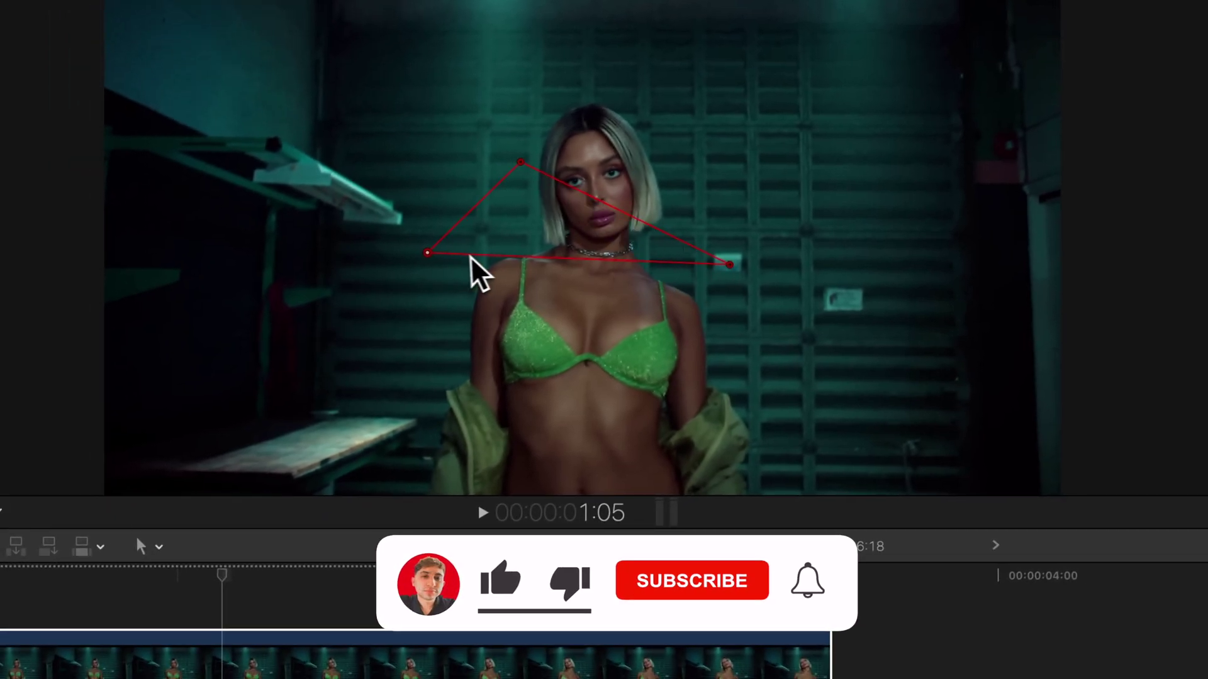
{"action": "left_click_drag", "start_coordinate": [427, 253], "coordinate": [347, 357]}
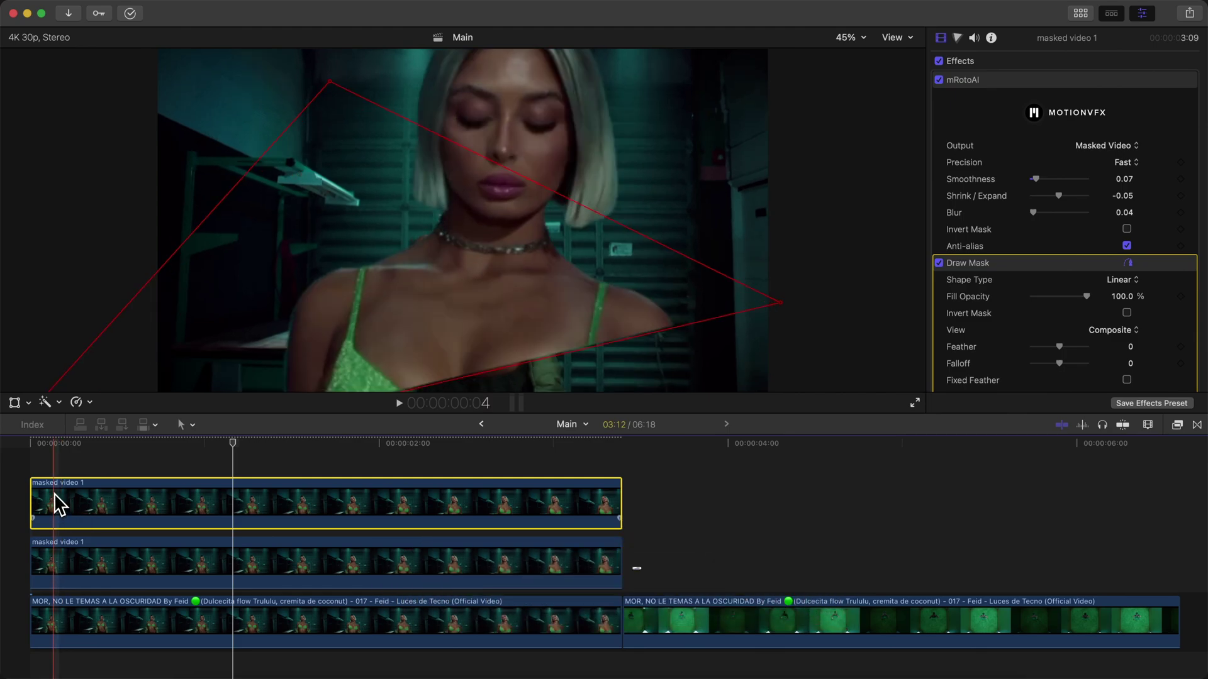
Set the upper copy's Scale to 267% at the start of the timeline.
{"action": "left_click", "coordinate": [85, 442]}
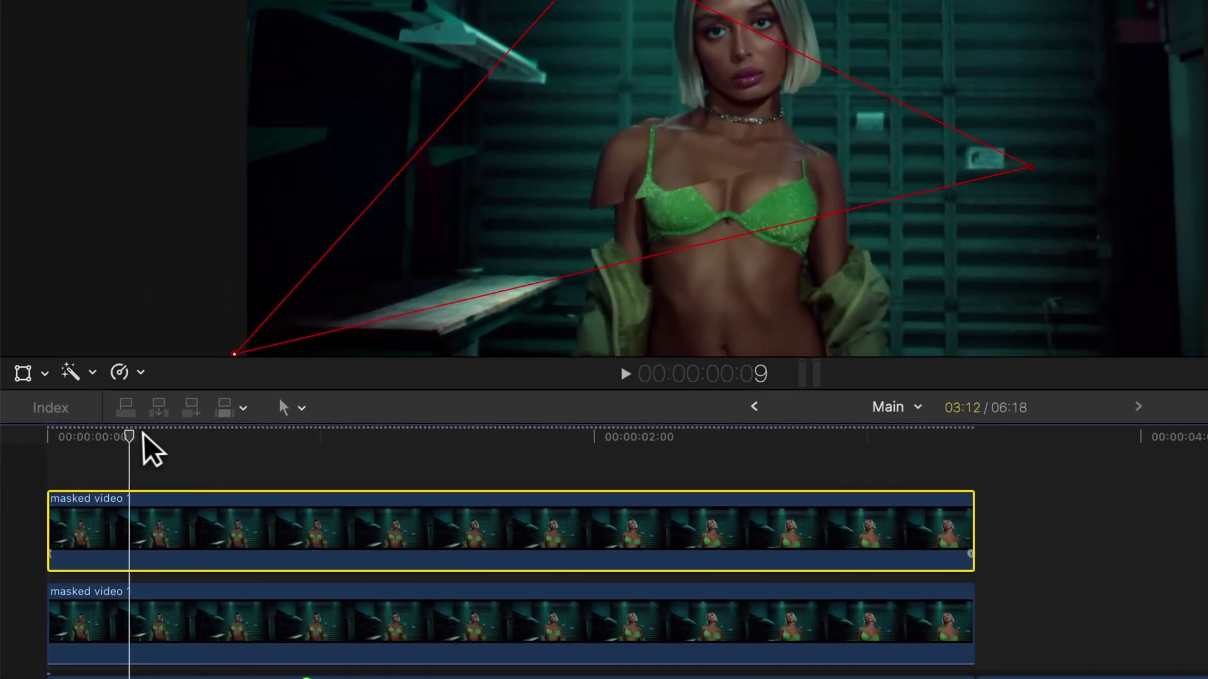
{"action": "left_click_drag", "start_coordinate": [143, 433], "coordinate": [35, 437]}
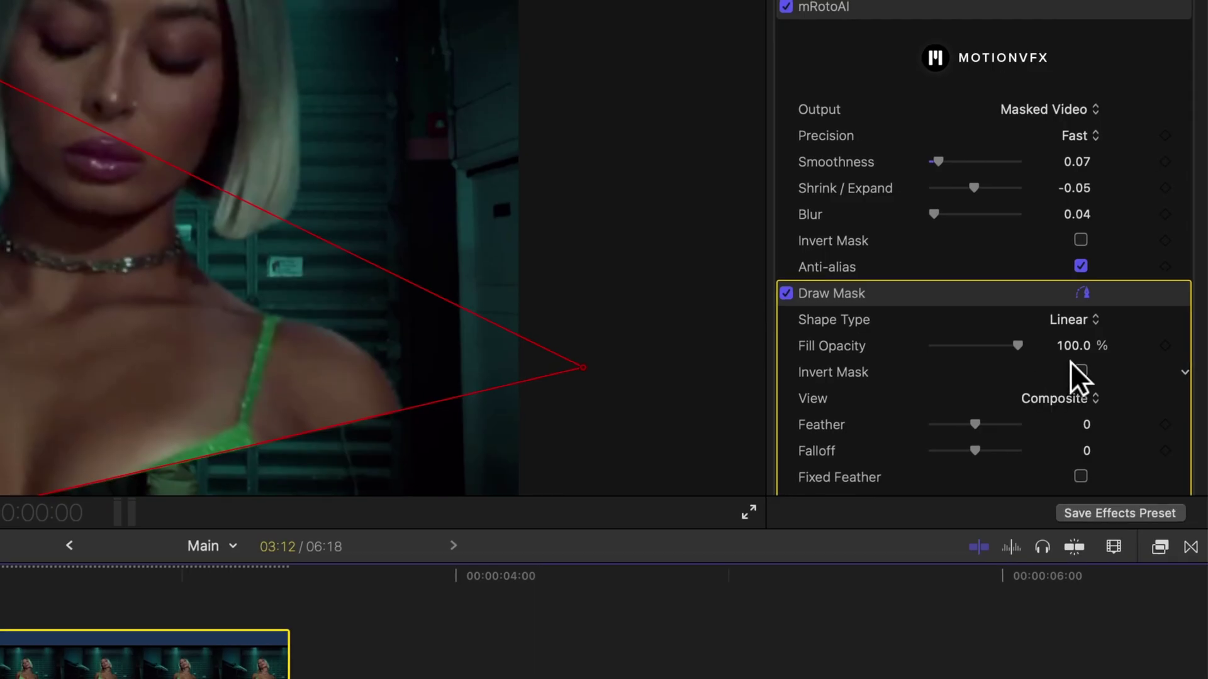
{"action": "scroll", "coordinate": [1070, 361], "scroll_direction": "down", "scroll_amount": 10}
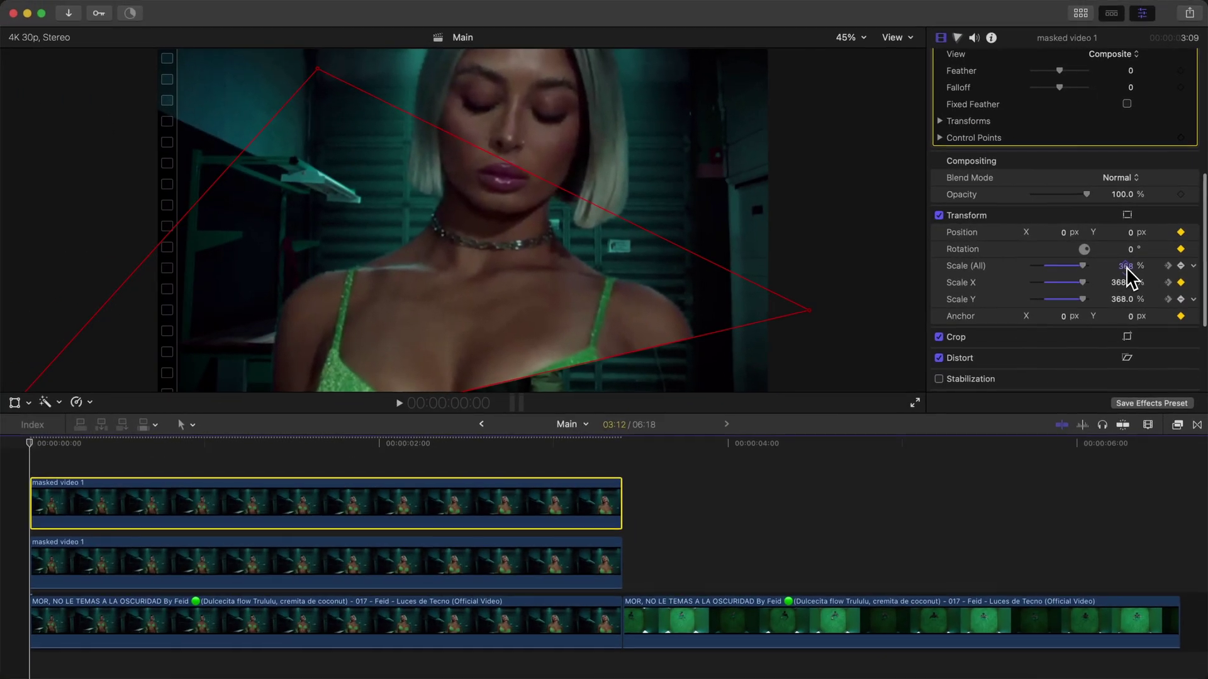
{"action": "left_click_drag", "start_coordinate": [1111, 278], "coordinate": [1112, 277]}
Show the upper copy's video animation and move its second Transform keyframe to about 1:17.
{"action": "right_click", "coordinate": [124, 503]}
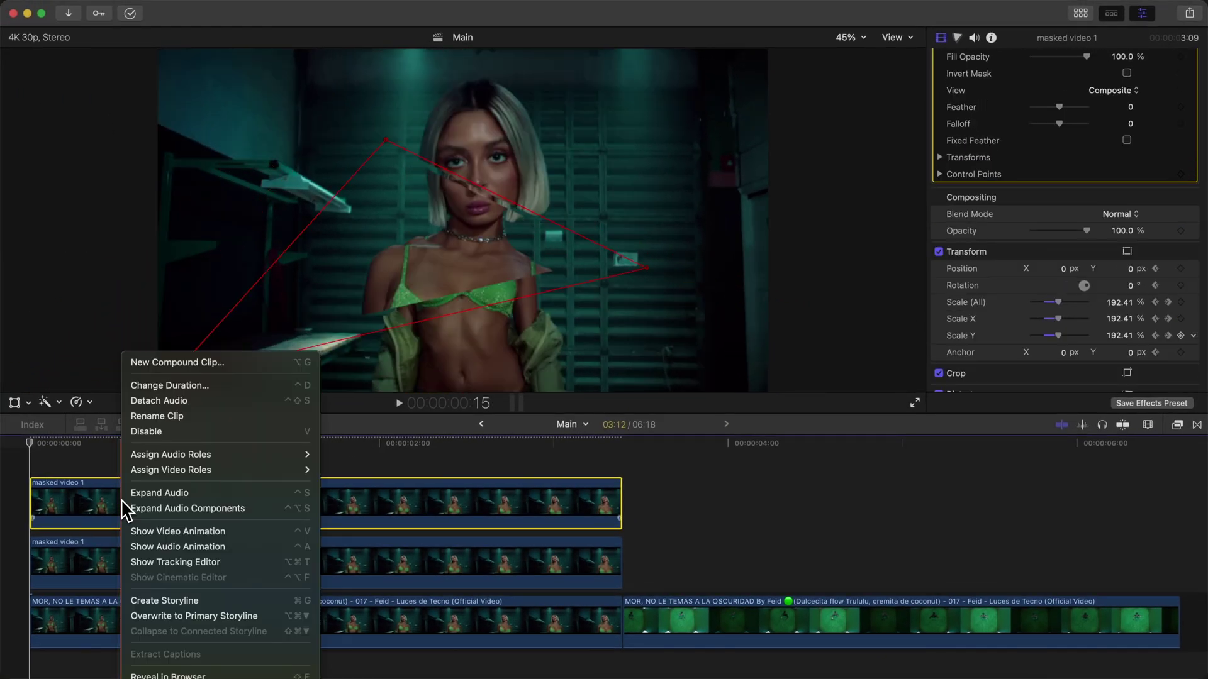
{"action": "left_click", "coordinate": [167, 531]}
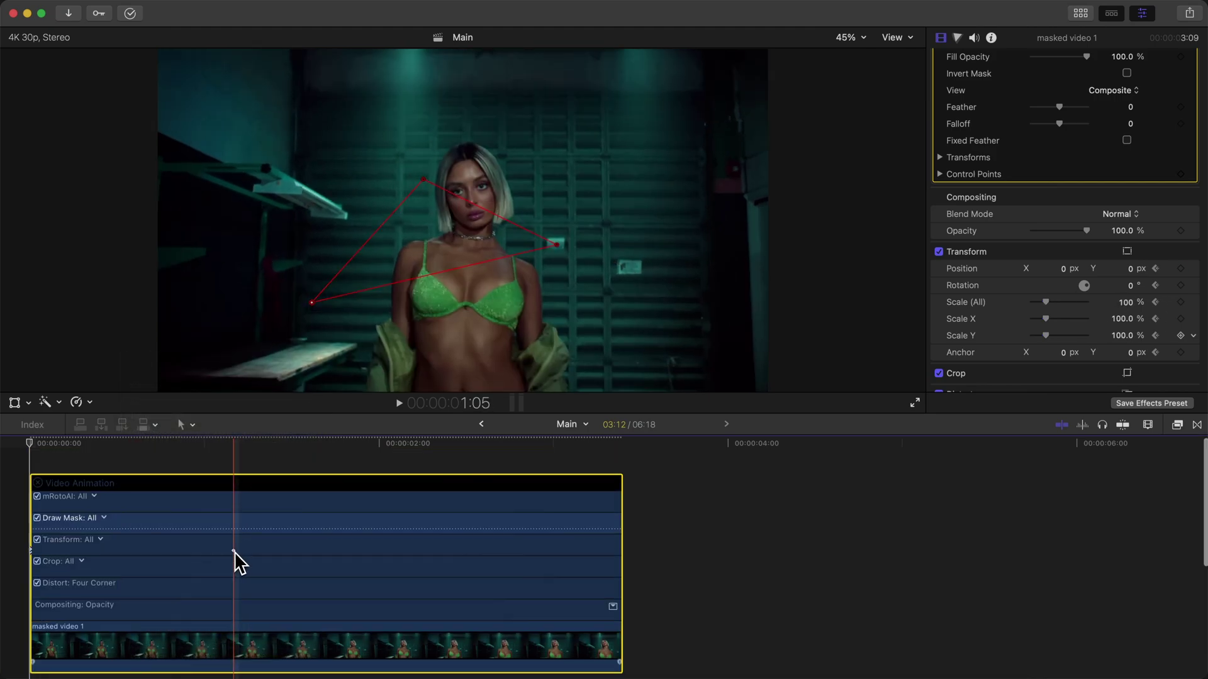
{"action": "left_click_drag", "start_coordinate": [234, 553], "coordinate": [232, 552]}
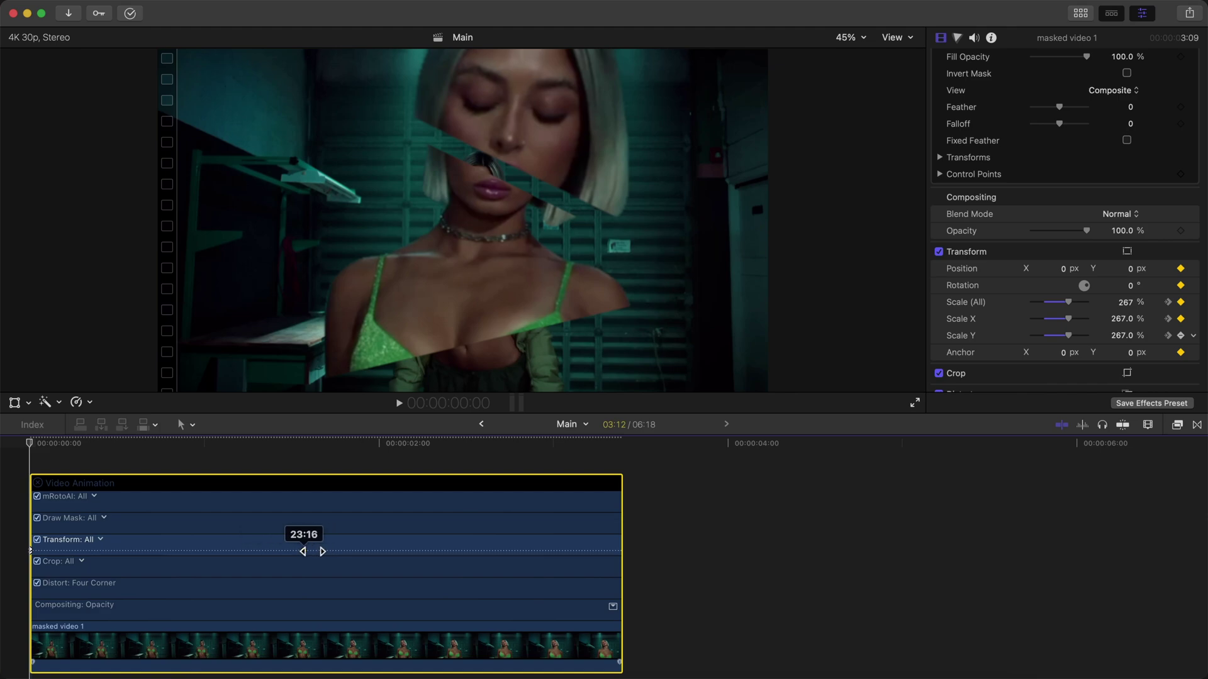
Step frame by frame from the start to examine how the two masked pieces shrink into place.
{"action": "key", "text": "Right"}
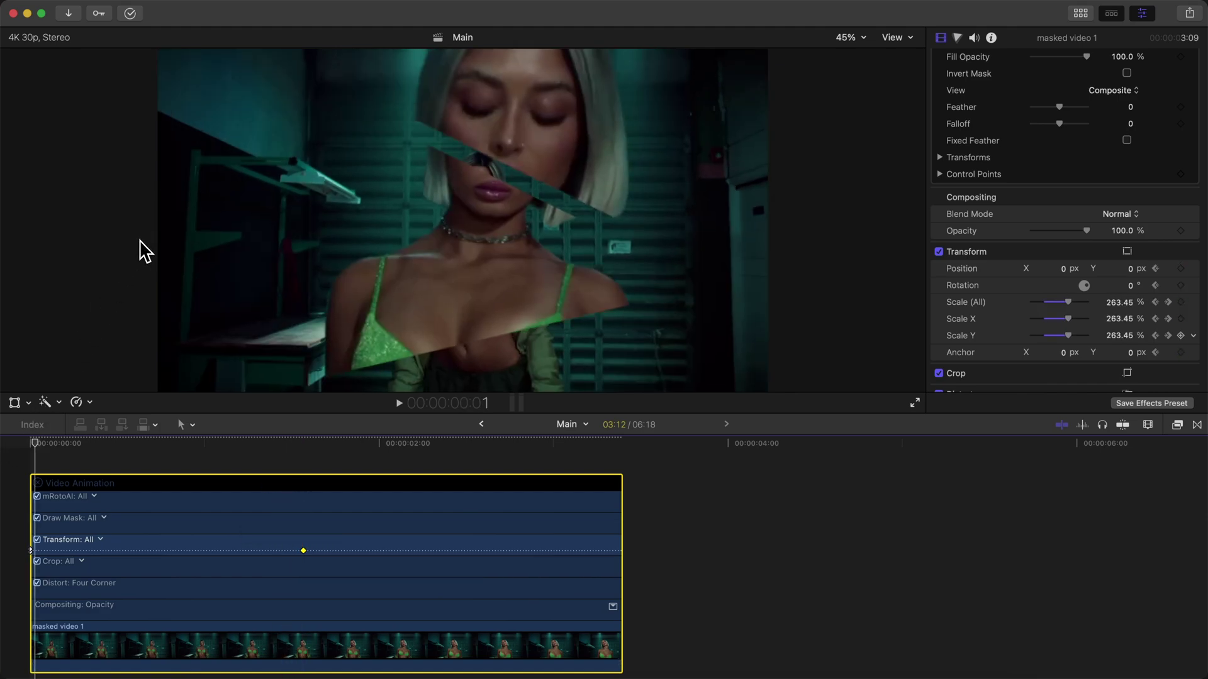
{"action": "key", "text": "Right"}
{"action": "key", "text": "Right"}
{"action": "key", "text": "Right"}
{"action": "key", "text": "Right"}
{"action": "key", "text": "Right"}
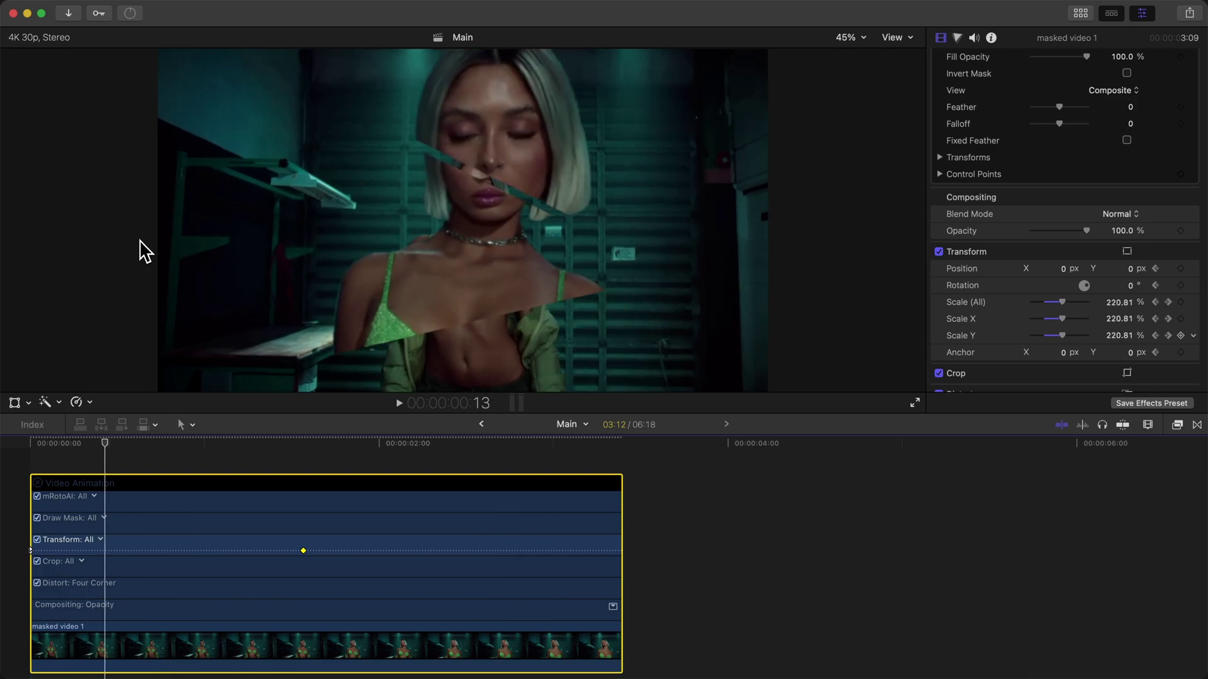
{"action": "key", "text": "Right"}
{"action": "key", "text": "Right"}
{"action": "key", "text": "Right"}
{"action": "key", "text": "Right"}
{"action": "key", "text": "Right"}
{"action": "key", "text": "Right"}
{"action": "key", "text": "Right"}
{"action": "key", "text": "Right"}
{"action": "key", "text": "Right"}
{"action": "key", "text": "Right"}
{"action": "key", "text": "Right"}
{"action": "key", "text": "Right"}
{"action": "key", "text": "Right"}
{"action": "key", "text": "Right"}
{"action": "key", "text": "Right"}
{"action": "key", "text": "Right"}
{"action": "key", "text": "Right"}
{"action": "key", "text": "Right"}
{"action": "key", "text": "Right"}
{"action": "key", "text": "Right"}
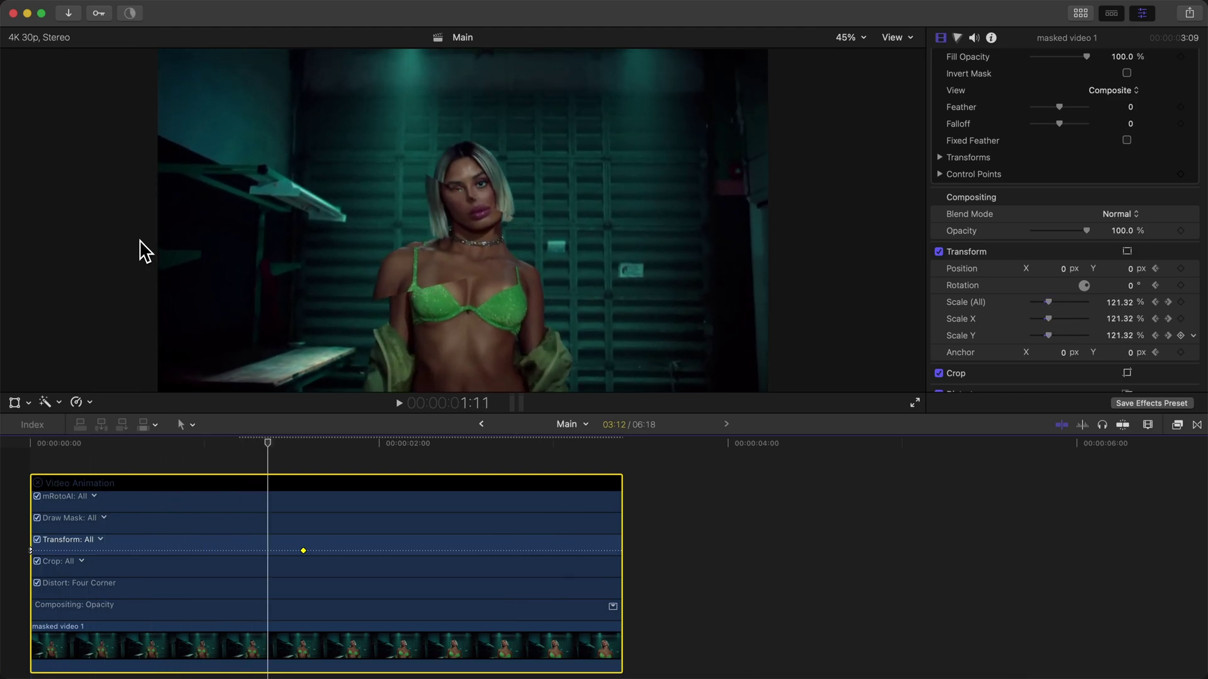
{"action": "key", "text": "Right"}
{"action": "key", "text": "Right"}
{"action": "key", "text": "Right"}
{"action": "key", "text": "Right"}
{"action": "key", "text": "Right"}
{"action": "key", "text": "Right"}
{"action": "key", "text": "Right"}
{"action": "key", "text": "Right"}
{"action": "key", "text": "Right"}
{"action": "key", "text": "Right"}
{"action": "key", "text": "Right"}
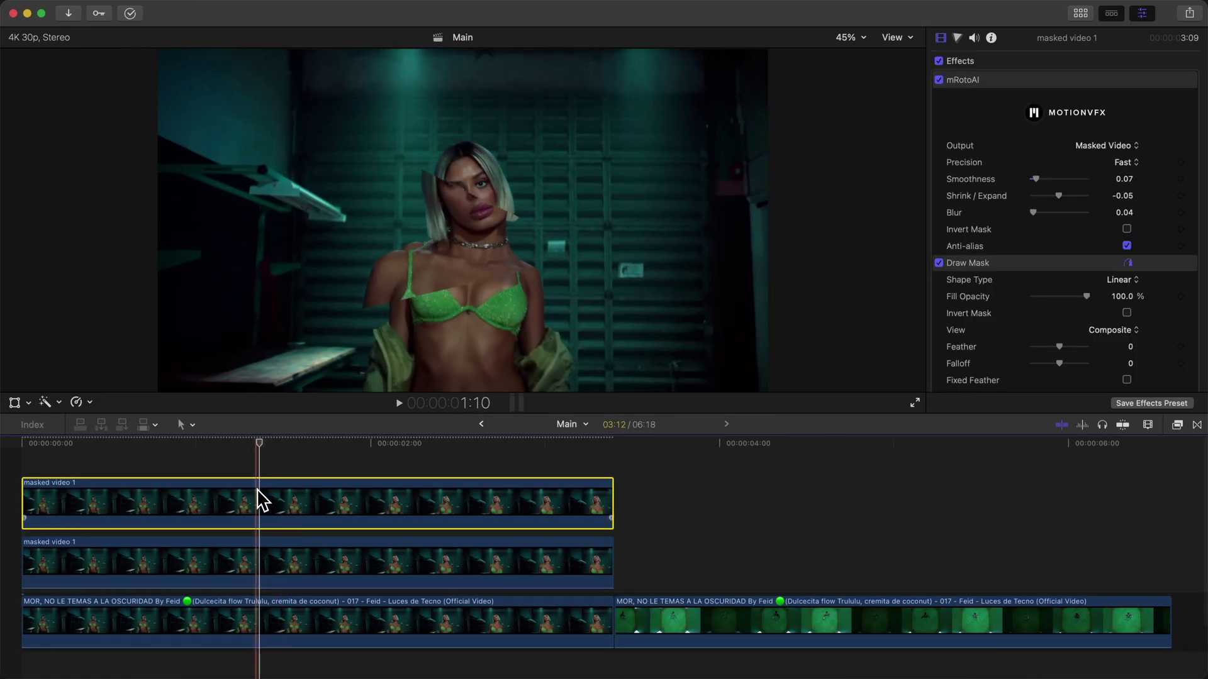
Rename the topmost clip as "masked video 2".
{"action": "right_click", "coordinate": [266, 497]}
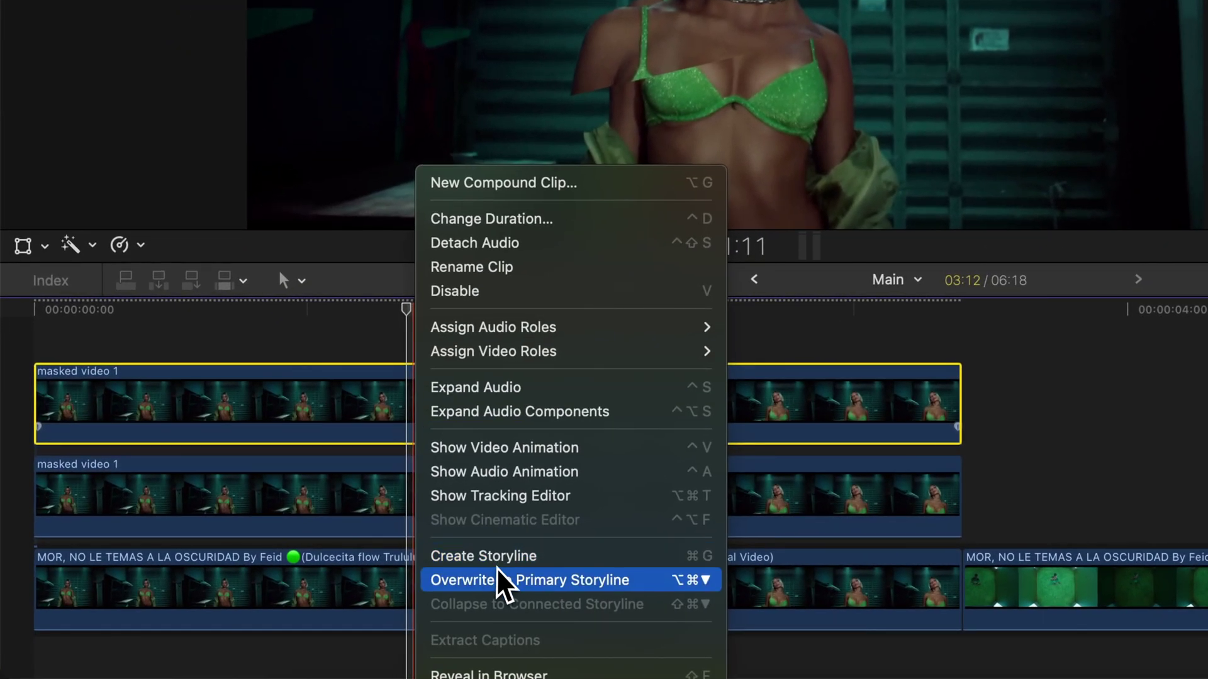
{"action": "left_click", "coordinate": [498, 276]}
{"action": "key", "text": "BackSpace"}
{"action": "type", "text": "2"}
{"action": "key", "text": "Return"}
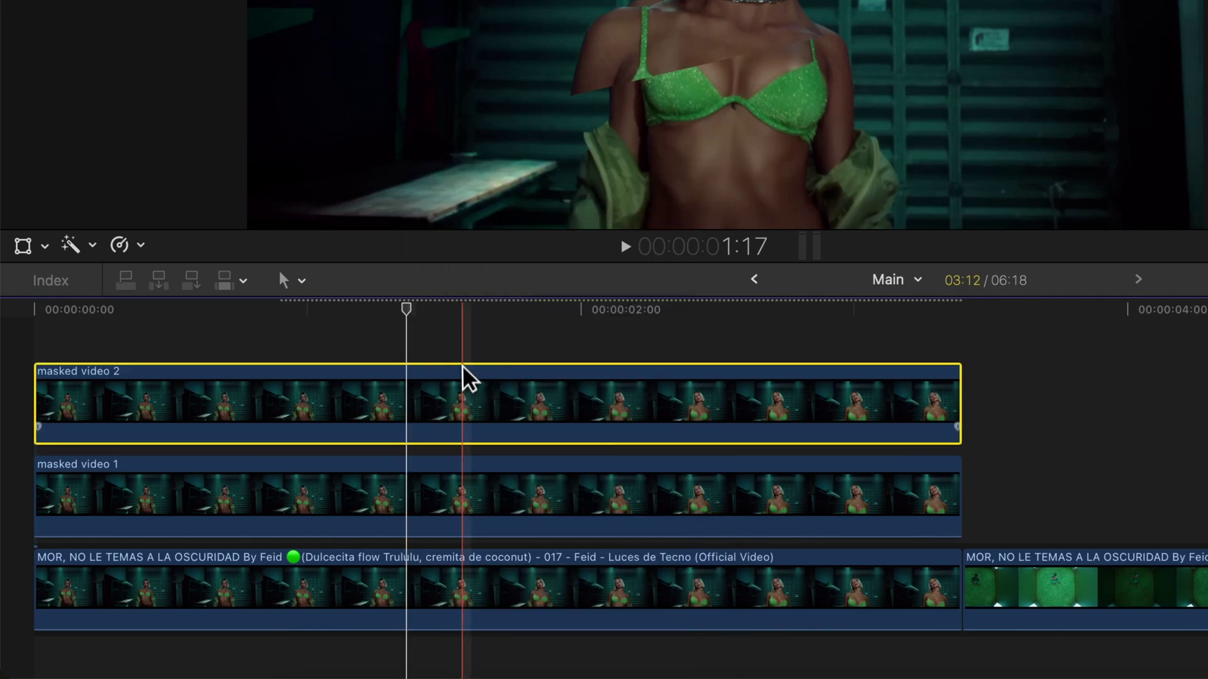
Duplicate "masked video 2" onto a new layer above it and rename the copy as "masked video 3".
{"action": "left_click_drag", "start_coordinate": [462, 369], "coordinate": [463, 333]}
{"action": "left_click", "coordinate": [390, 415]}
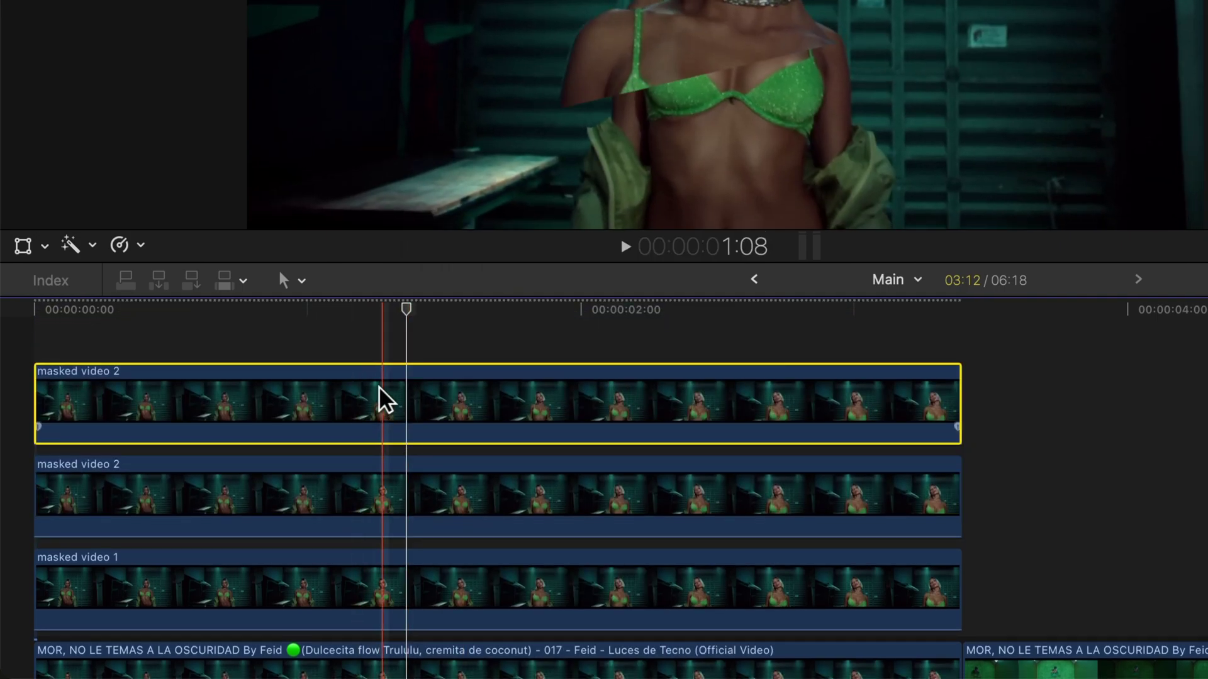
{"action": "right_click", "coordinate": [385, 402]}
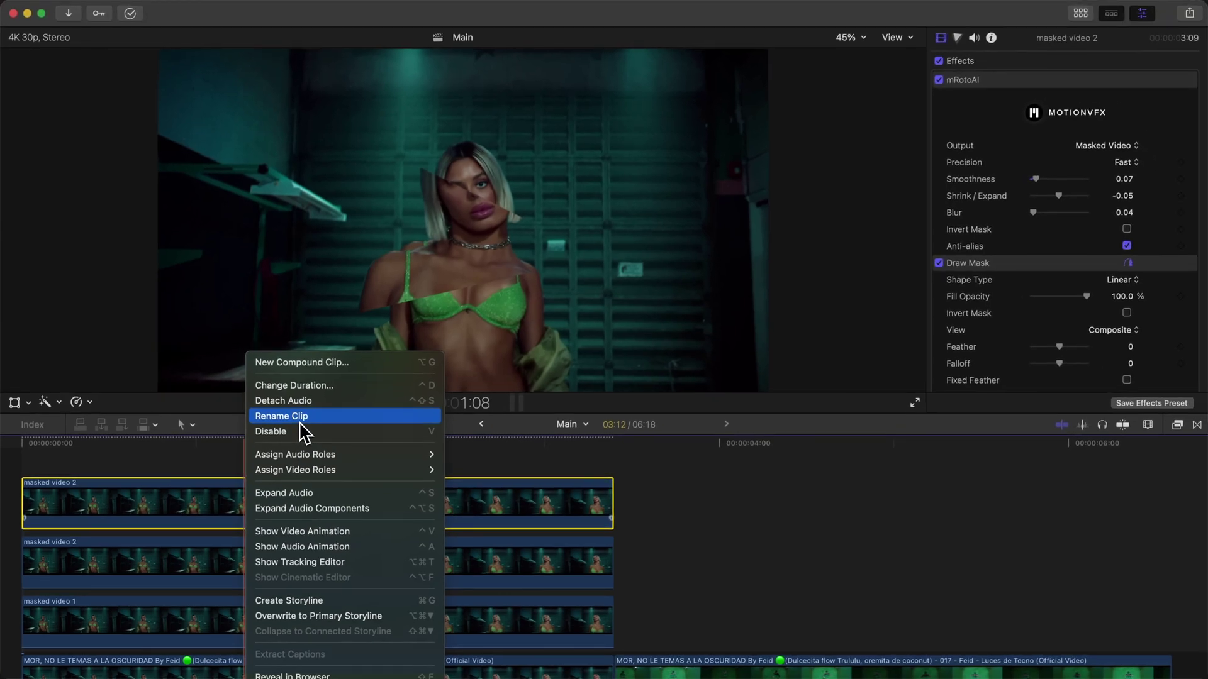
{"action": "left_click", "coordinate": [301, 419]}
{"action": "type", "text": "3"}
At 1:22, move Control Point 3 of the "masked video 3" mask below the woman's torso and add a control point on the lower-left edge.
{"action": "left_click", "coordinate": [306, 443]}
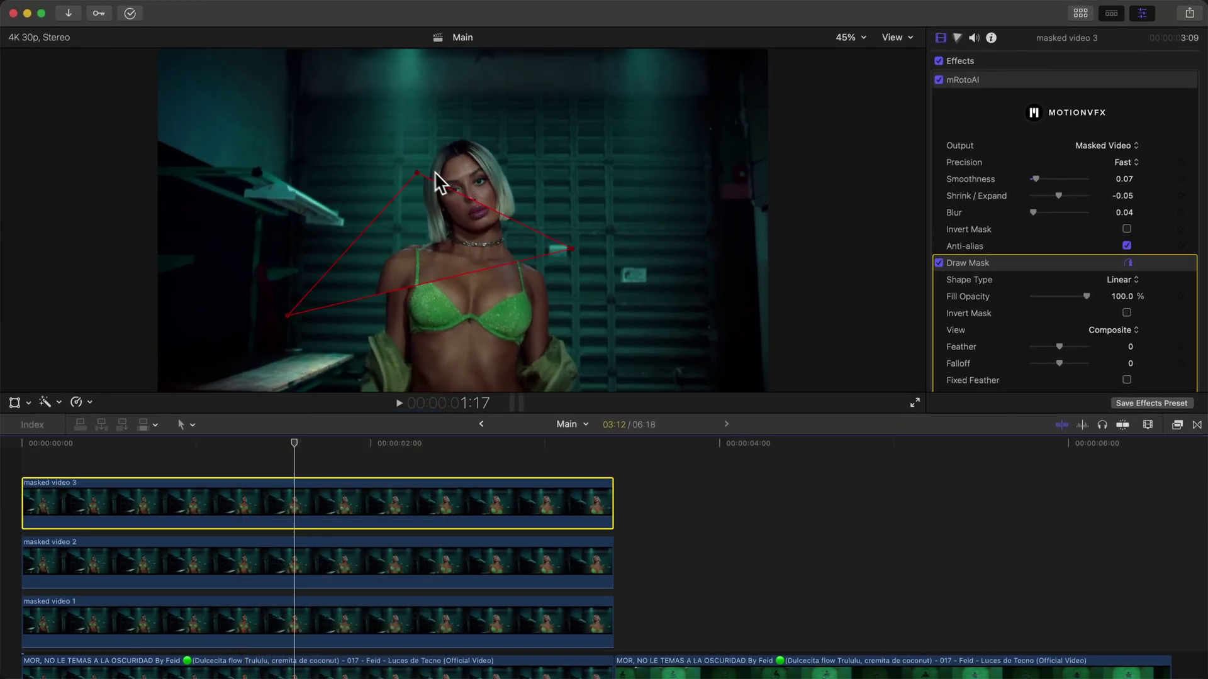
{"action": "key", "text": "Right"}
{"action": "key", "text": "Right"}
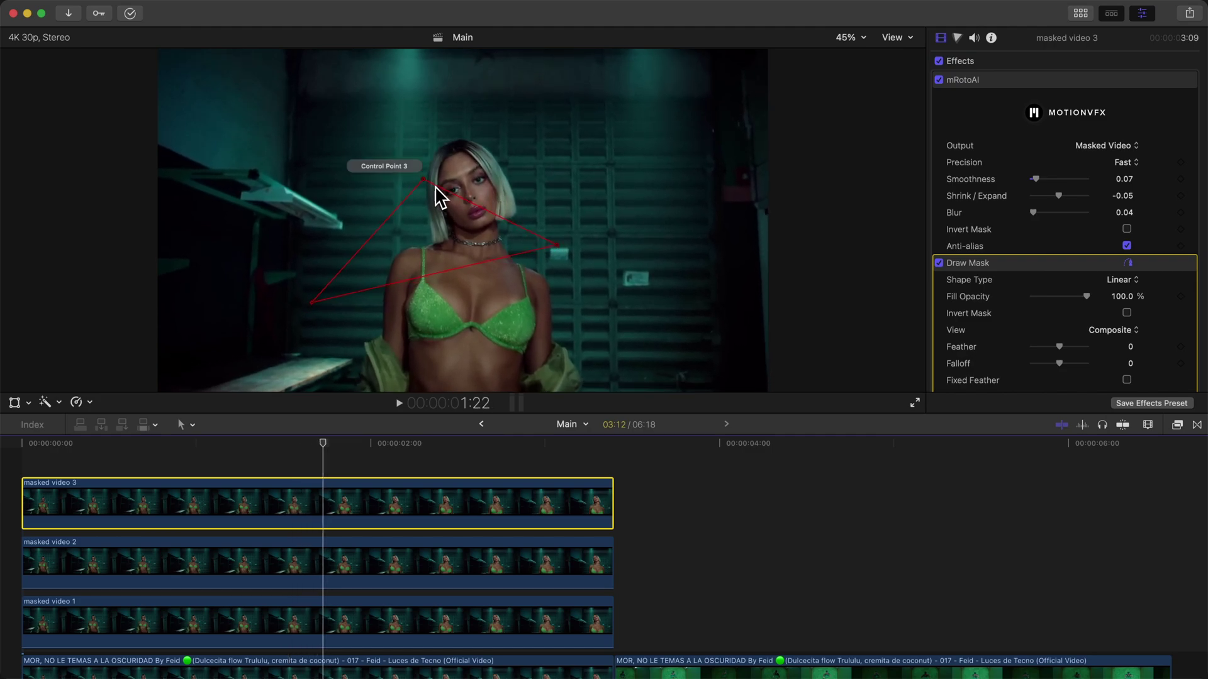
{"action": "left_click_drag", "start_coordinate": [425, 181], "coordinate": [596, 434]}
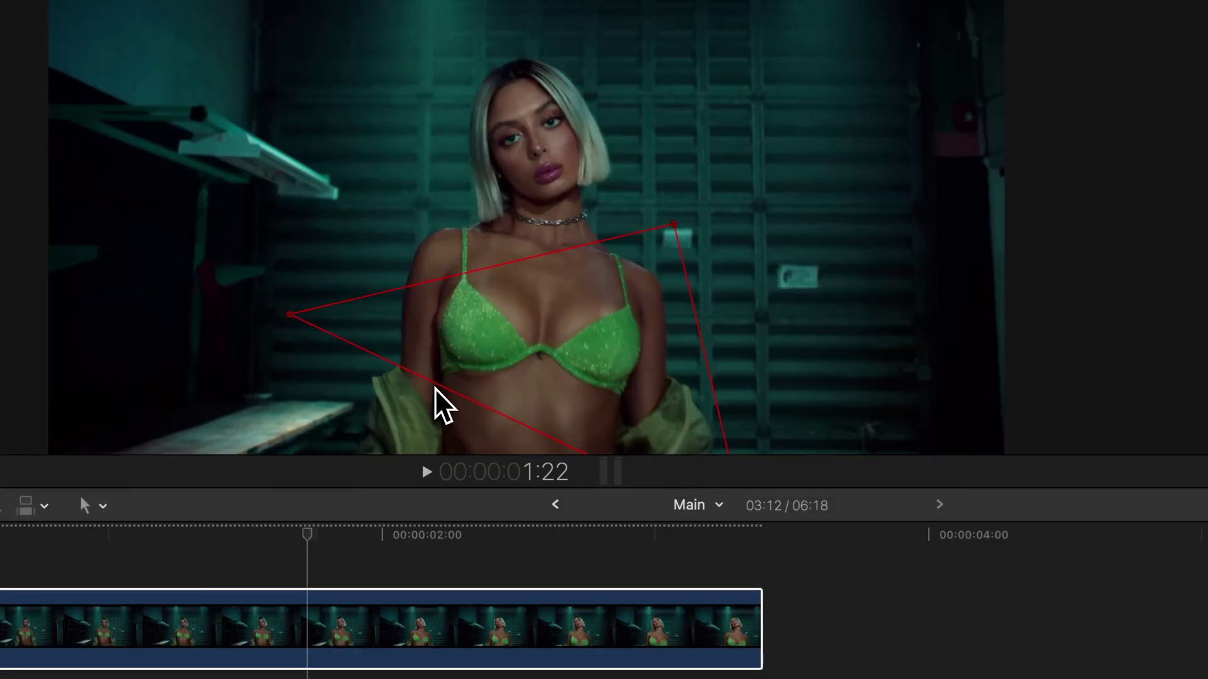
{"action": "left_click", "coordinate": [441, 386]}
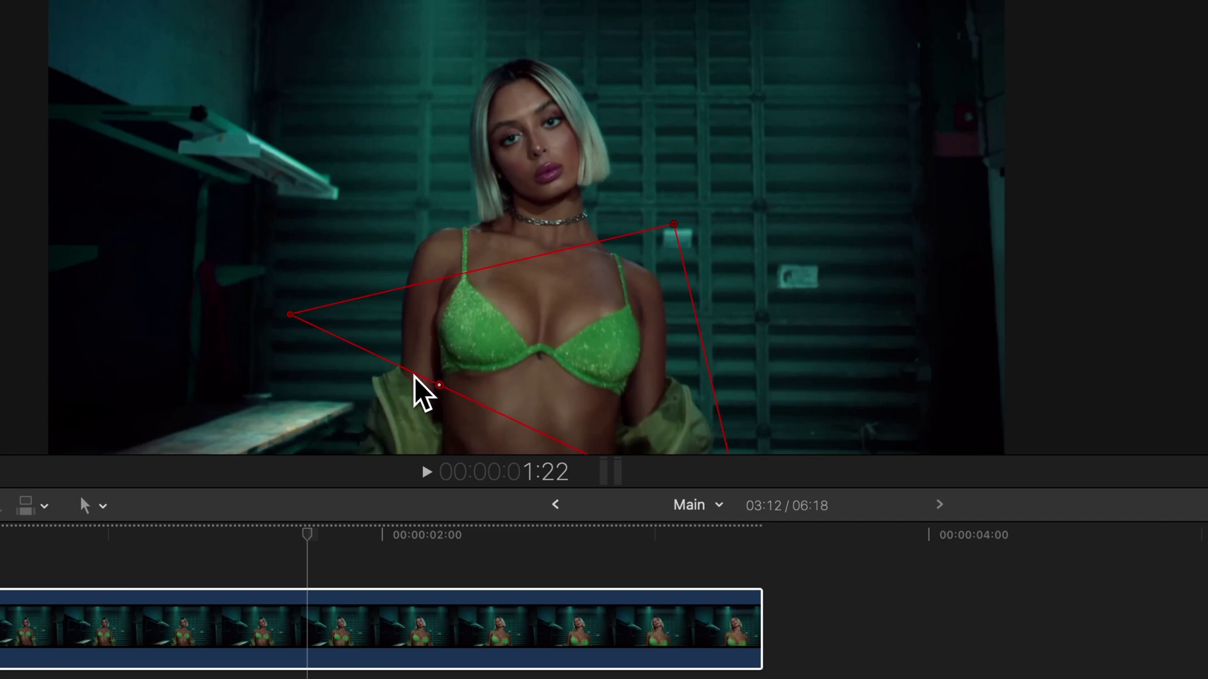
Pull the added control point of the "masked video 3" mask outward to the lower left and set its starting scale to 310%.
{"action": "left_click_drag", "start_coordinate": [432, 385], "coordinate": [265, 531]}
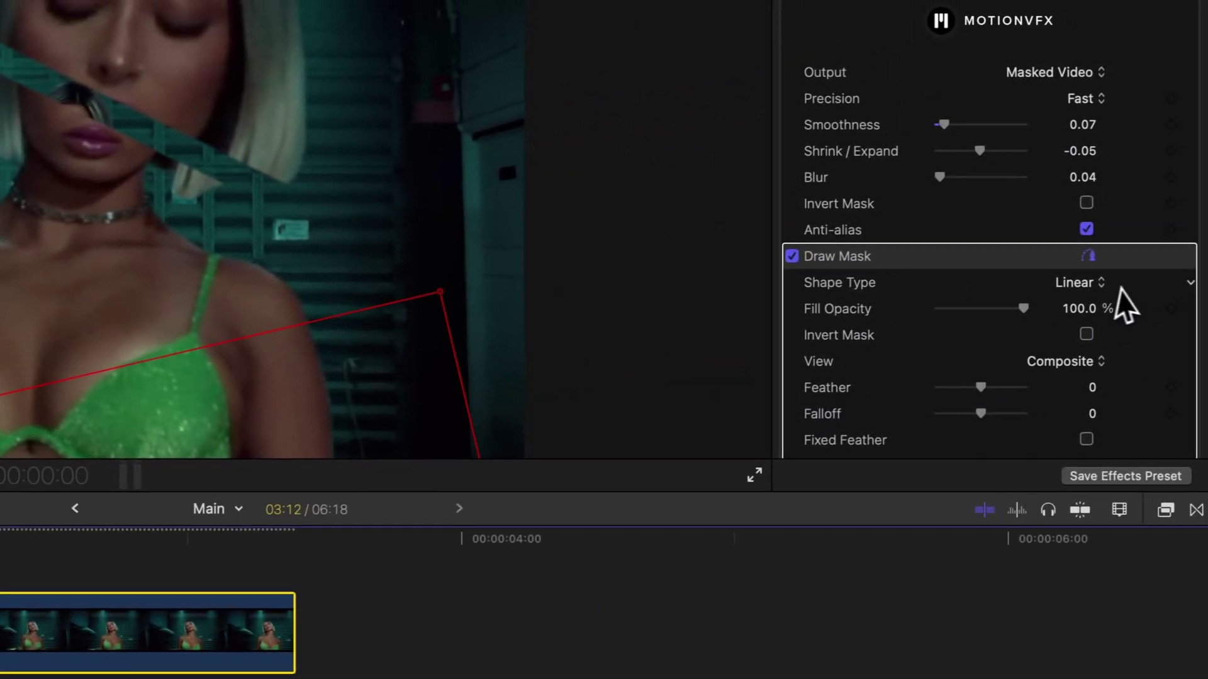
{"action": "scroll", "coordinate": [1057, 378], "scroll_direction": "down", "scroll_amount": 10}
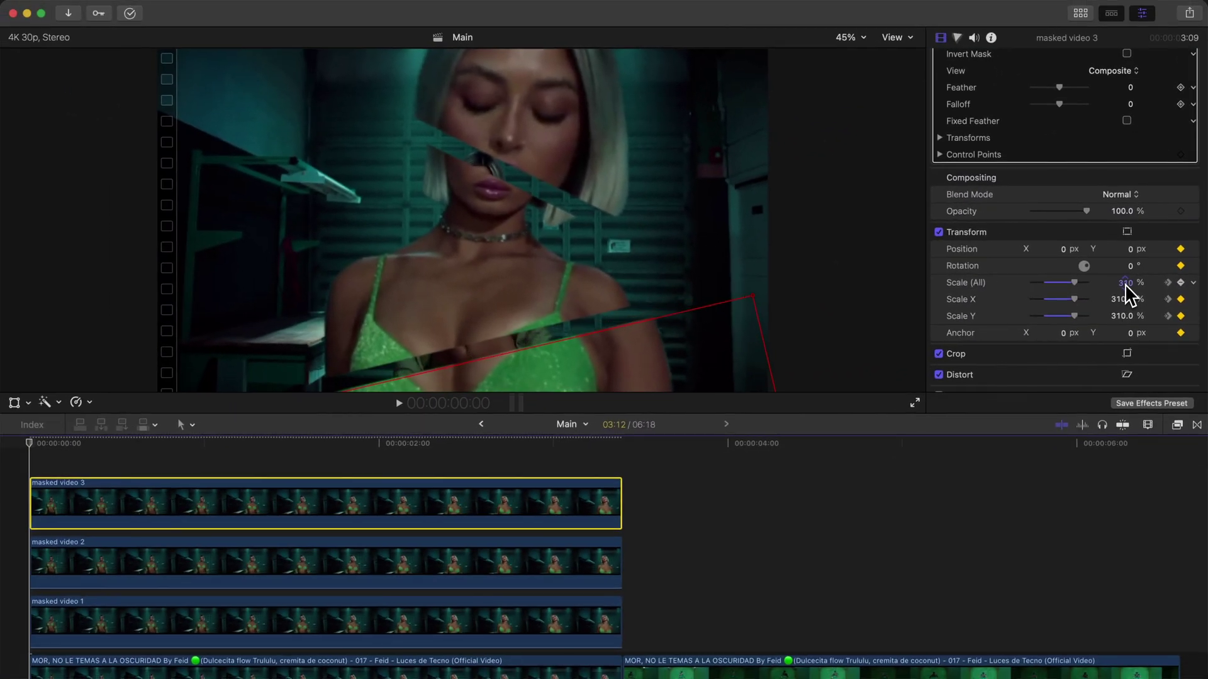
Show the video animation of "masked video 3" and move its ending Transform keyframe to just past the two-second mark.
{"action": "right_click", "coordinate": [368, 503]}
{"action": "left_click", "coordinate": [396, 534]}
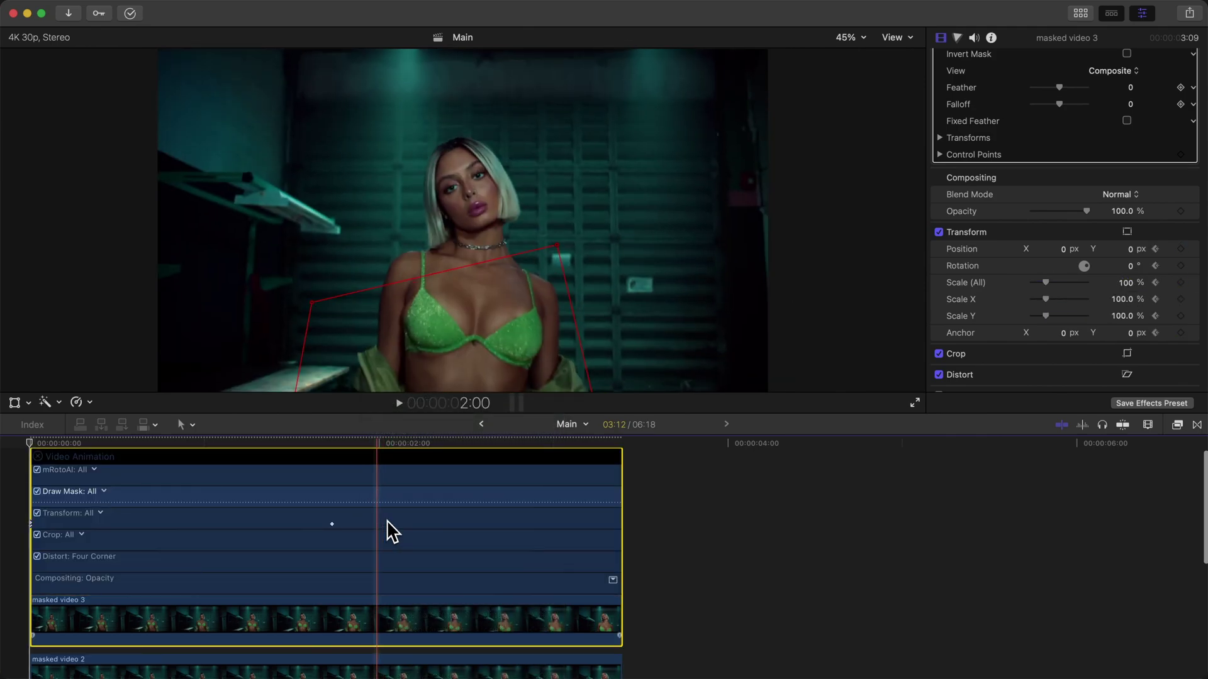
{"action": "left_click", "coordinate": [333, 444]}
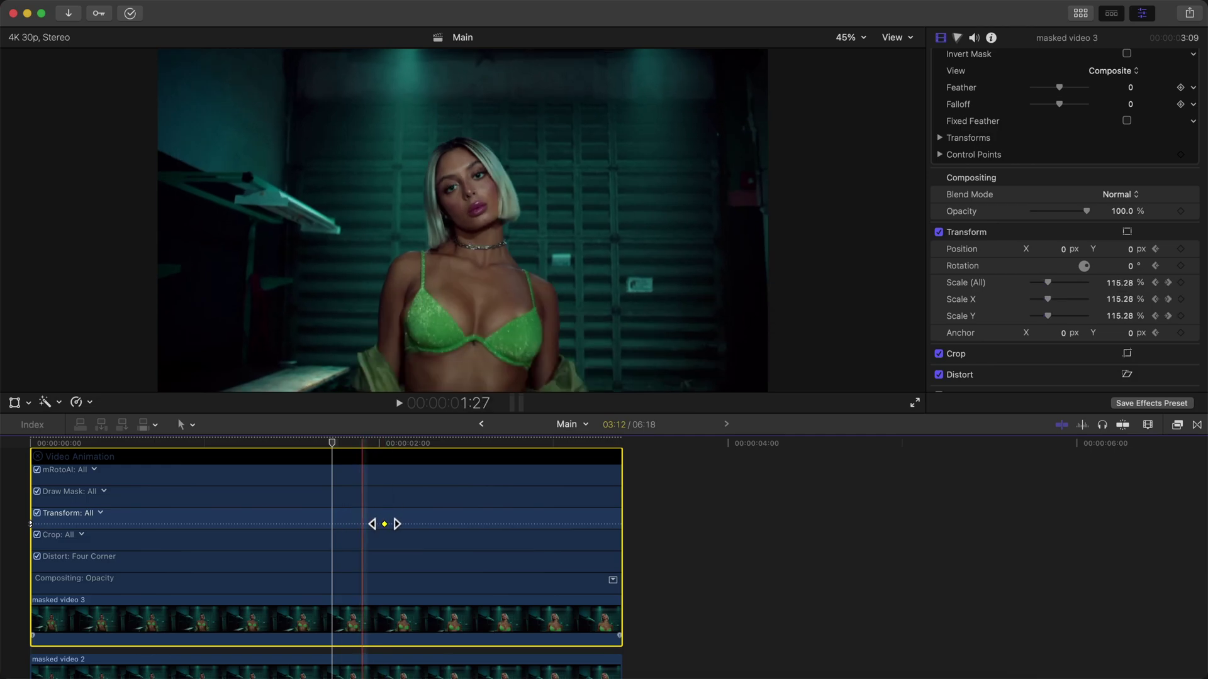
Disable the original background clip beneath "masked video 1" and play back the cutouts on black.
{"action": "scroll", "coordinate": [44, 494], "scroll_direction": "down", "scroll_amount": 5}
{"action": "scroll", "coordinate": [44, 494], "scroll_direction": "up", "scroll_amount": 3}
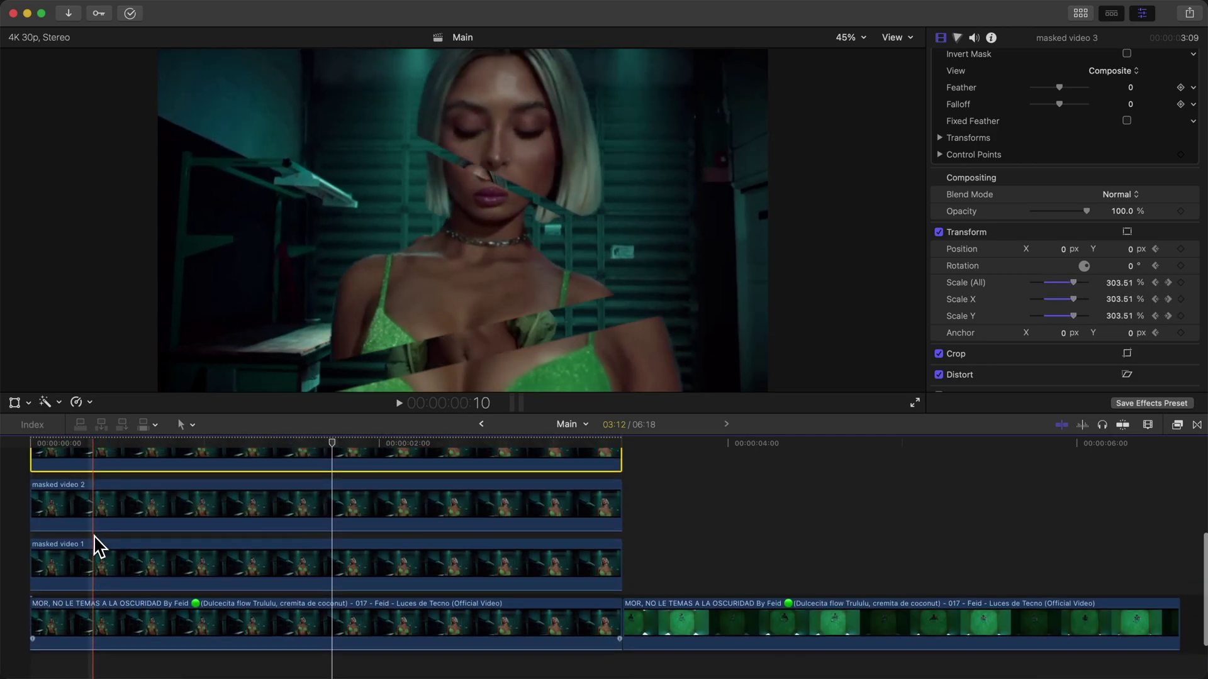
{"action": "left_click", "coordinate": [92, 556]}
{"action": "left_click", "coordinate": [142, 622]}
{"action": "scroll", "coordinate": [150, 595], "scroll_direction": "up", "scroll_amount": 2}
{"action": "key", "text": "v"}
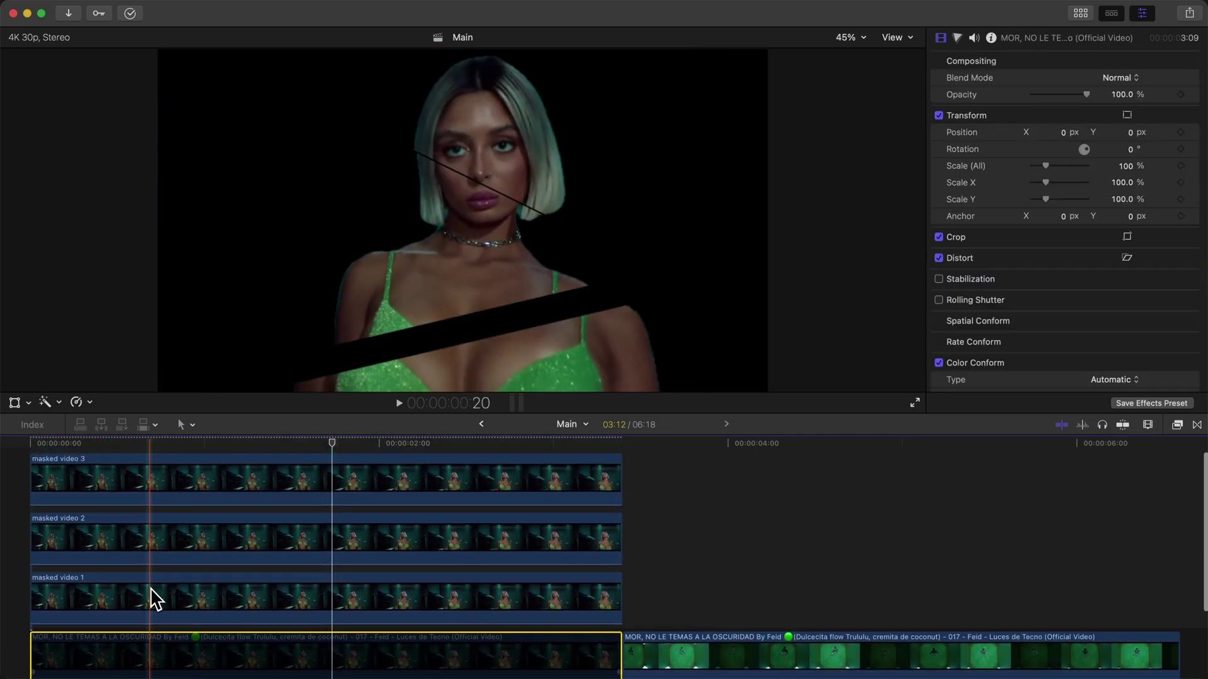
{"action": "key", "text": "space"}
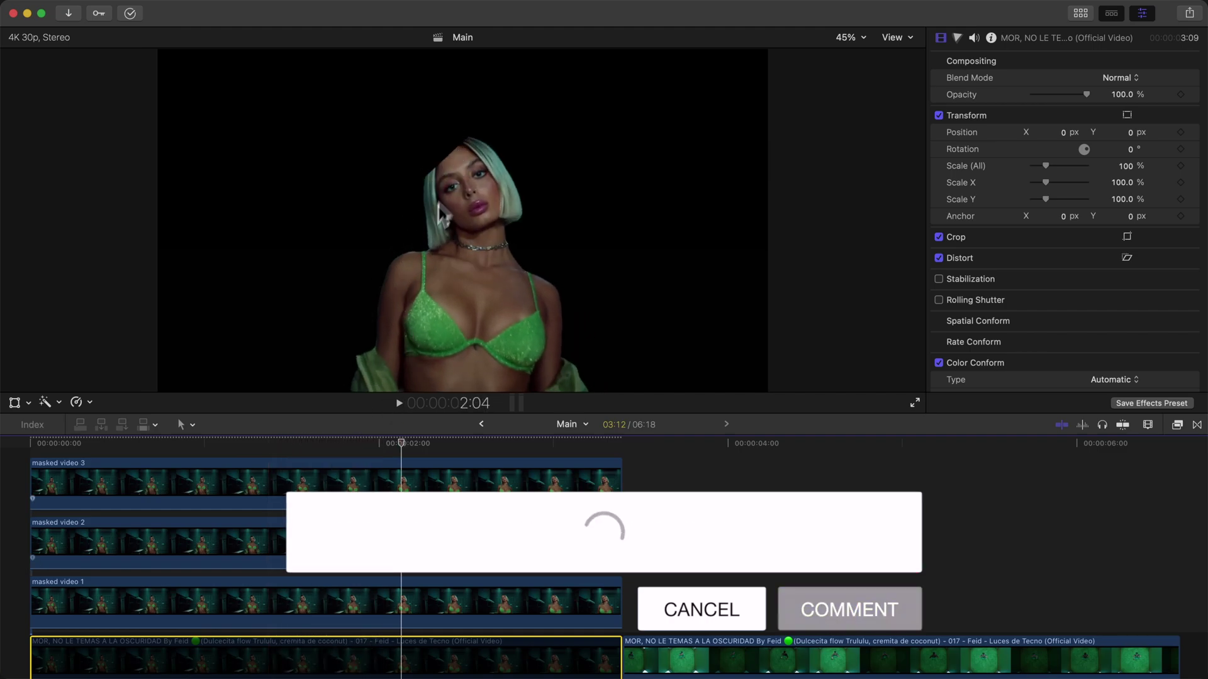
At 2:12, view the "masked video 1" mask at 150% and shift its left control point slightly outward to close the gap across the face.
{"action": "left_click", "coordinate": [404, 613]}
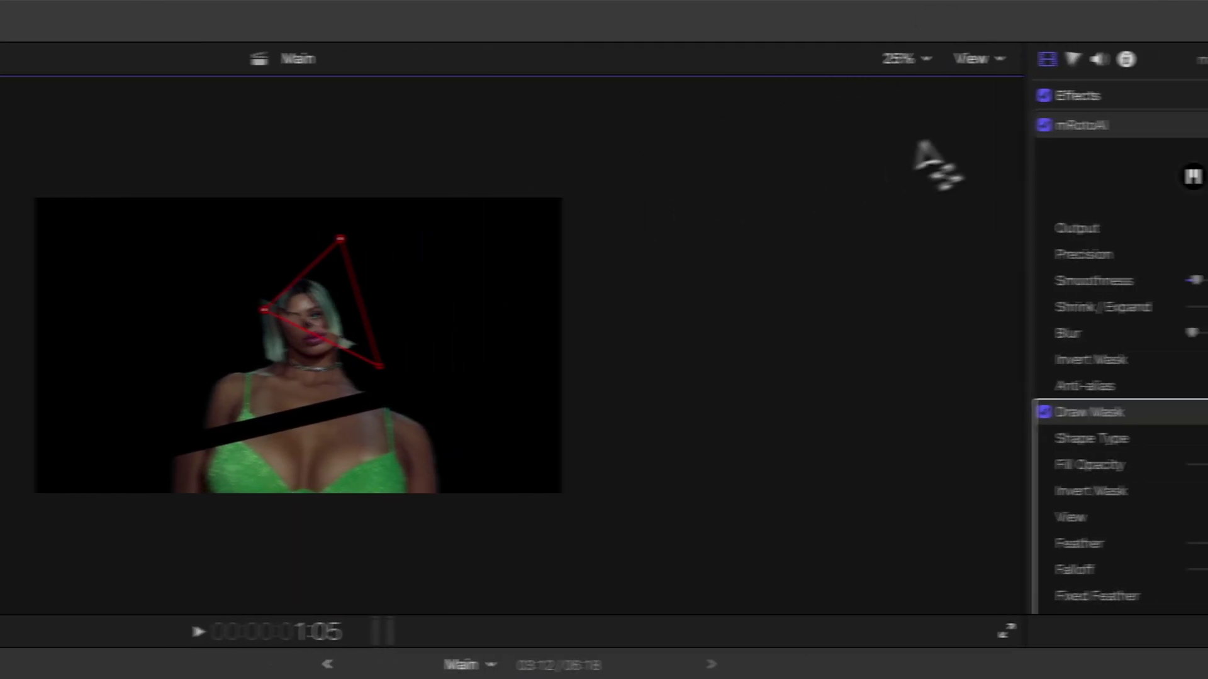
{"action": "left_click", "coordinate": [903, 58]}
{"action": "left_click", "coordinate": [830, 153]}
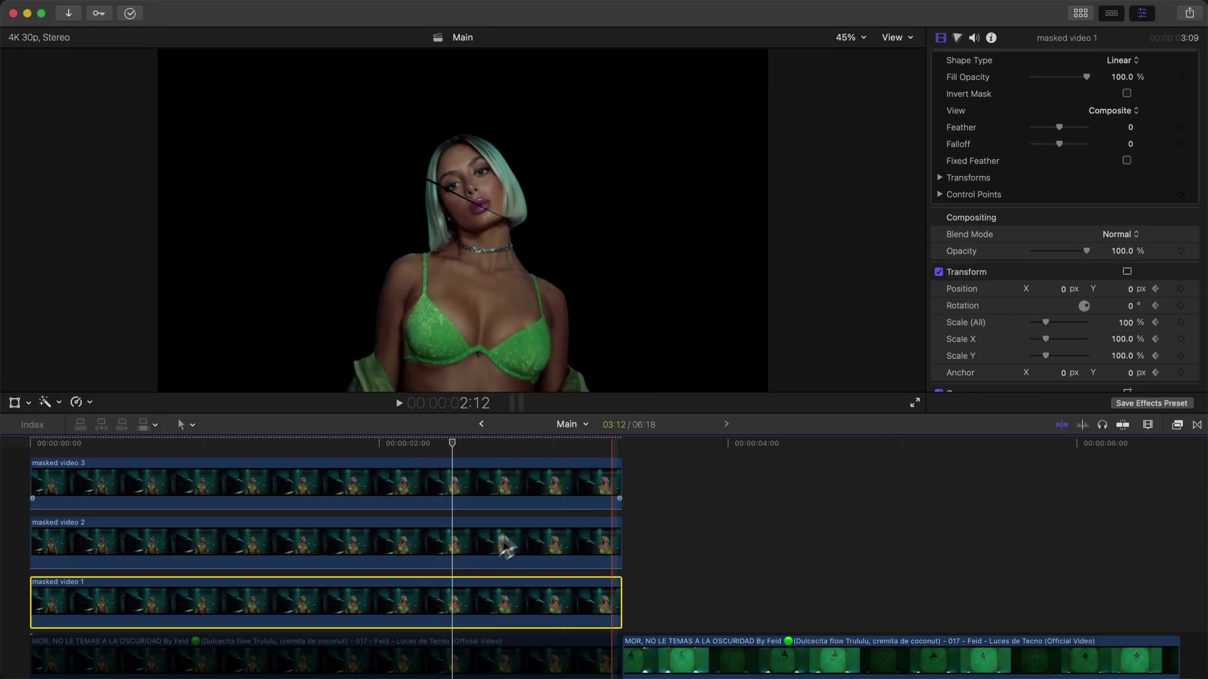
{"action": "scroll", "coordinate": [1044, 158], "scroll_direction": "up", "scroll_amount": 8}
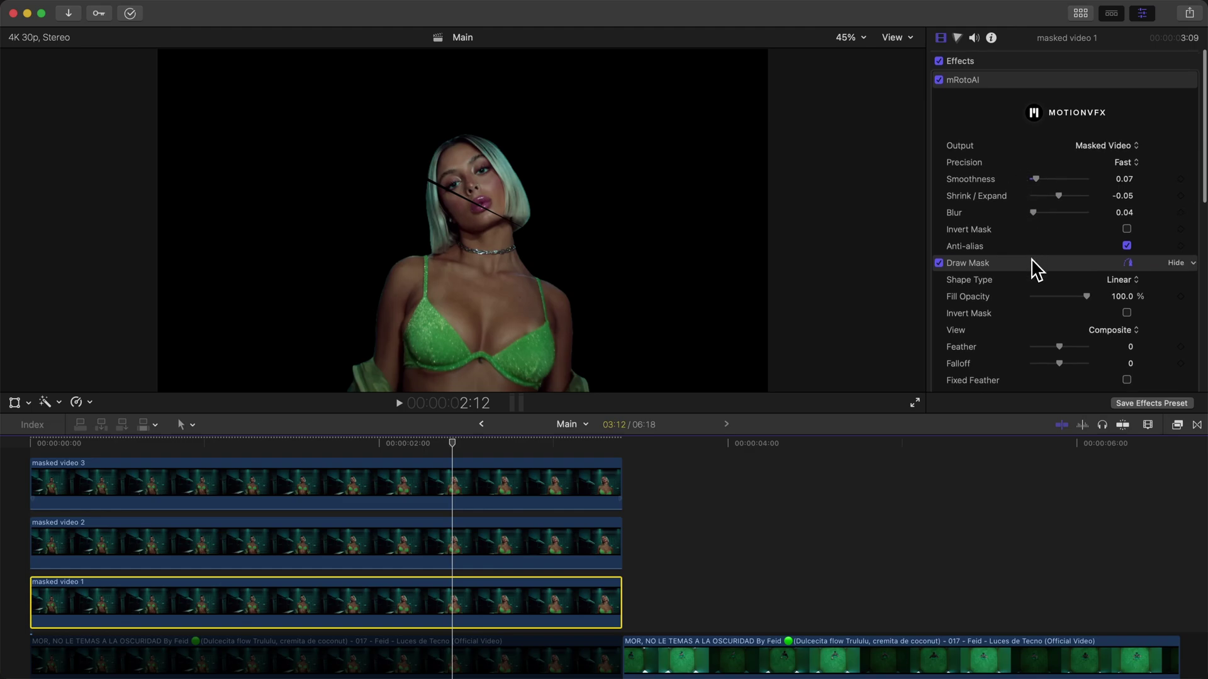
{"action": "left_click", "coordinate": [1032, 262]}
{"action": "left_click", "coordinate": [848, 37]}
{"action": "left_click", "coordinate": [862, 145]}
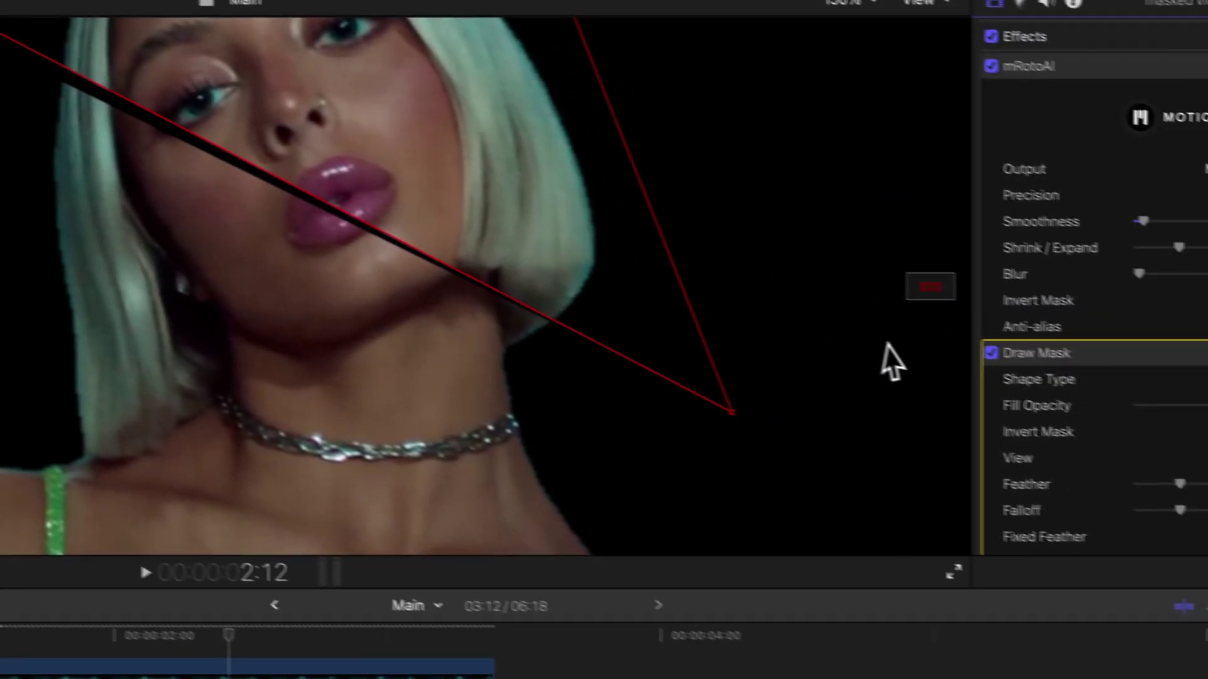
{"action": "left_click_drag", "start_coordinate": [935, 348], "coordinate": [933, 344]}
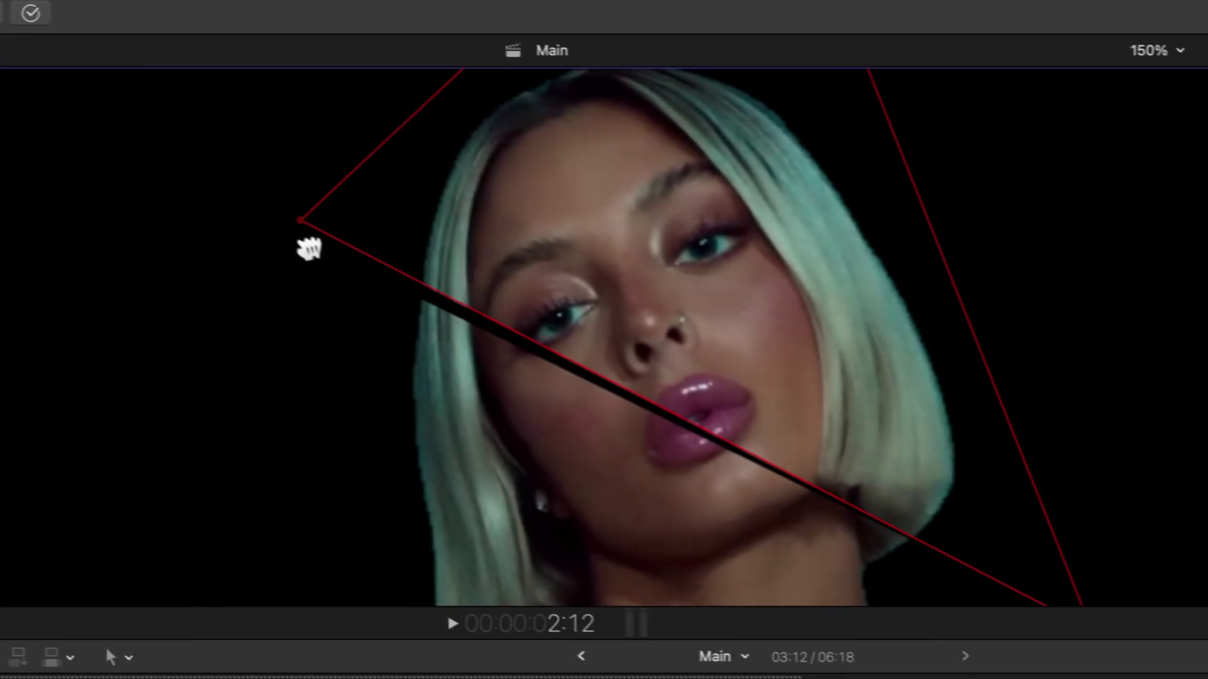
{"action": "left_click_drag", "start_coordinate": [302, 220], "coordinate": [287, 222]}
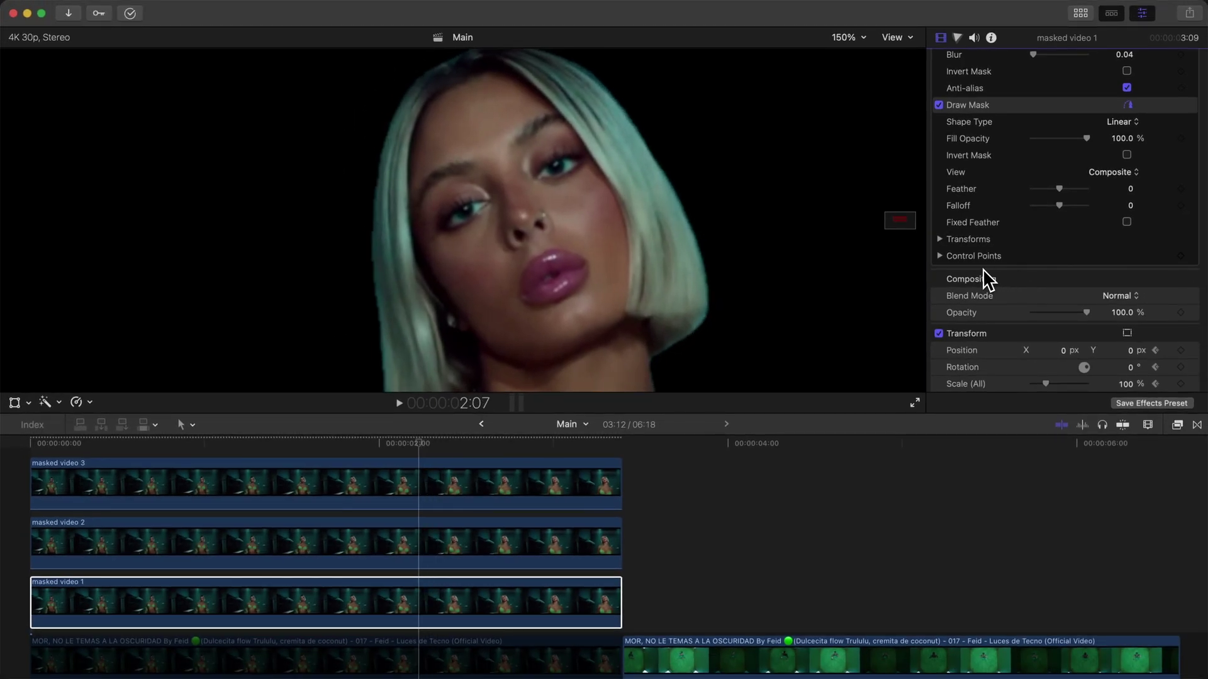
{"action": "left_click", "coordinate": [846, 37]}
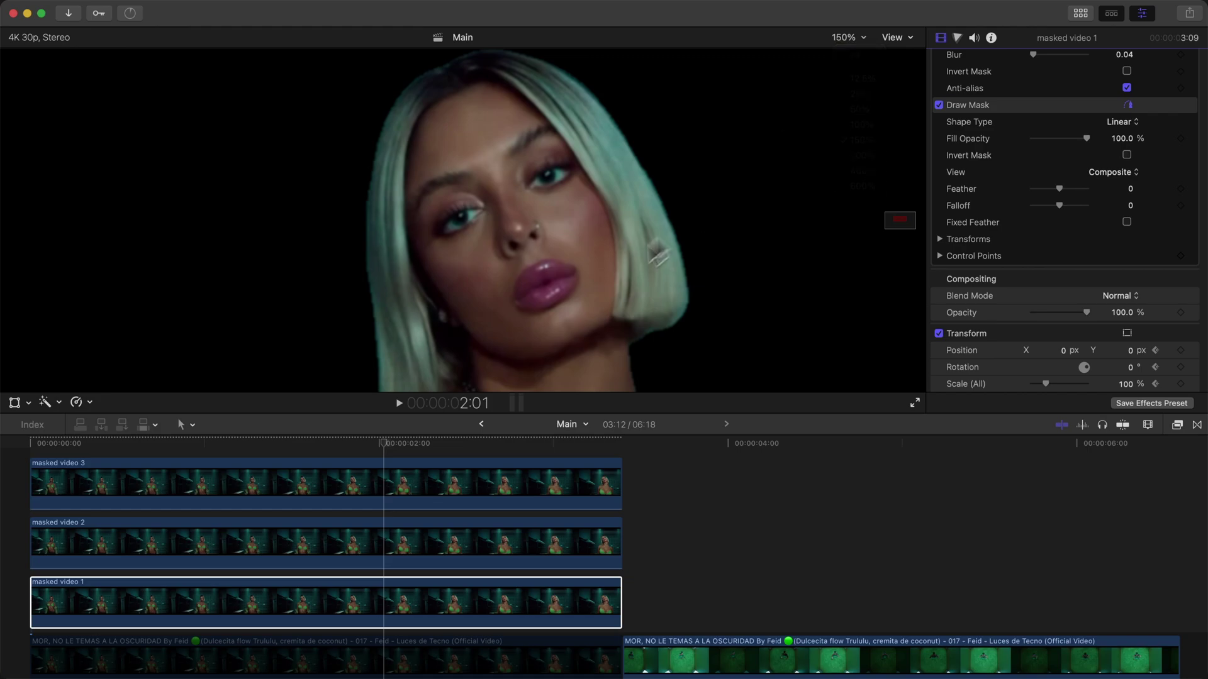
Re-enable the background clip, move the green-room clip to the timeline start directly below "masked video 1", and play back the composite.
{"action": "scroll", "coordinate": [402, 504], "scroll_direction": "down", "scroll_amount": 3}
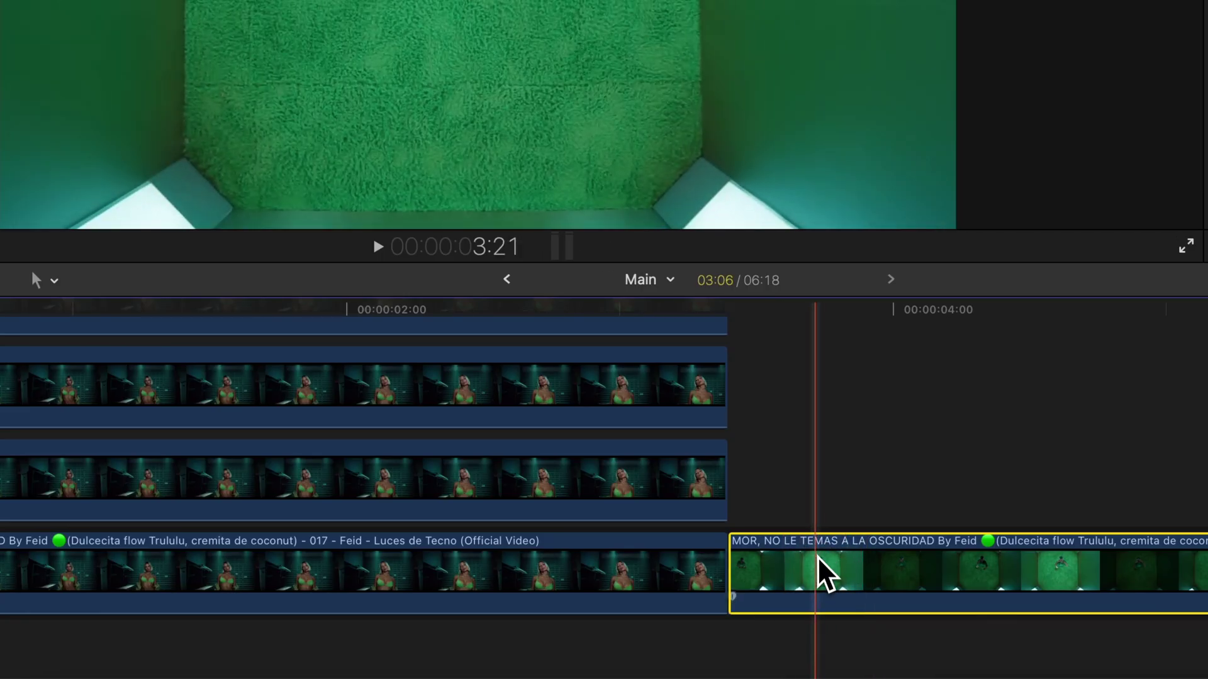
{"action": "left_click_drag", "start_coordinate": [833, 575], "coordinate": [152, 594]}
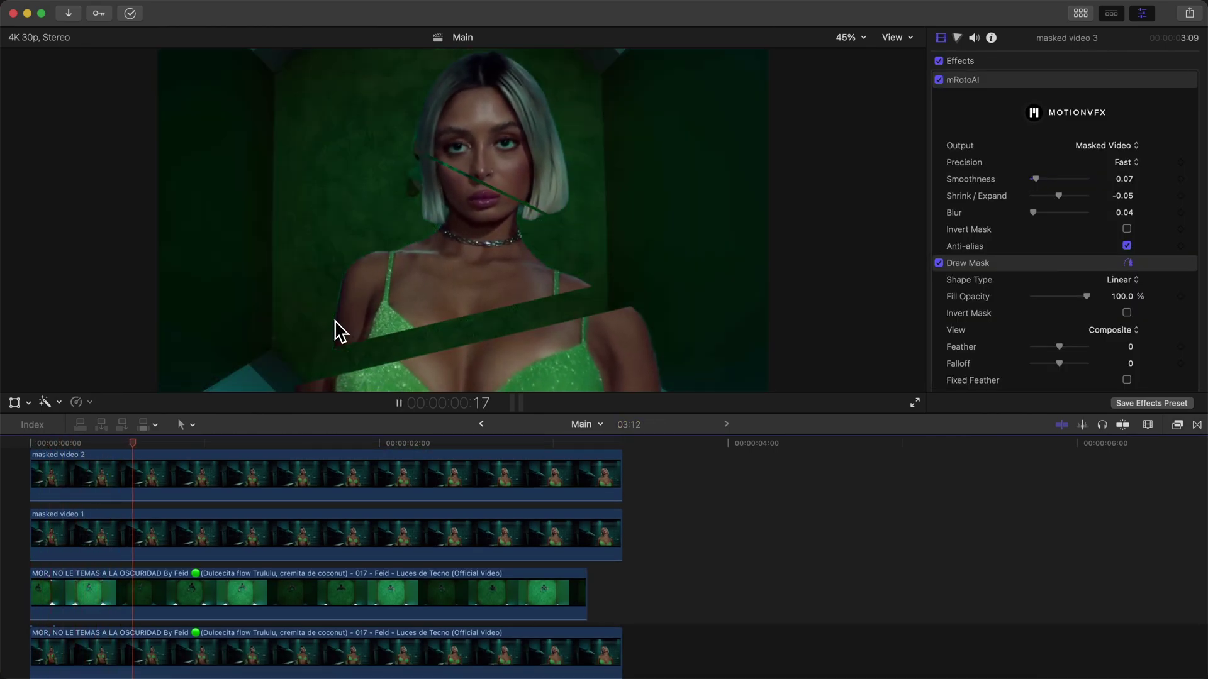
{"action": "key", "text": "space"}
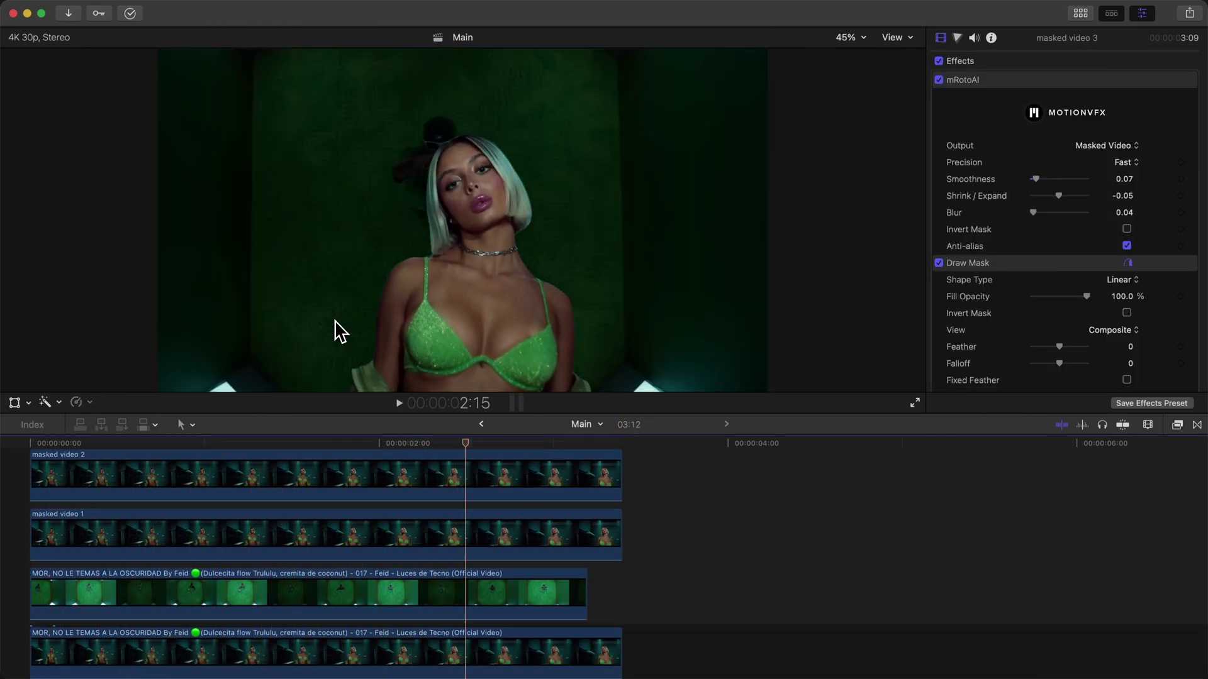
Trim the end of the green-room clip back to the playhead at about 2:01.
{"action": "scroll", "coordinate": [428, 513], "scroll_direction": "down", "scroll_amount": 2}
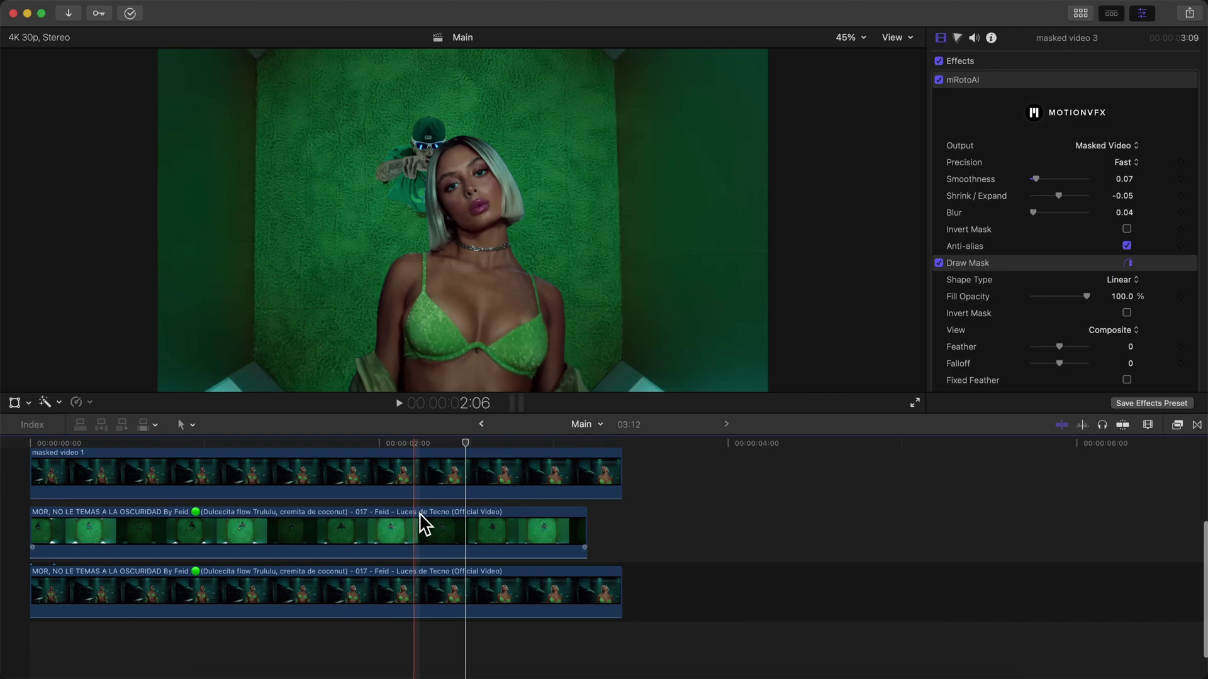
{"action": "left_click", "coordinate": [426, 523]}
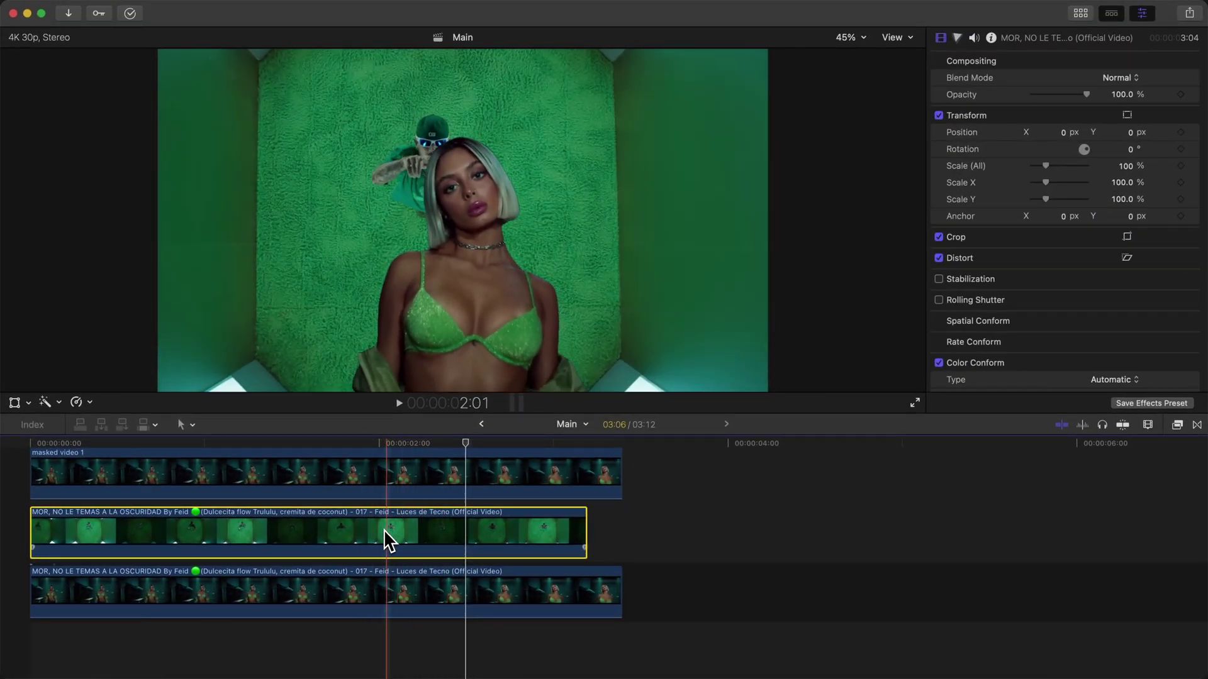
{"action": "left_click", "coordinate": [380, 530]}
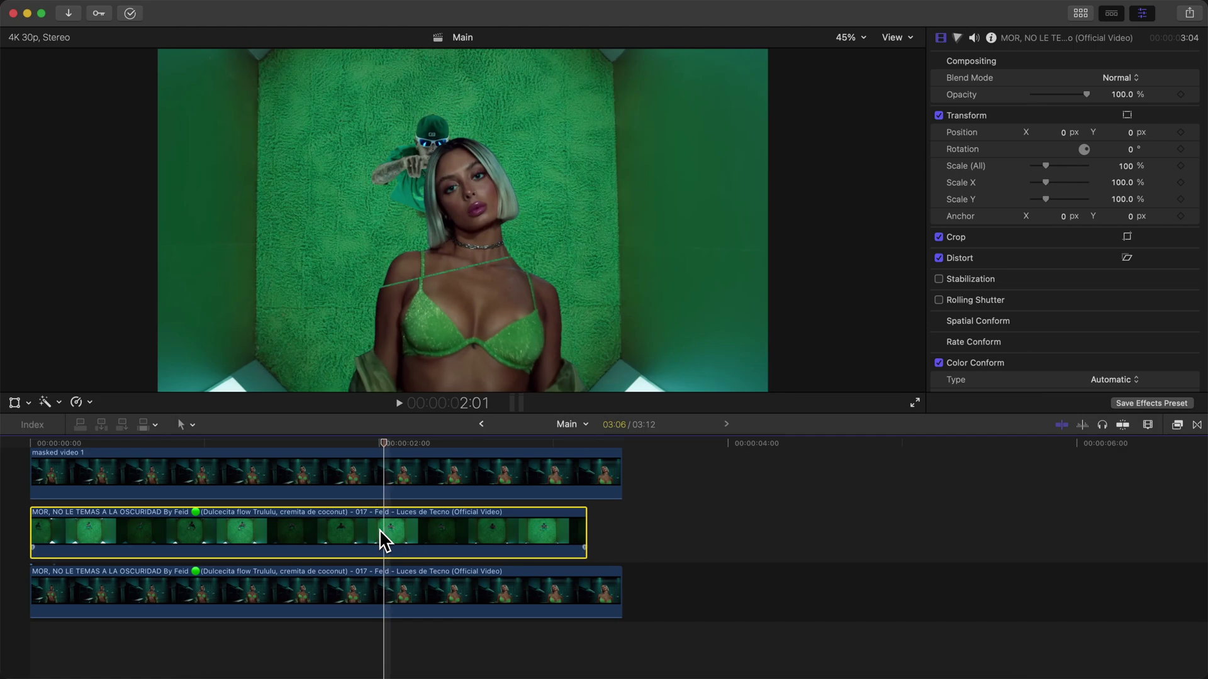
{"action": "left_click_drag", "start_coordinate": [585, 536], "coordinate": [396, 533]}
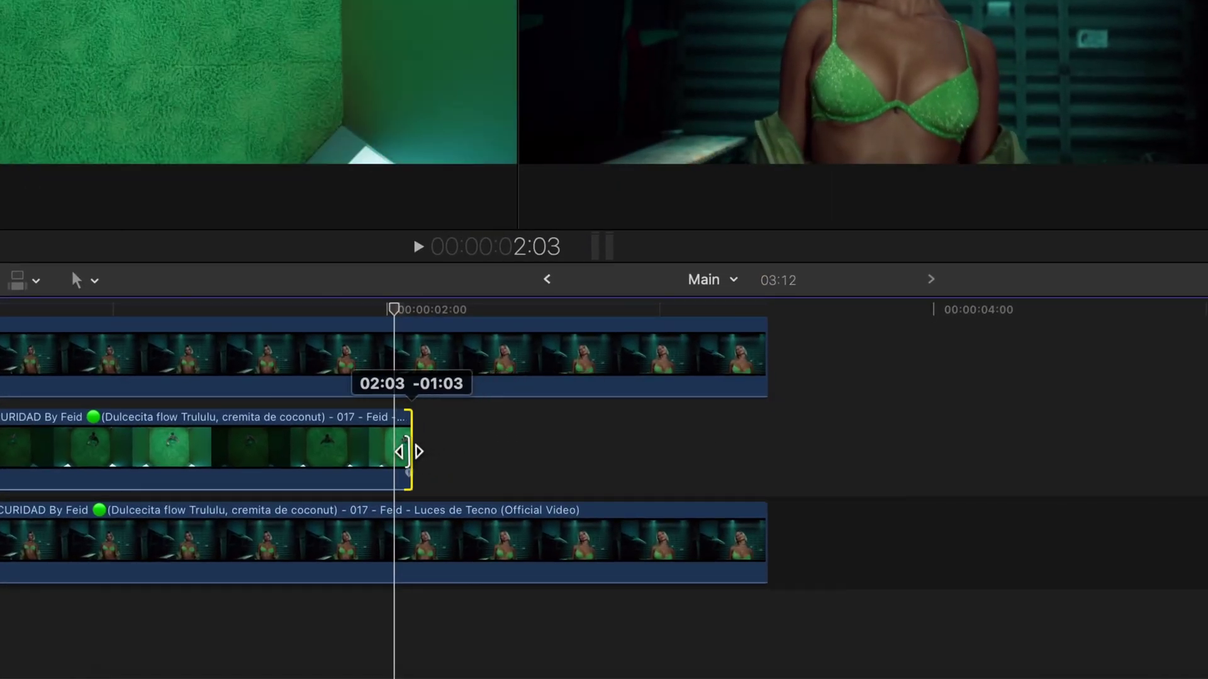
{"action": "left_click_drag", "start_coordinate": [408, 452], "coordinate": [392, 450]}
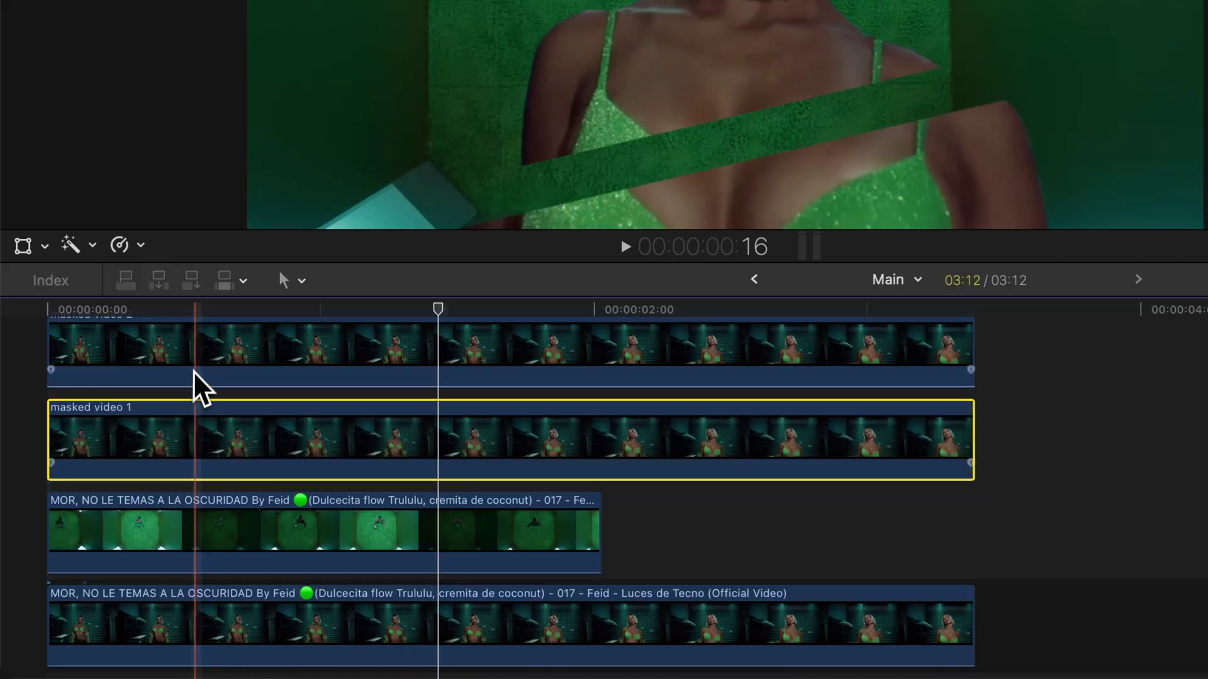
Move the ending Transform keyframe of "masked video 1" to just before the two-second mark and show the video animation of "masked video 2".
{"action": "right_click", "coordinate": [153, 531]}
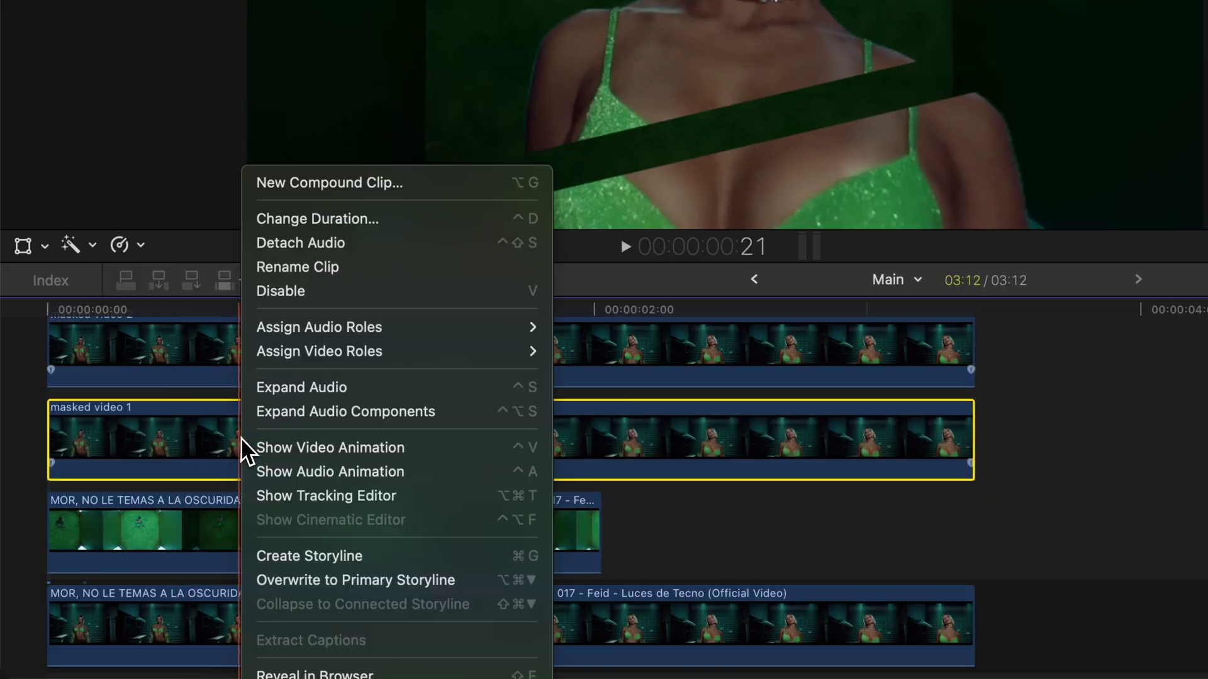
{"action": "left_click", "coordinate": [307, 446]}
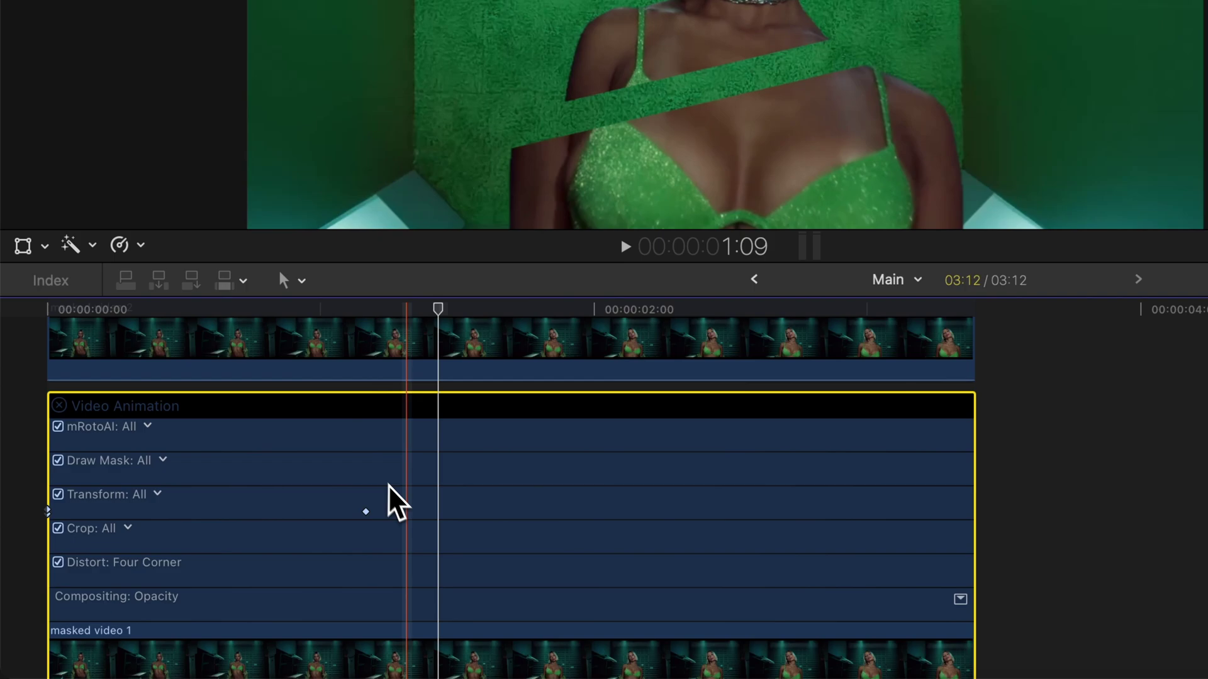
{"action": "left_click_drag", "start_coordinate": [366, 512], "coordinate": [582, 510]}
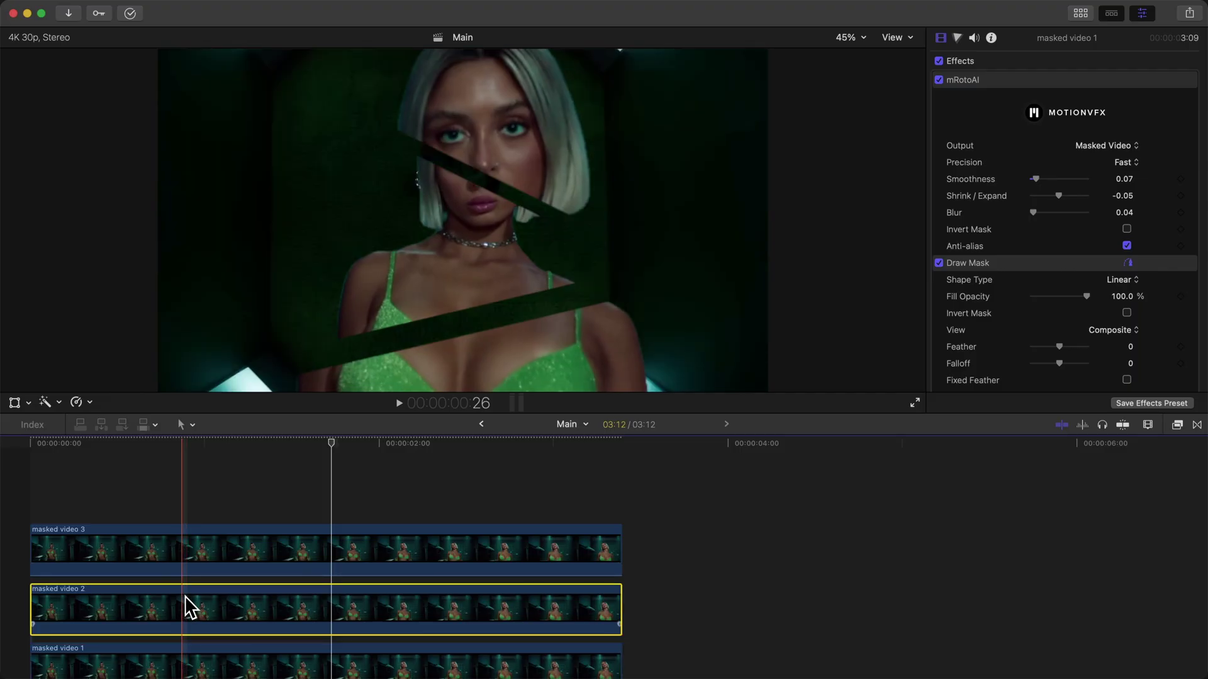
{"action": "right_click", "coordinate": [185, 594]}
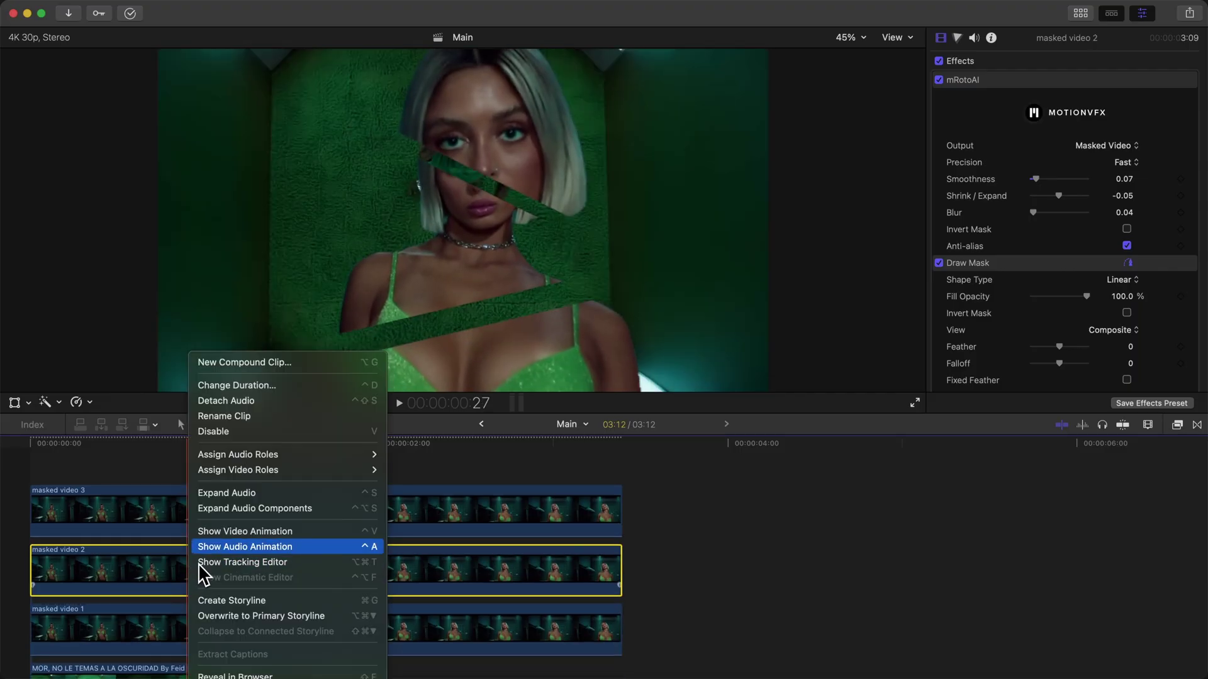
{"action": "left_click", "coordinate": [243, 531]}
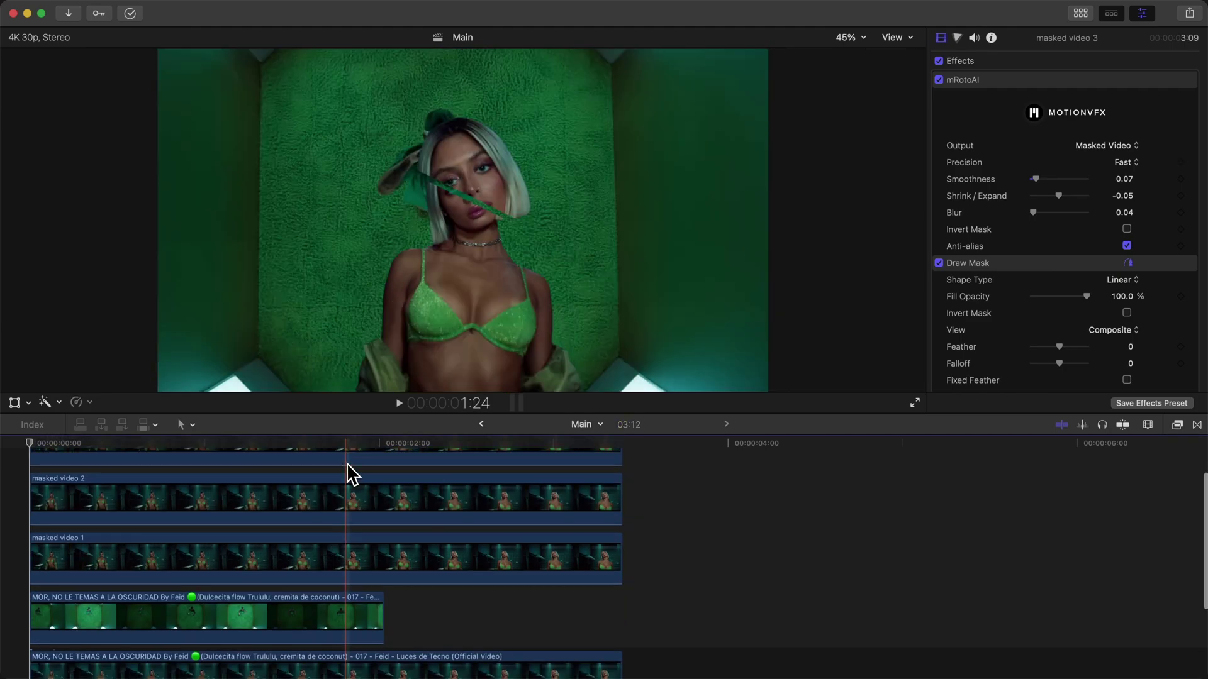
Play back the effect, step to the frame where the pieces settle, and trim the green-room clip's end to the two-second mark.
{"action": "key", "text": "space"}
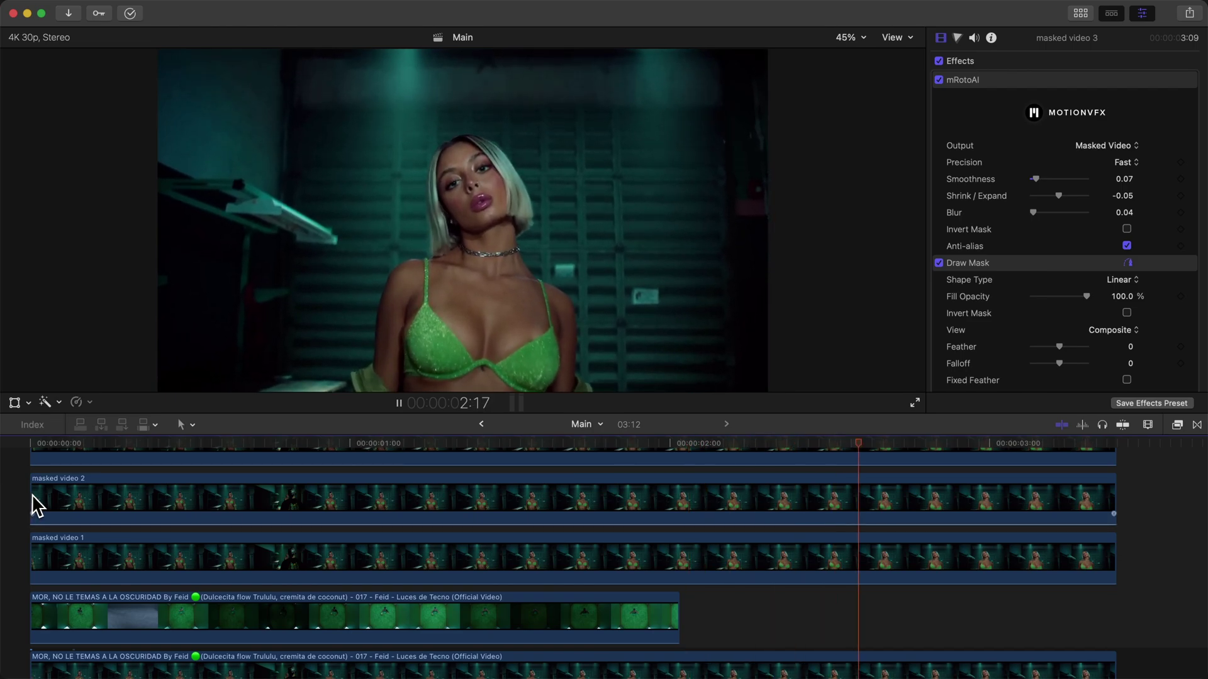
{"action": "key", "text": "space"}
{"action": "key", "text": "Right"}
{"action": "key", "text": "Right"}
{"action": "key", "text": "Right"}
{"action": "key", "text": "Right"}
{"action": "key", "text": "Right"}
{"action": "key", "text": "Right"}
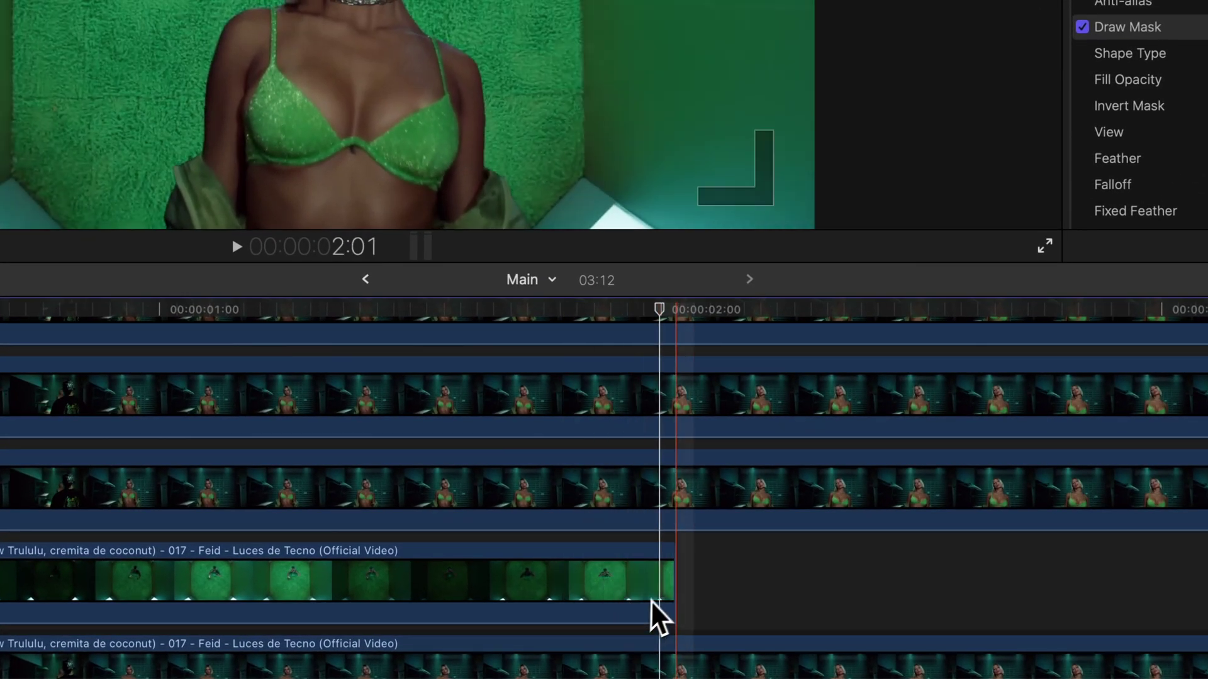
{"action": "left_click_drag", "start_coordinate": [672, 575], "coordinate": [658, 576]}
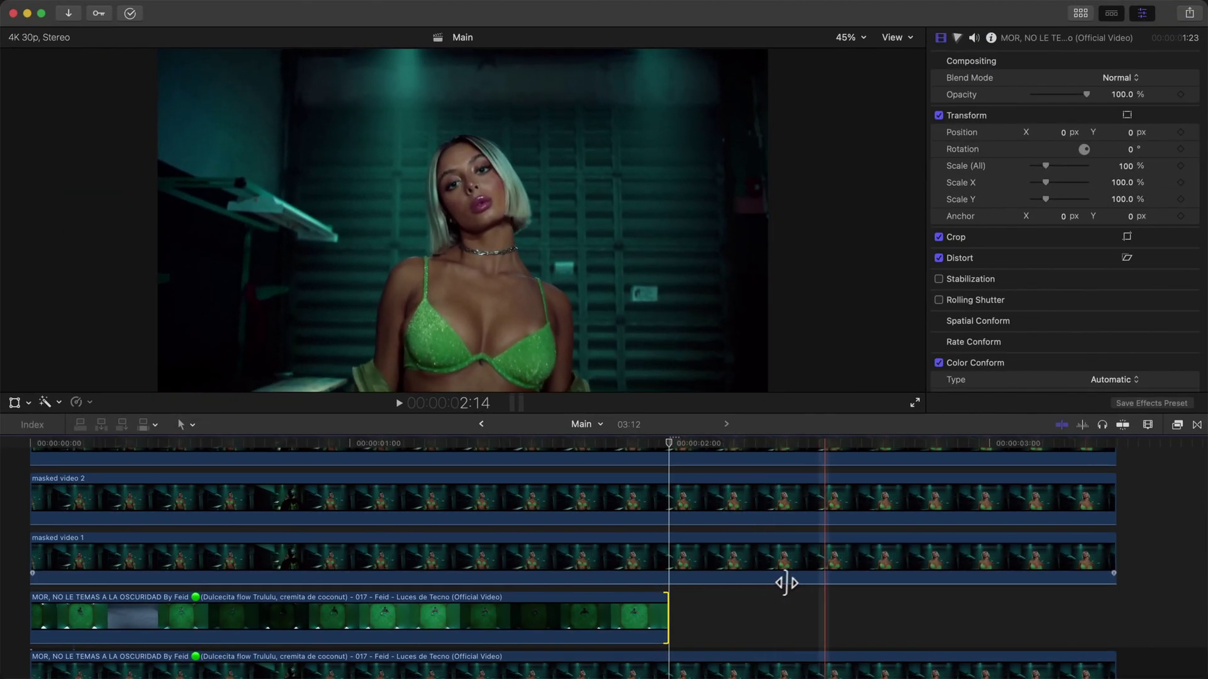
Combine all the timeline clips into a compound clip named "grouped" in the 2-15-24 event.
{"action": "scroll", "coordinate": [849, 572], "scroll_direction": "up", "scroll_amount": 2}
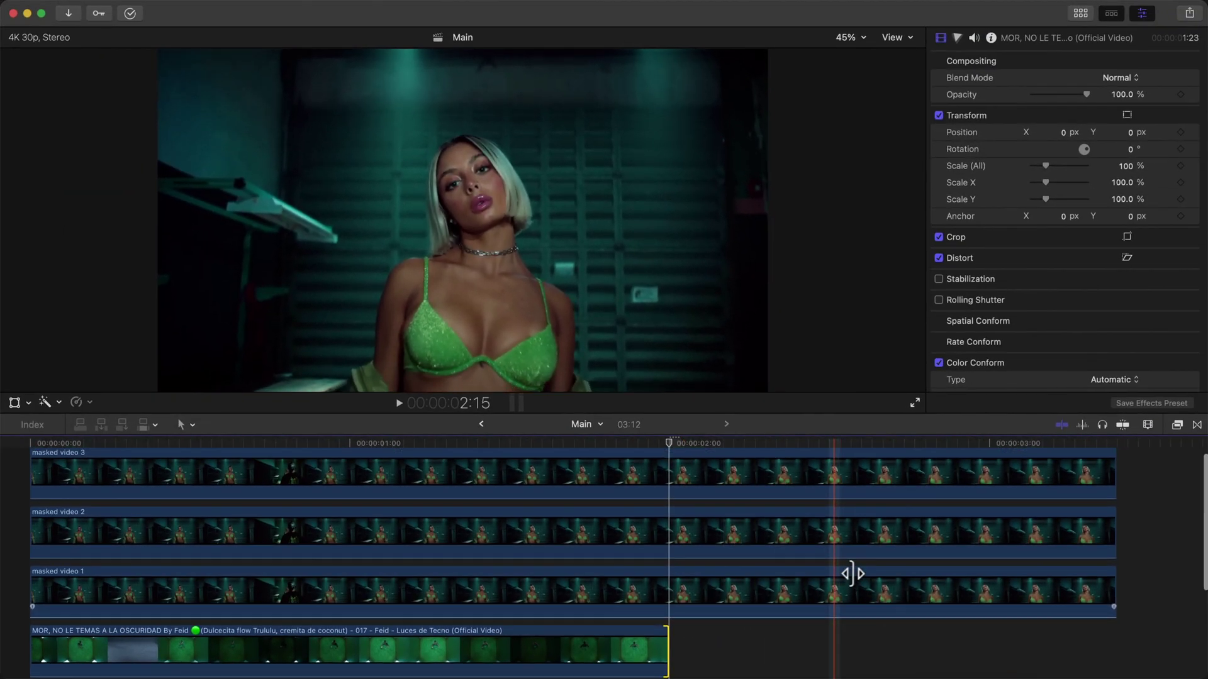
{"action": "scroll", "coordinate": [112, 511], "scroll_direction": "down", "scroll_amount": 4}
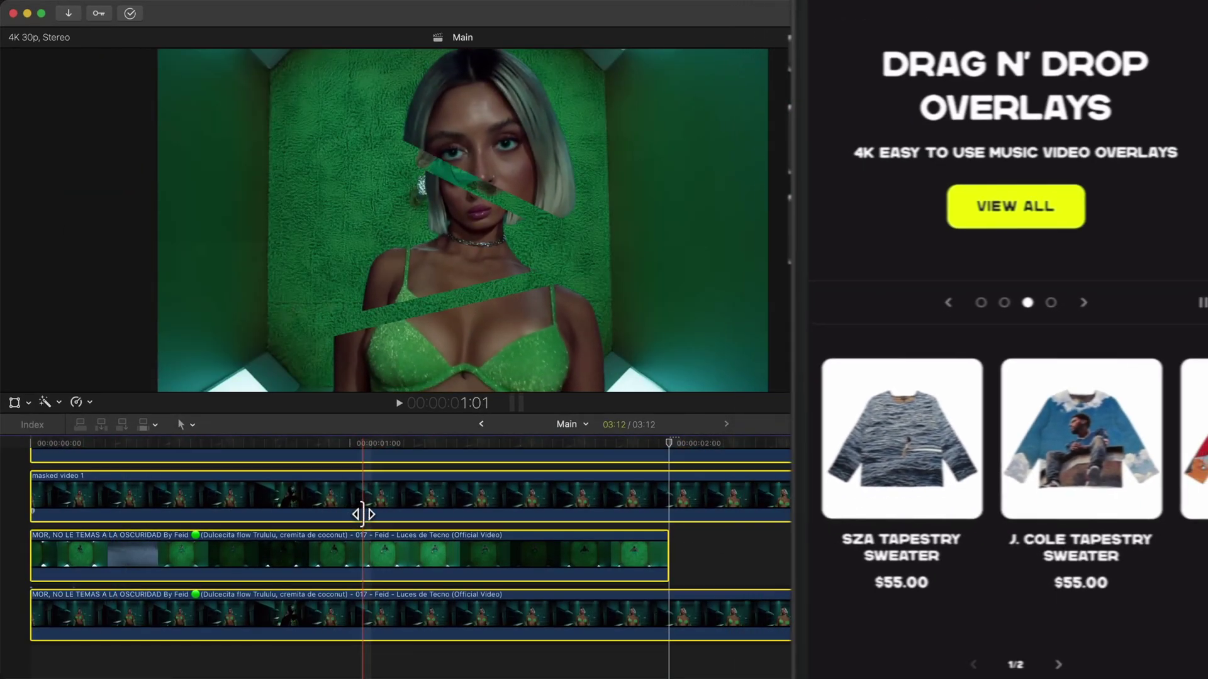
{"action": "key", "text": "super+a"}
{"action": "key", "text": "alt+g"}
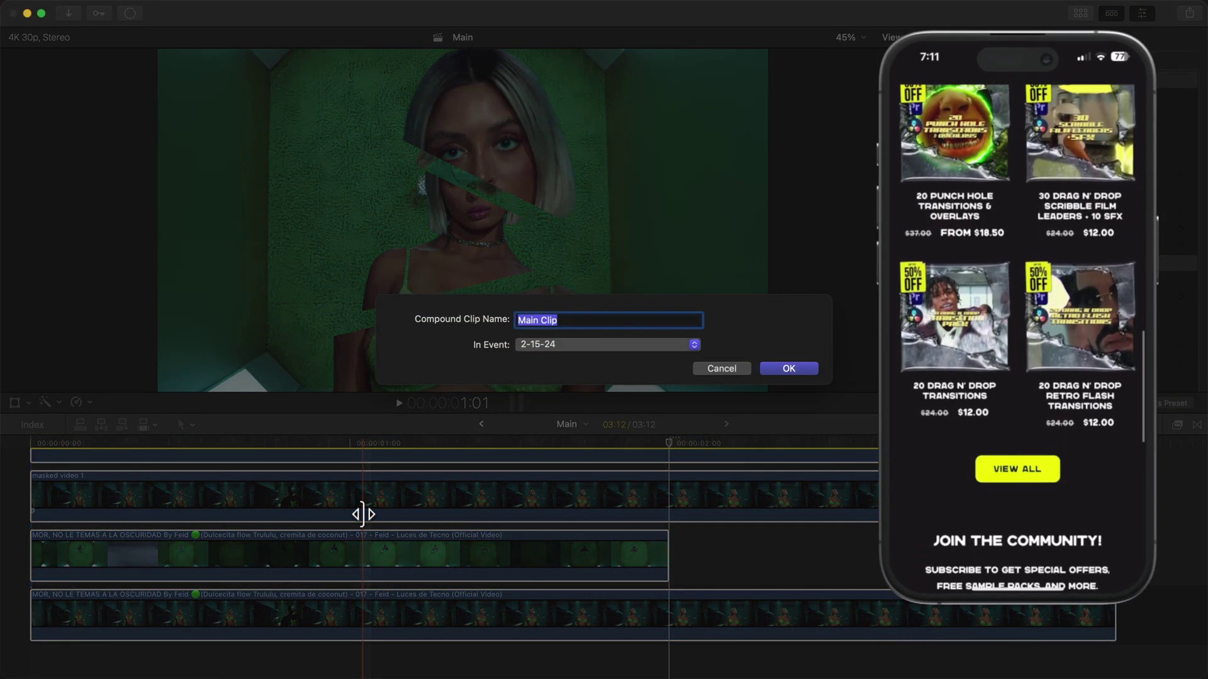
{"action": "type", "text": "grouped"}
{"action": "key", "text": "Return"}
Show the media browser alongside the timeline and place the playhead at about 1:01 on the "grouped" clip.
{"action": "key", "text": "ctrl+super+1"}
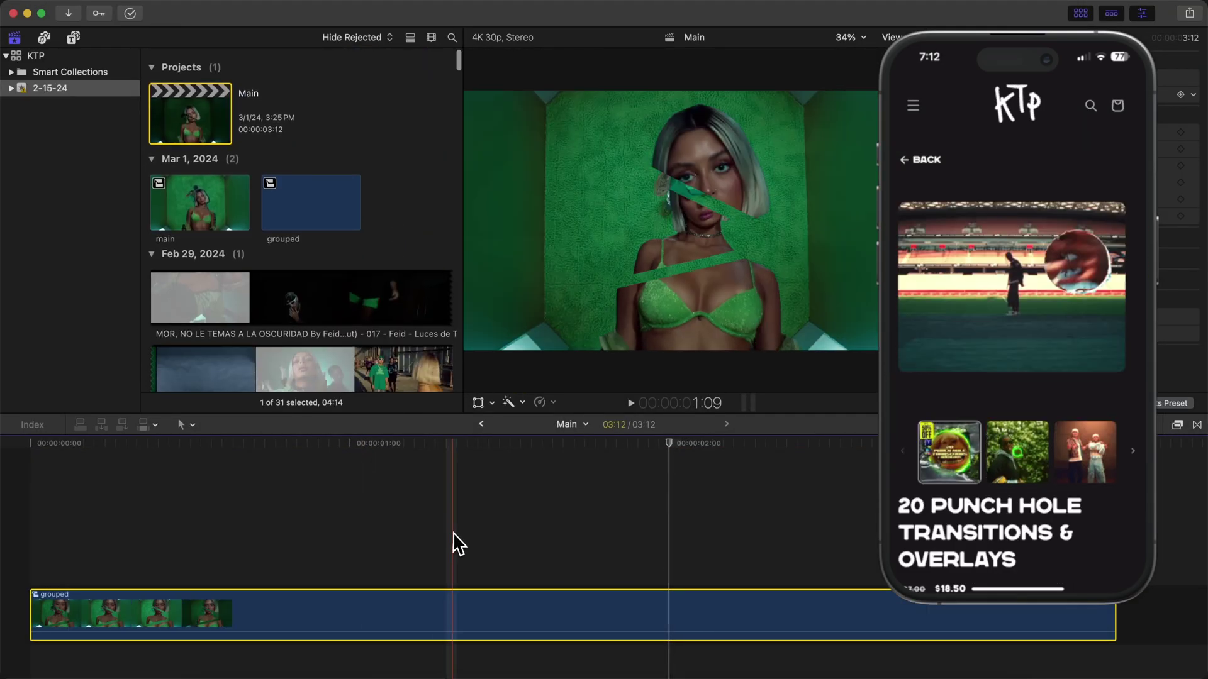
{"action": "scroll", "coordinate": [448, 530], "scroll_direction": "down", "scroll_amount": 2}
{"action": "left_click", "coordinate": [368, 443]}
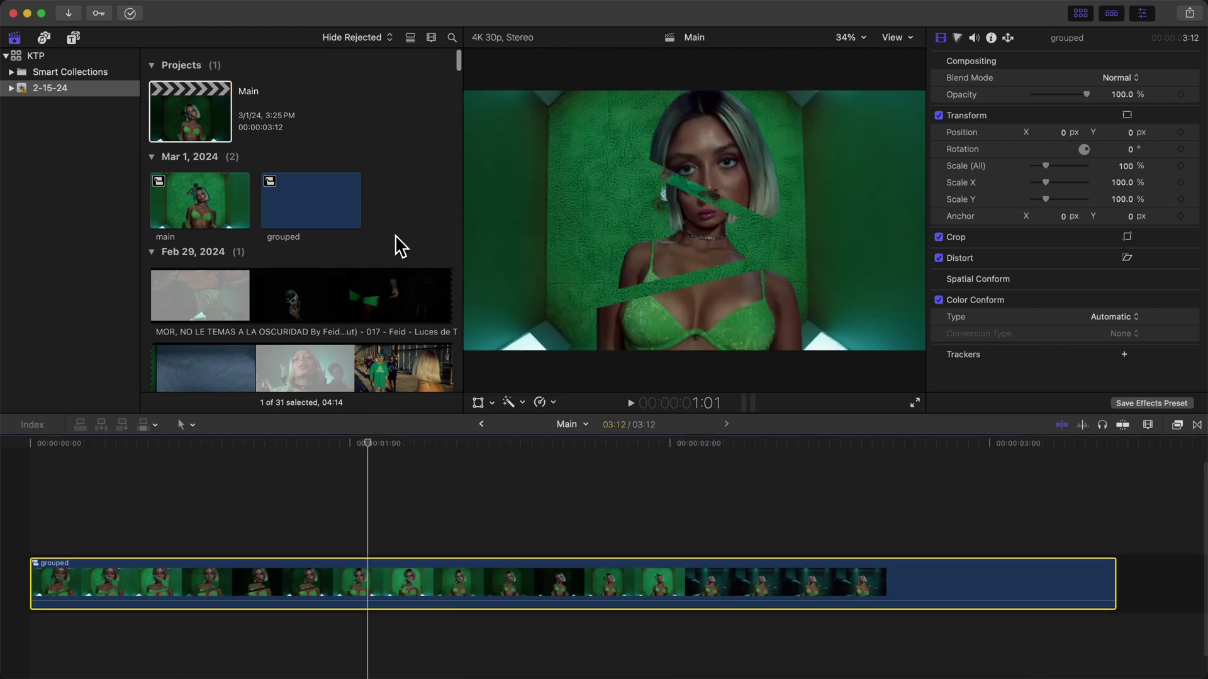
Add the SCRIBBLE_FILM_LEADER 6 clip above the "grouped" clip, starting just before the one-second mark.
{"action": "scroll", "coordinate": [400, 245], "scroll_direction": "down", "scroll_amount": 15}
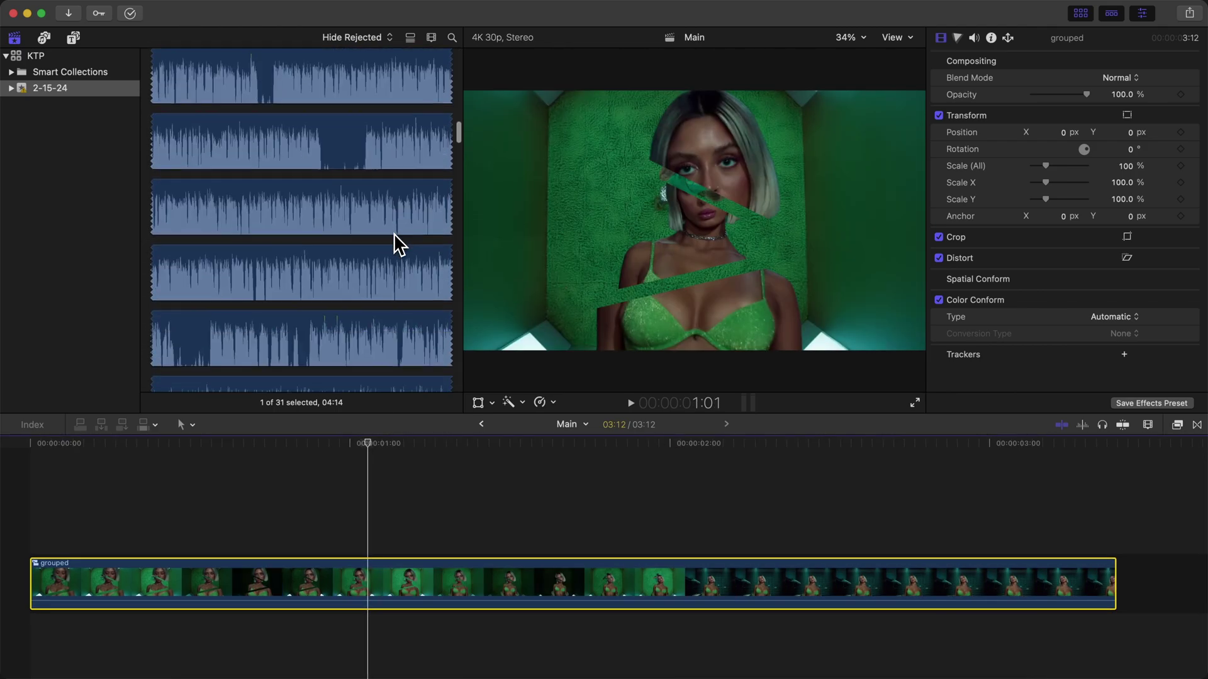
{"action": "scroll", "coordinate": [400, 244], "scroll_direction": "up", "scroll_amount": 10}
{"action": "mouse_move", "coordinate": [189, 278]}
{"action": "left_mouse_down"}
{"action": "mouse_move", "coordinate": [605, 480]}
{"action": "mouse_move", "coordinate": [329, 507]}
{"action": "mouse_move", "coordinate": [345, 511]}
{"action": "left_mouse_up"}
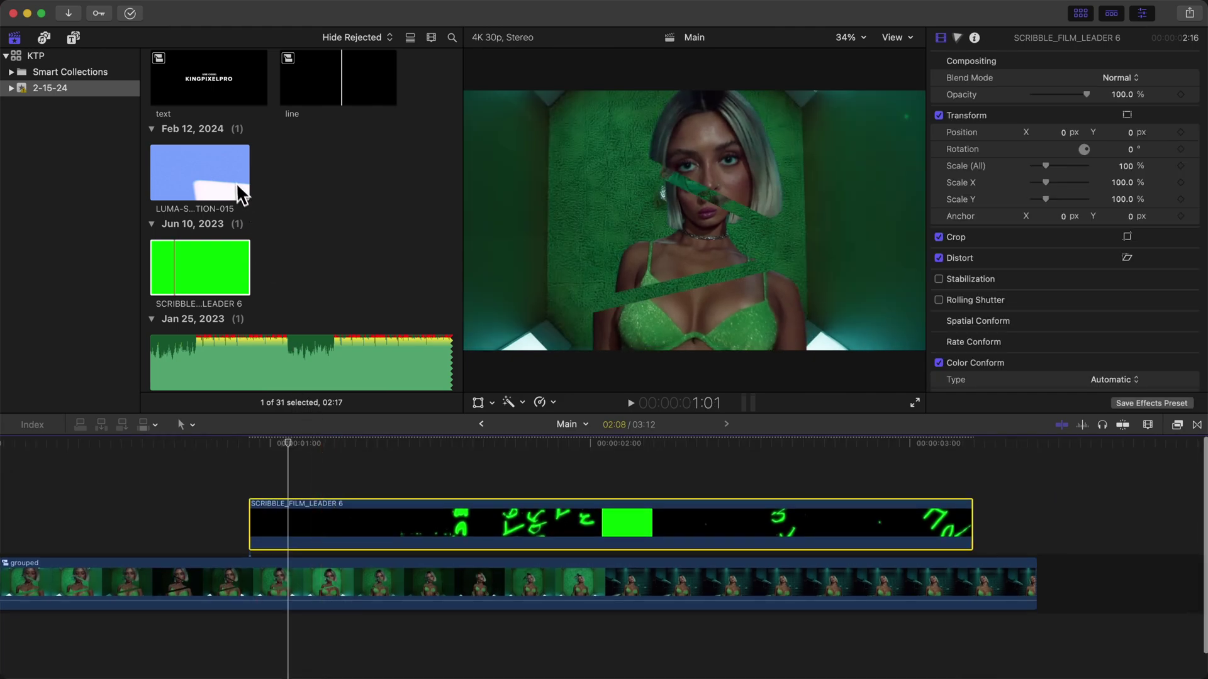
Add the LUMA-SWIPE-TRANSITION-015 clip above the scribble clip at about 2:17 and disable the scribble clip.
{"action": "left_click", "coordinate": [188, 181]}
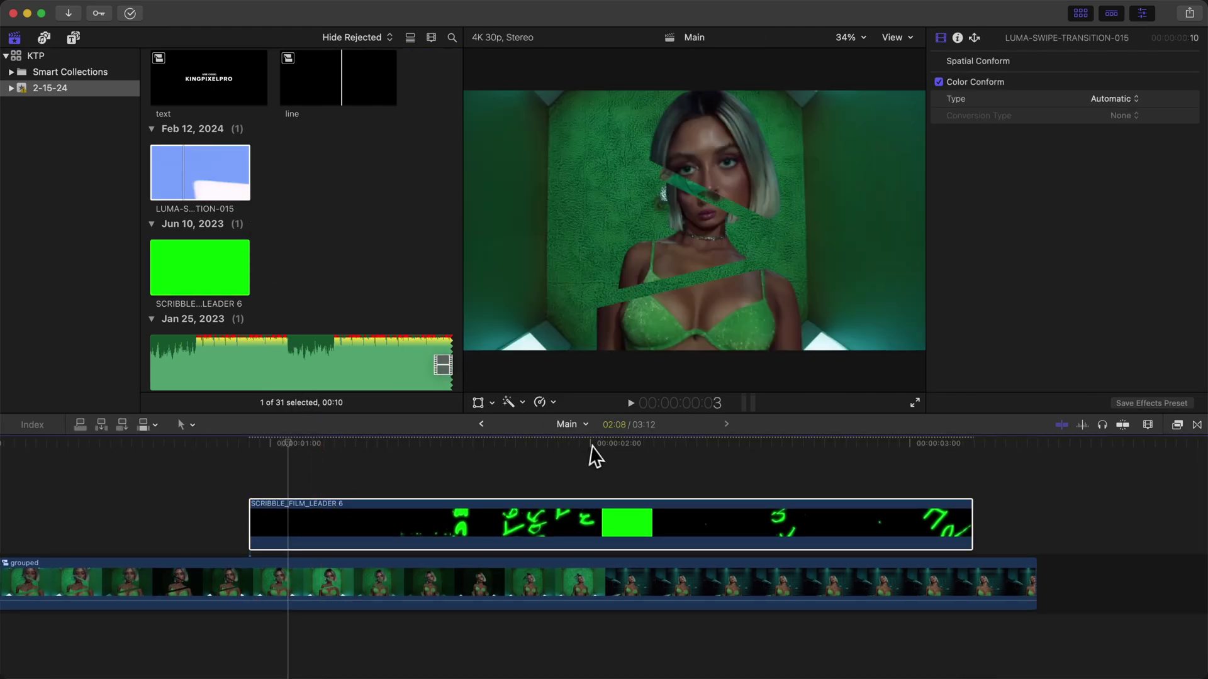
{"action": "mouse_move", "coordinate": [592, 447]}
{"action": "left_mouse_down"}
{"action": "mouse_move", "coordinate": [658, 472]}
{"action": "mouse_move", "coordinate": [802, 468]}
{"action": "left_mouse_up"}
{"action": "left_click", "coordinate": [802, 493]}
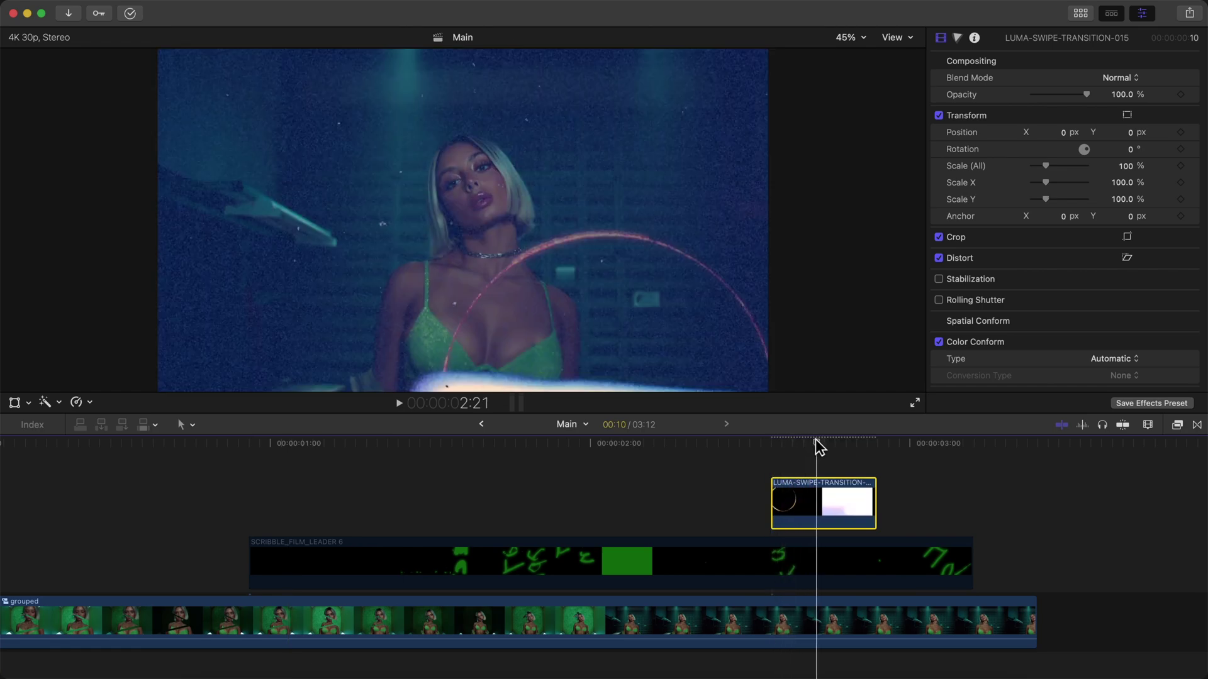
{"action": "left_click_drag", "start_coordinate": [845, 496], "coordinate": [842, 492]}
Move the luma swipe clip over the cut near the two-second mark, starting at about 1:23, and check its alignment frame by frame.
{"action": "left_click_drag", "start_coordinate": [845, 403], "coordinate": [606, 413]}
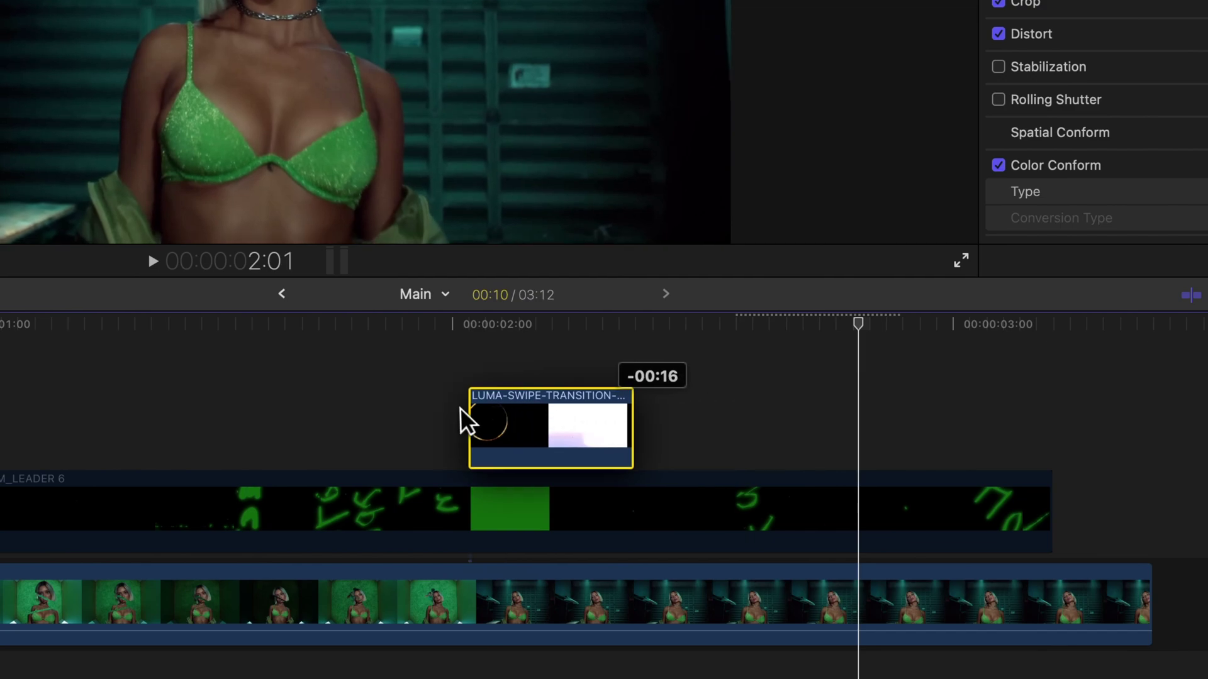
{"action": "left_click_drag", "start_coordinate": [461, 408], "coordinate": [461, 410]}
{"action": "key", "text": "v"}
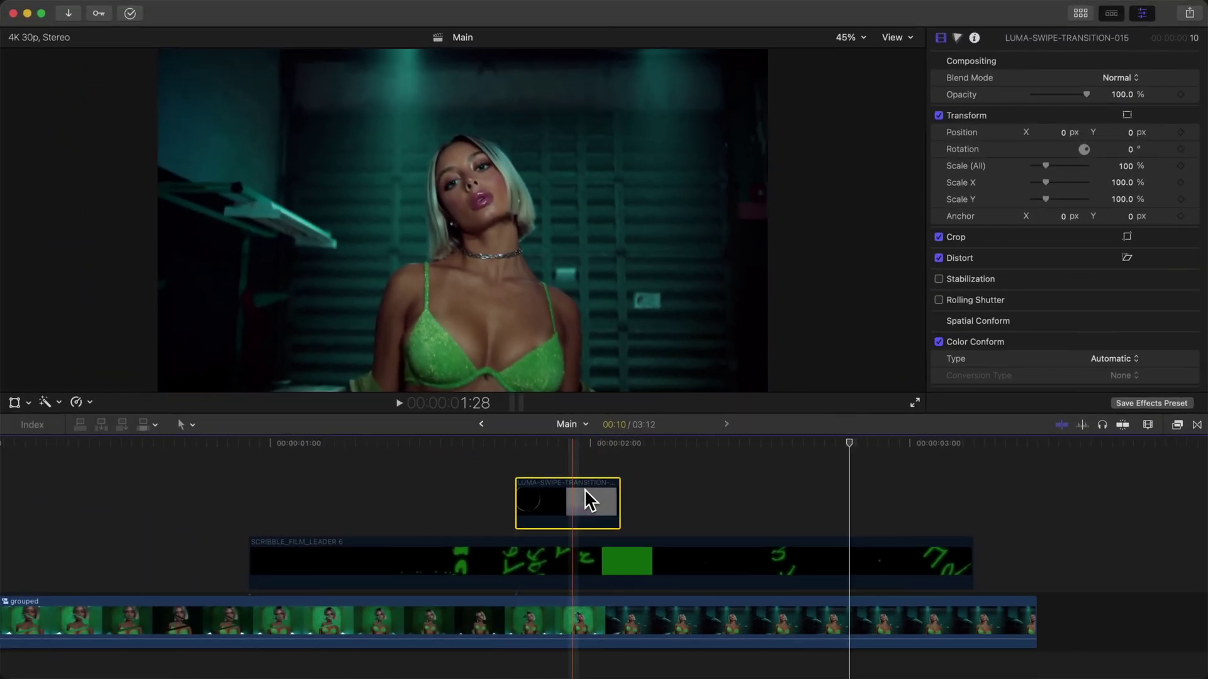
{"action": "key", "text": "Right"}
{"action": "key", "text": "Right"}
{"action": "key", "text": "Right"}
{"action": "key", "text": "Left"}
{"action": "key", "text": "Left"}
{"action": "key", "text": "Right"}
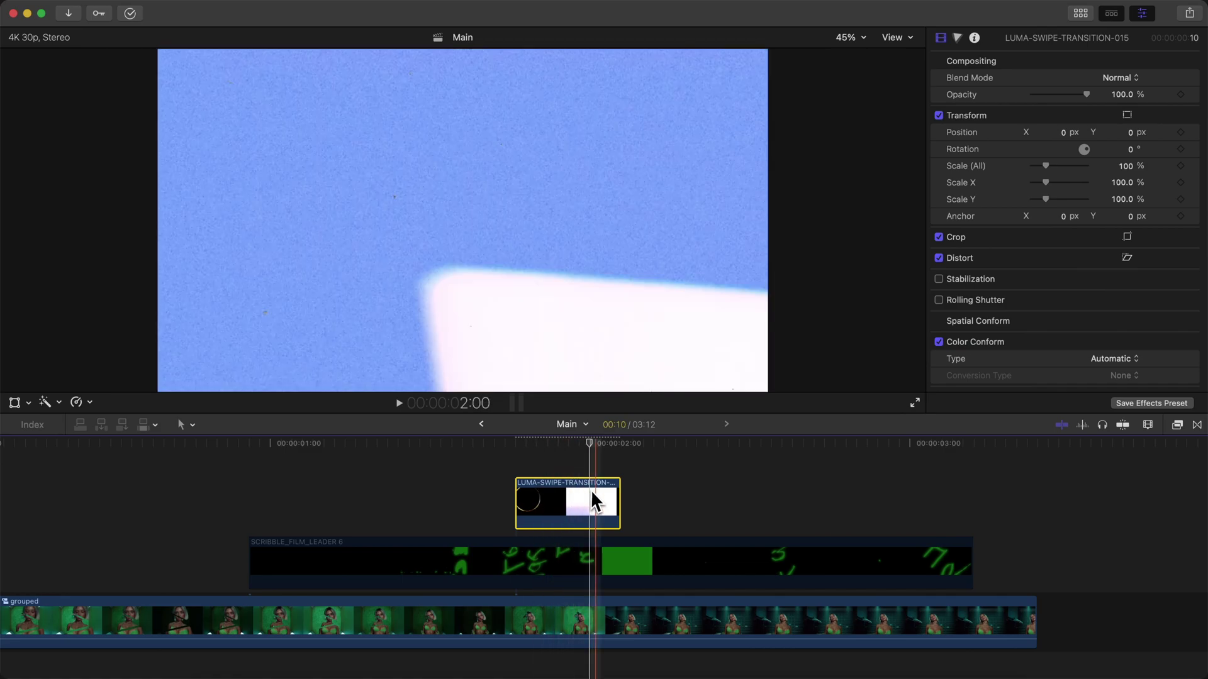
Speed up the re-enabled SCRIBBLE_FILM_LEADER 6 clip to 125% and move it to start at about 1:10.
{"action": "left_click", "coordinate": [487, 544]}
{"action": "key", "text": "v"}
{"action": "scroll", "coordinate": [459, 548], "scroll_direction": "left", "scroll_amount": 3}
{"action": "key", "text": "super+r"}
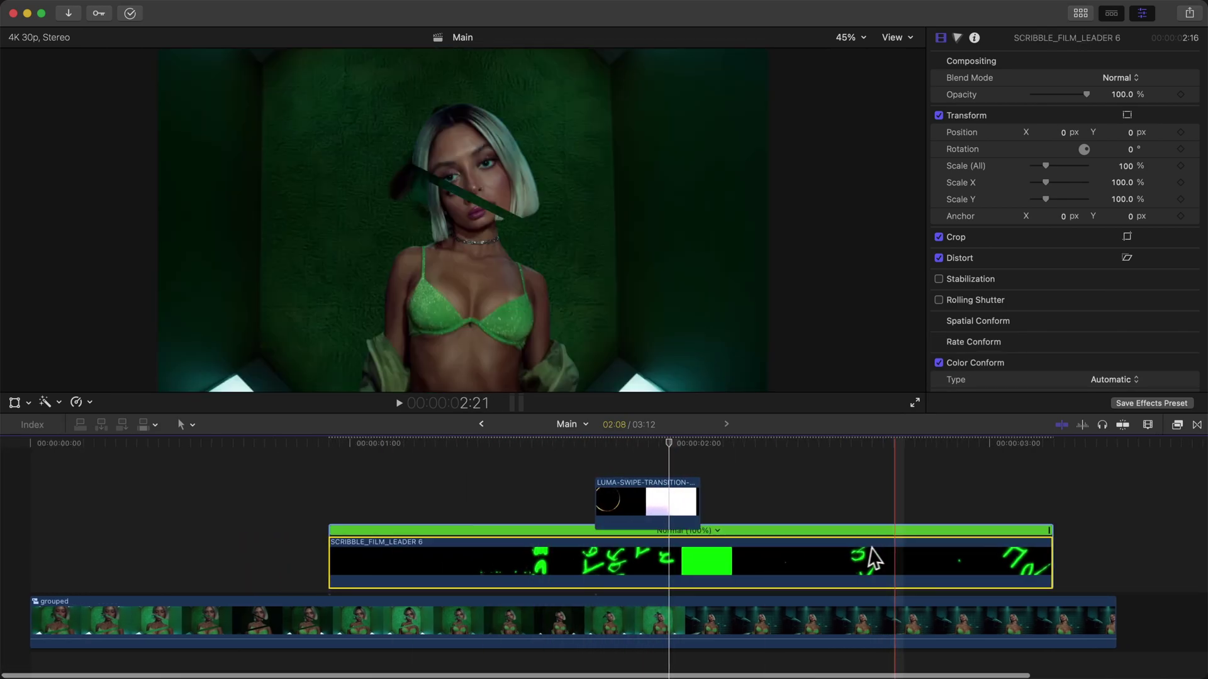
{"action": "left_click_drag", "start_coordinate": [1052, 540], "coordinate": [941, 541]}
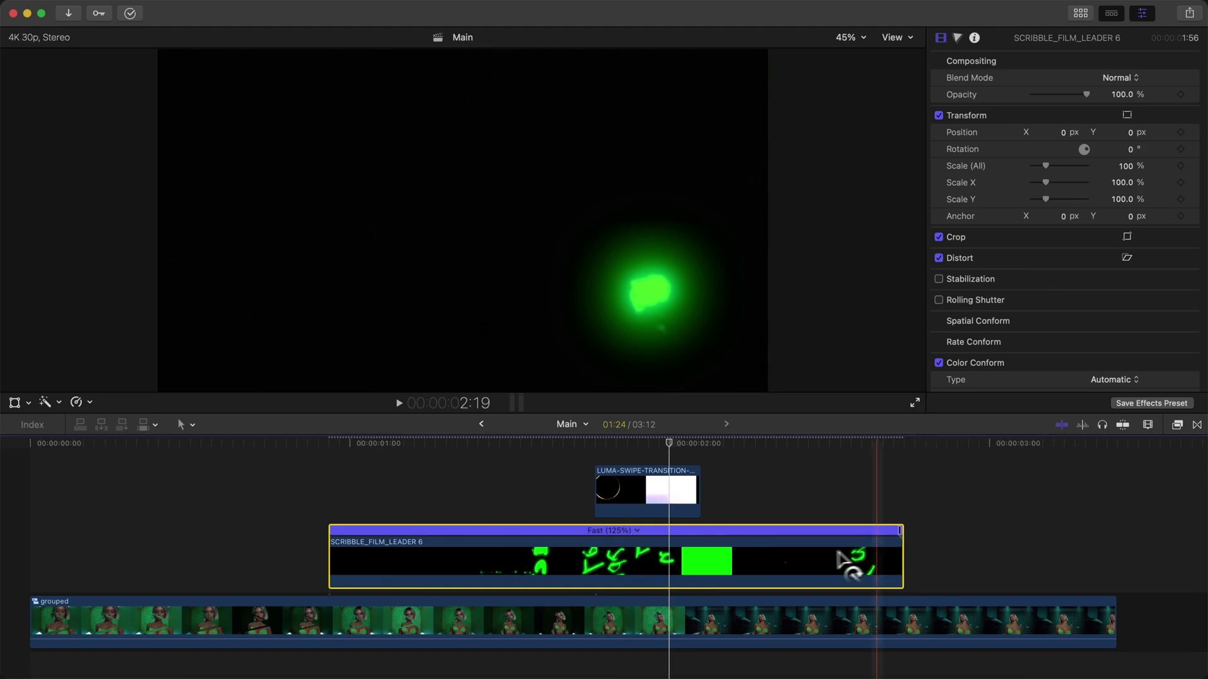
{"action": "left_click_drag", "start_coordinate": [843, 559], "coordinate": [895, 566]}
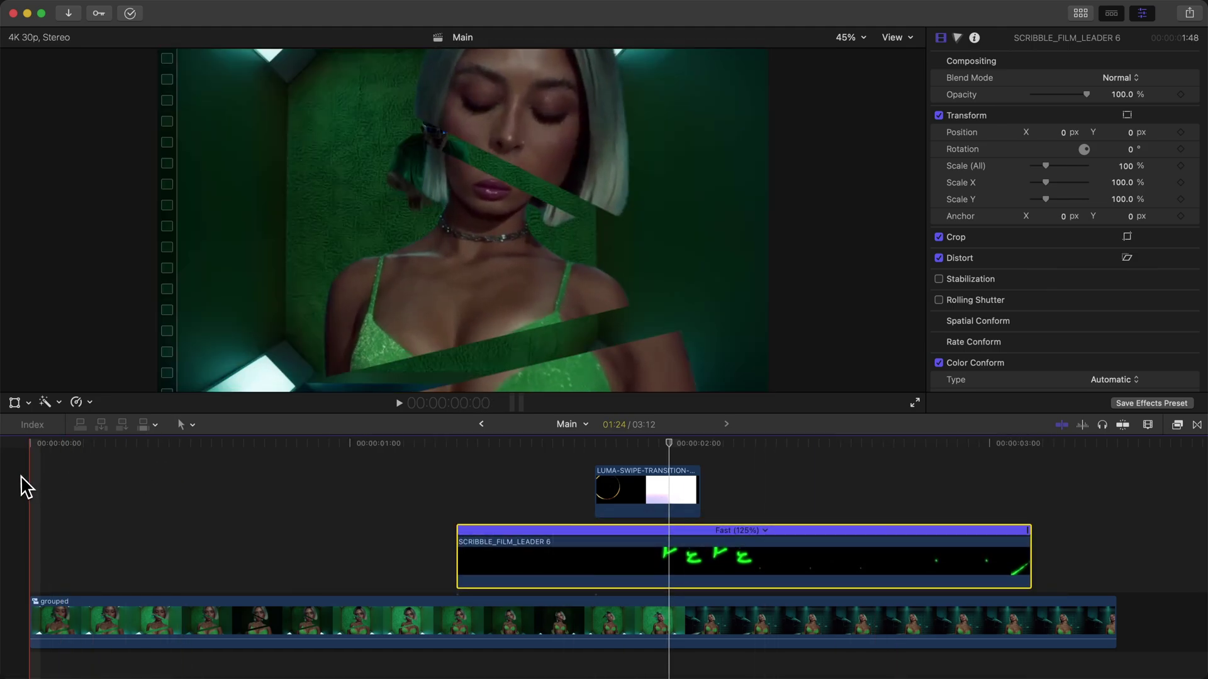
Play back the sequence repeatedly from the start to review the timing of the luma swipe and scribble overlays.
{"action": "key", "text": "space"}
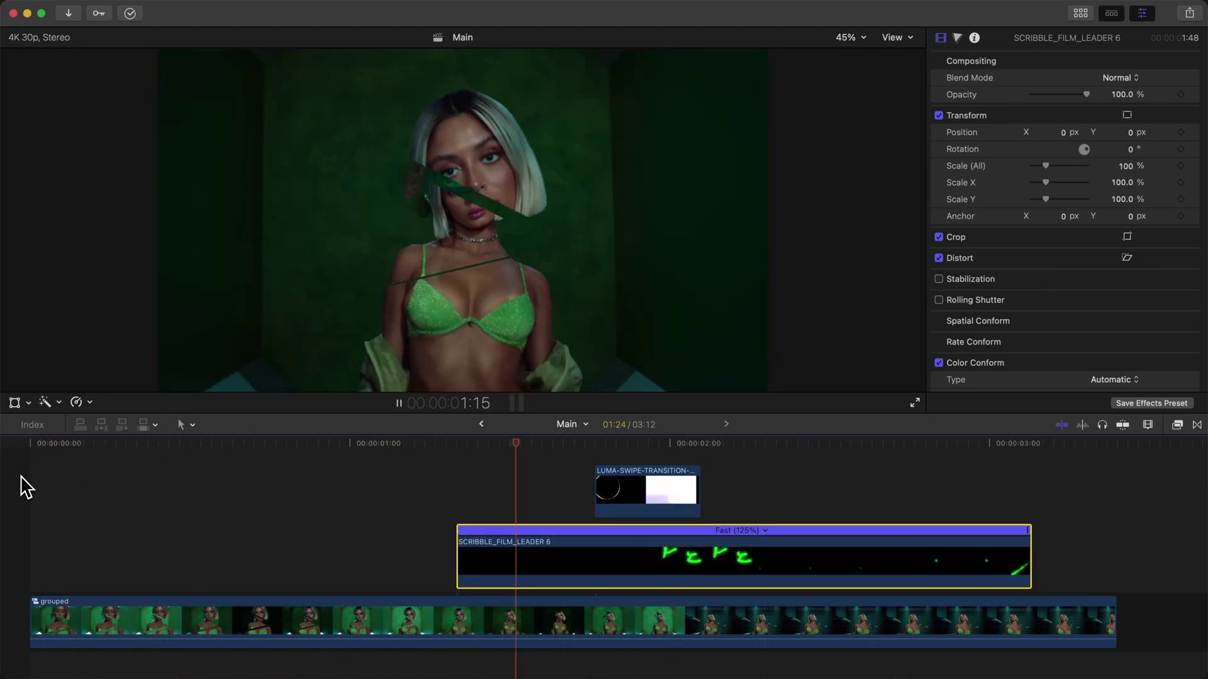
{"action": "key", "text": "space"}
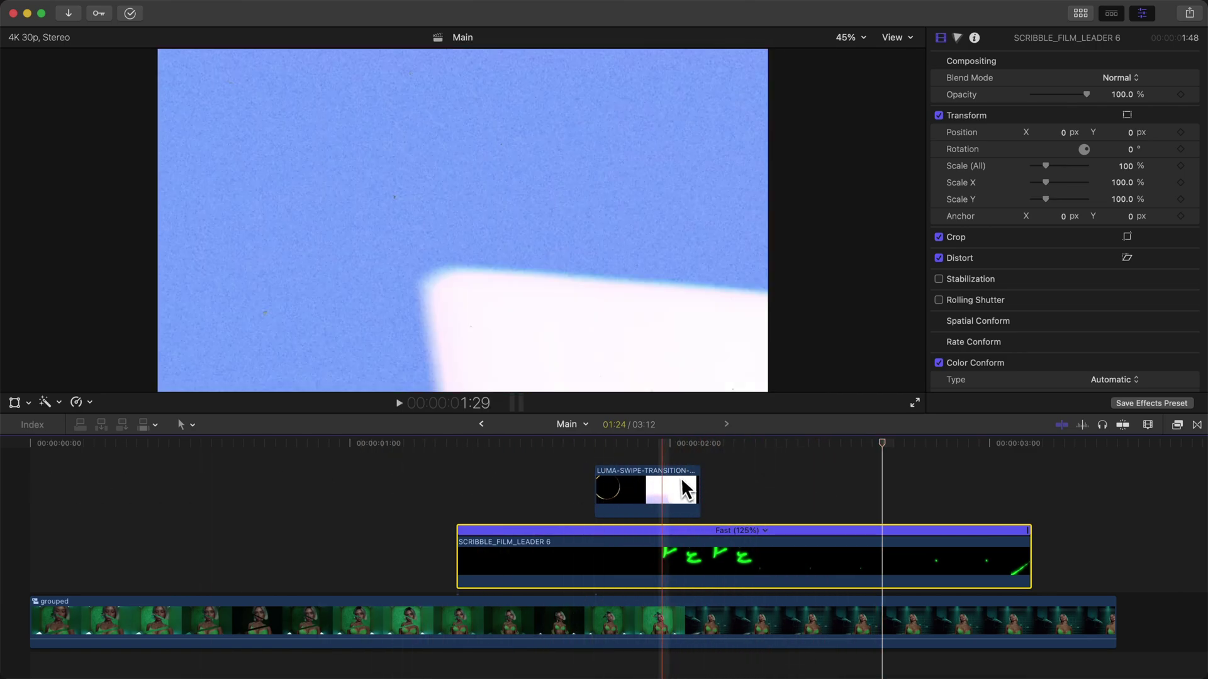
{"action": "key", "text": "space"}
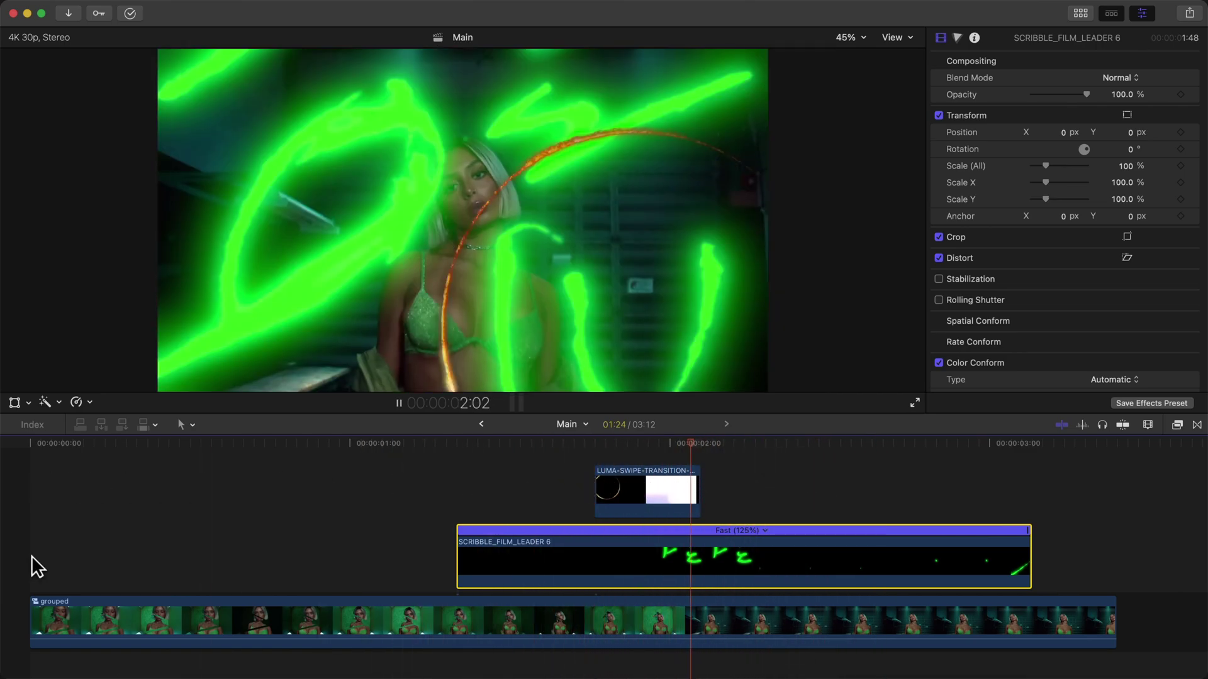
{"action": "key", "text": "space"}
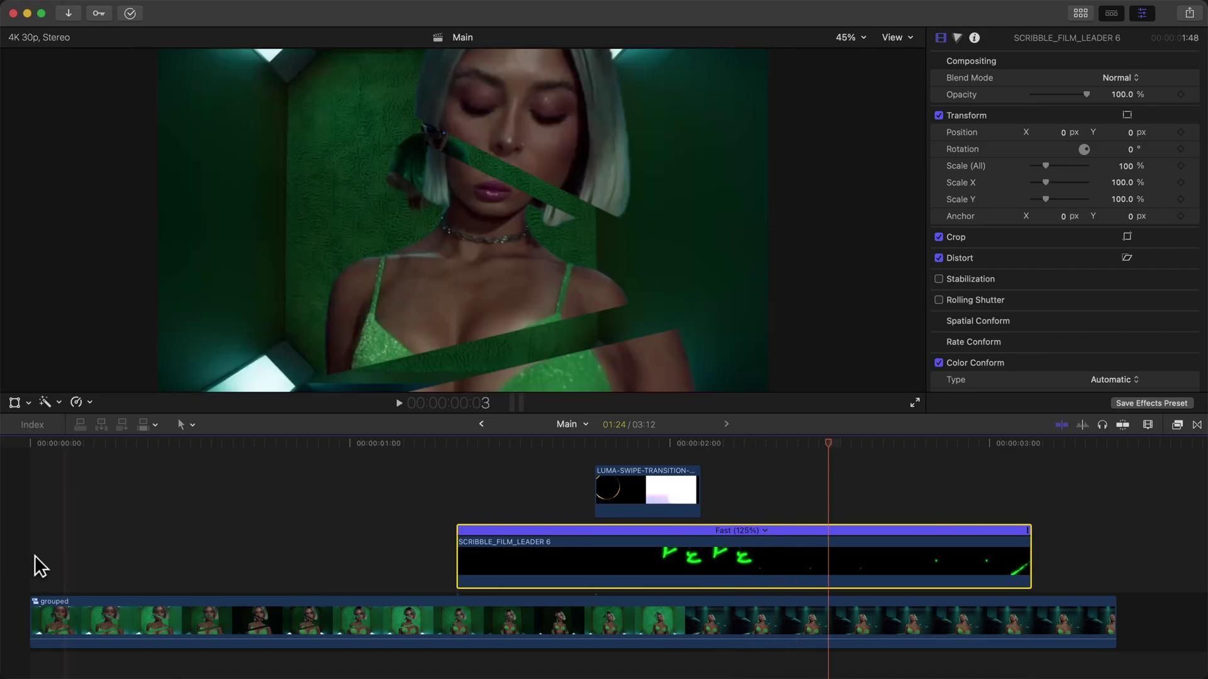
{"action": "key", "text": "space"}
{"action": "key", "text": "space"}
{"action": "key", "text": "space"}
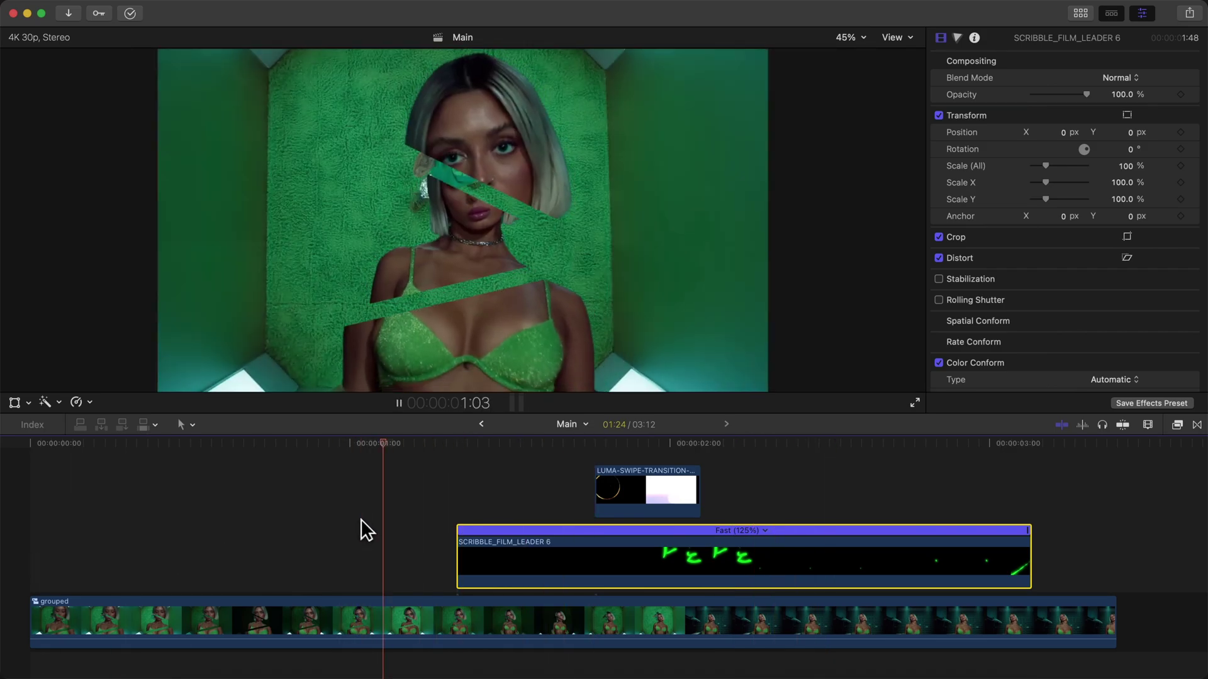
{"action": "key", "text": "space"}
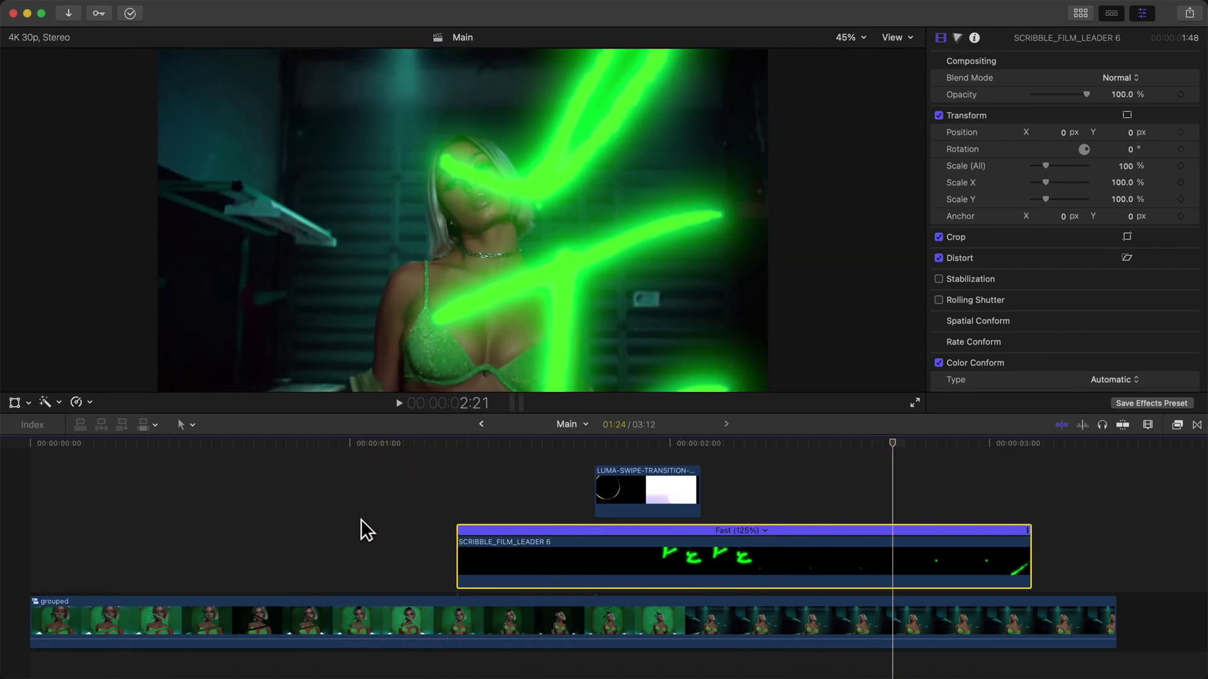